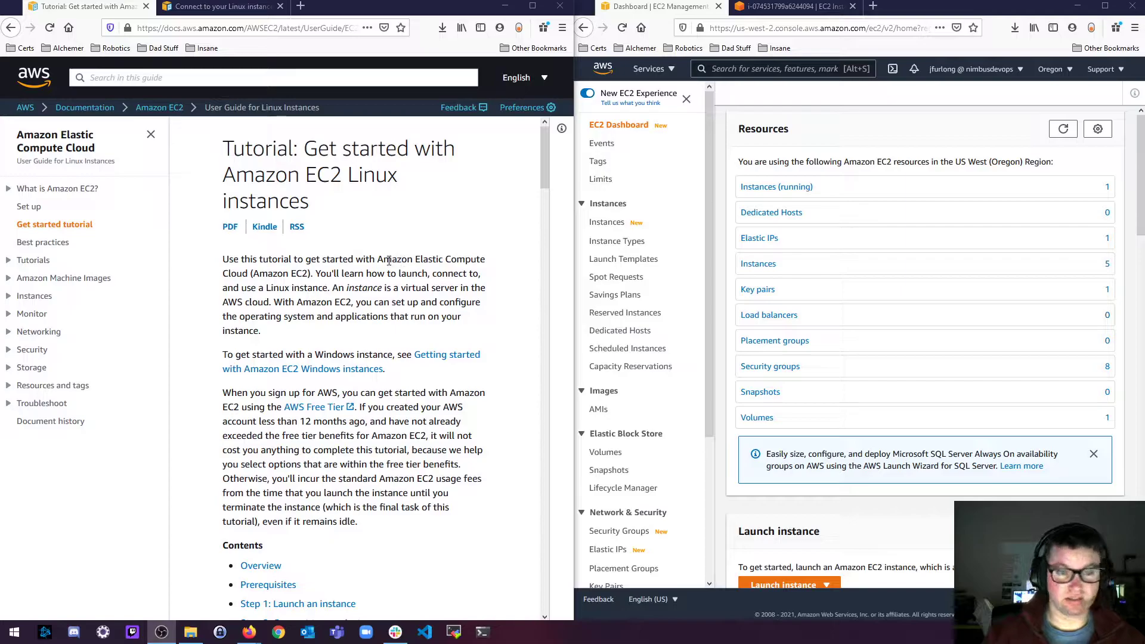
Start launching an EC2 instance with the 64-bit (x86) Amazon Linux 2 AMI and t2.micro type, and go to the launch review
scroll(381, 265, "down", 5)
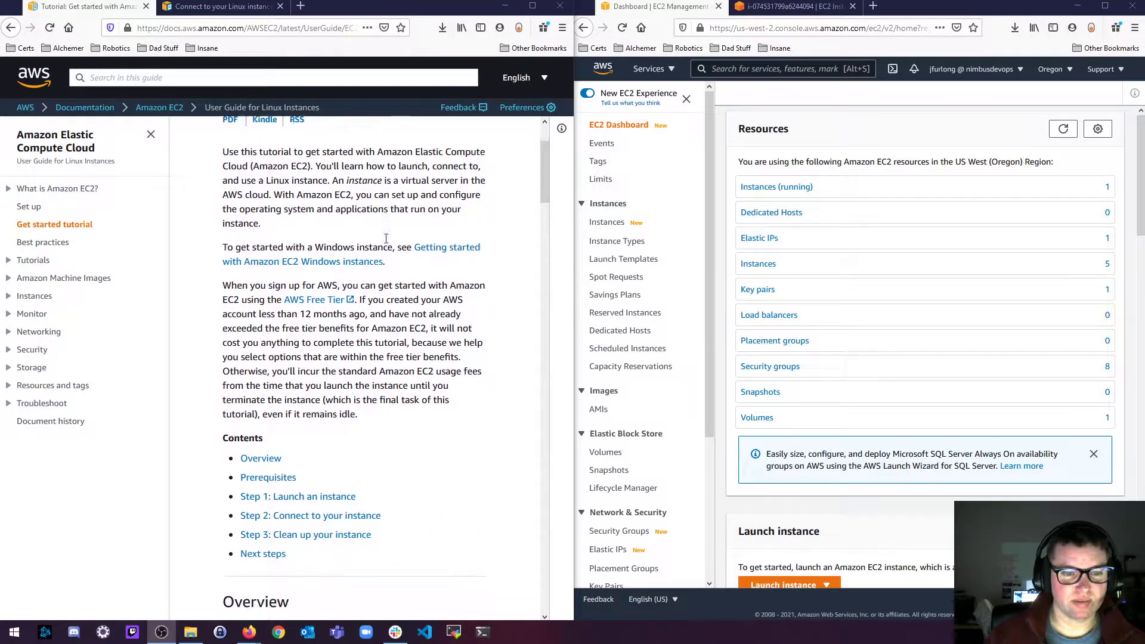
scroll(366, 270, "down", 6)
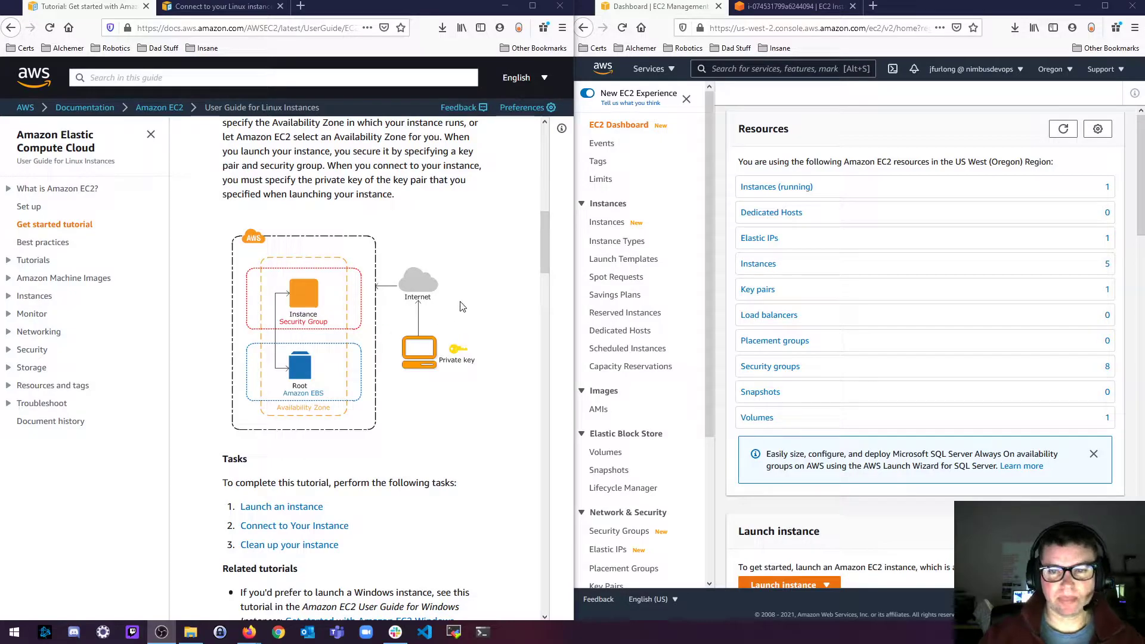
scroll(800, 400, "down", 3)
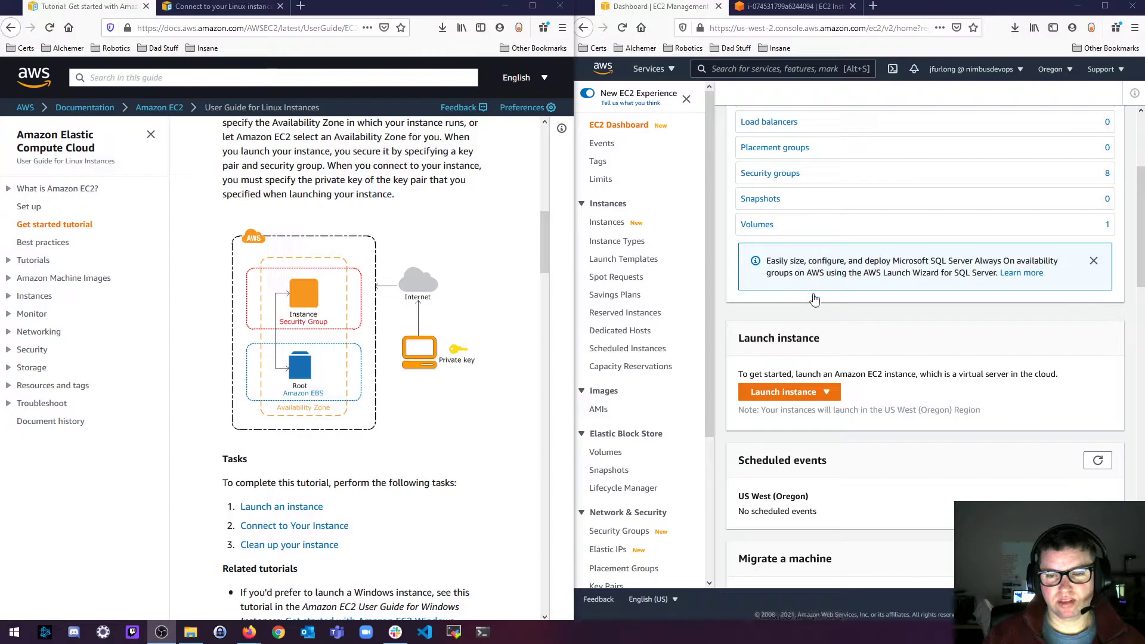
left_click(778, 394)
left_click(784, 412)
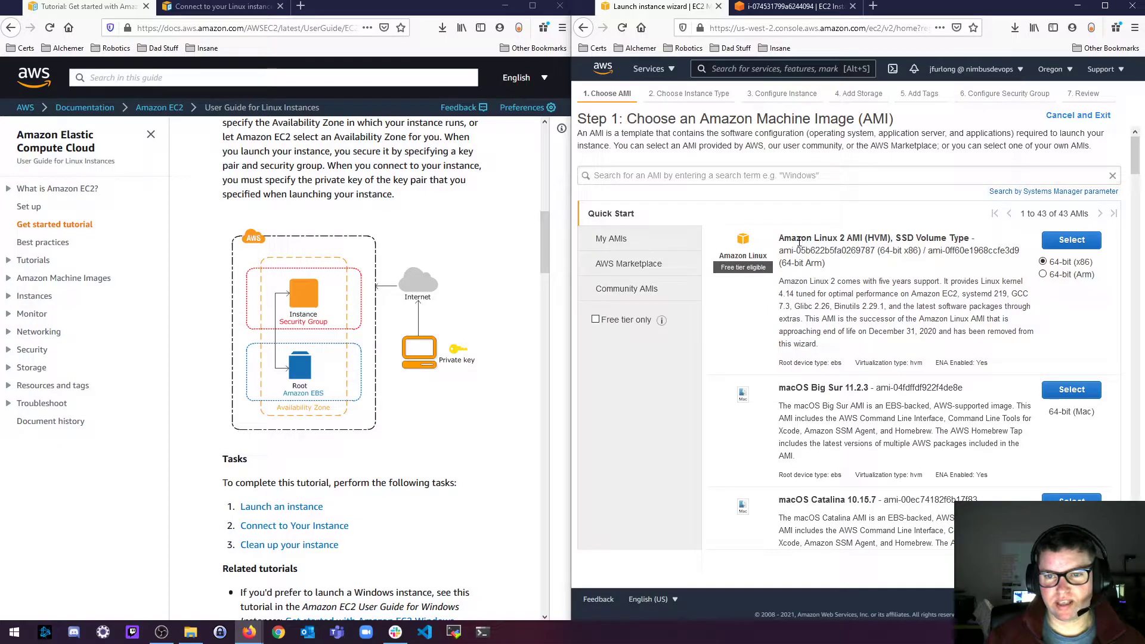
left_click(1071, 240)
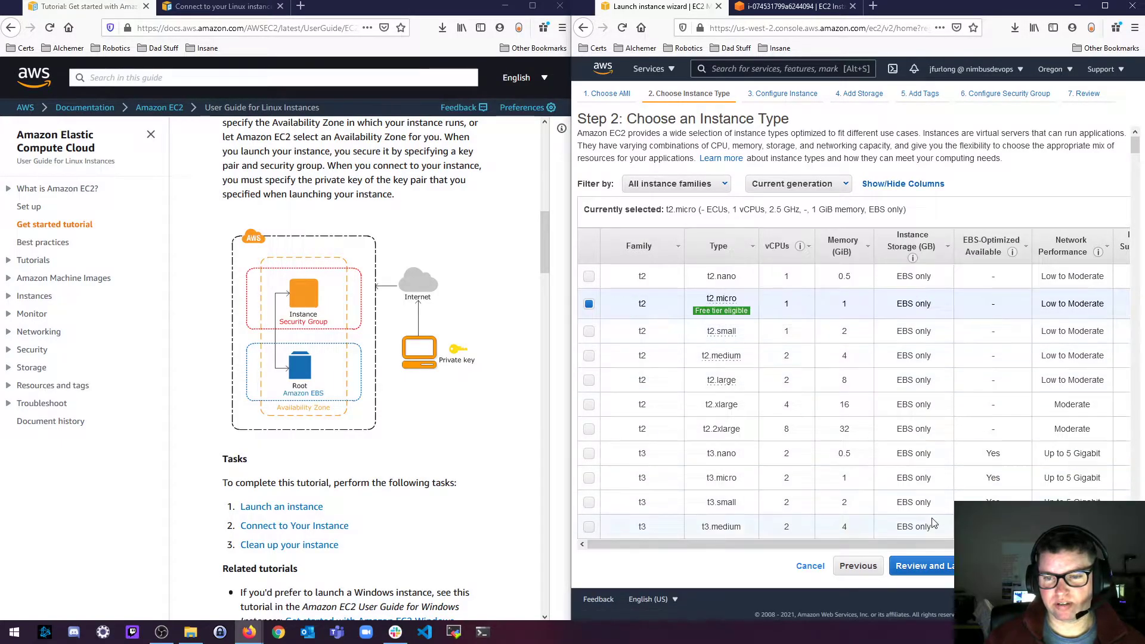
left_click(945, 569)
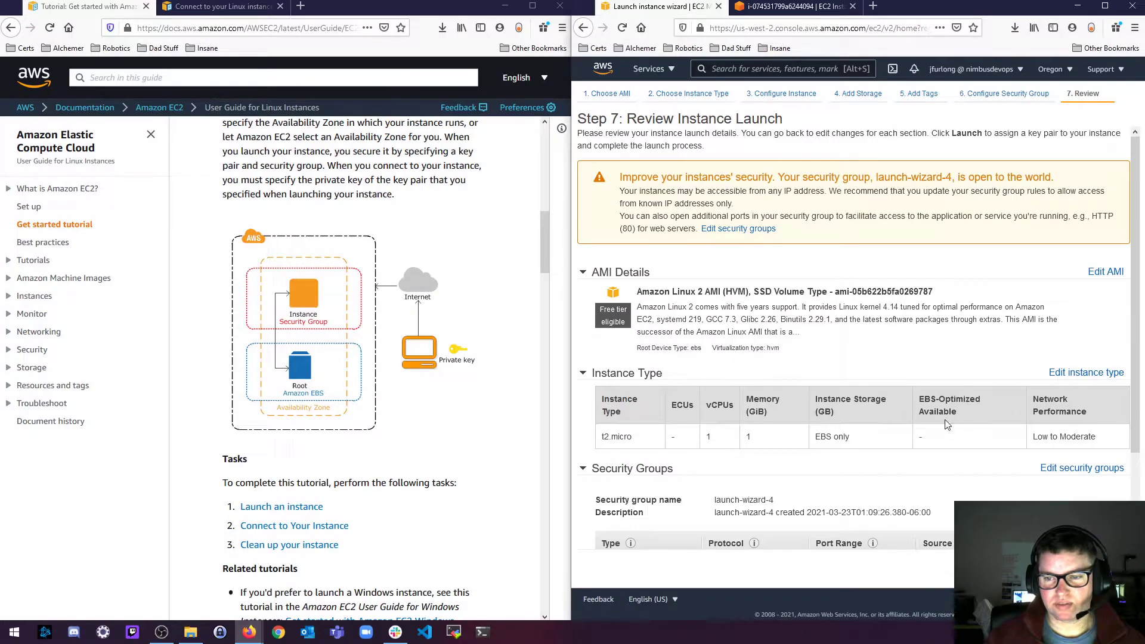
Assign the existing security group described as allowing SSH in the us-west-2 region, and return to the launch review
scroll(944, 431, "down", 2)
left_click(1080, 413)
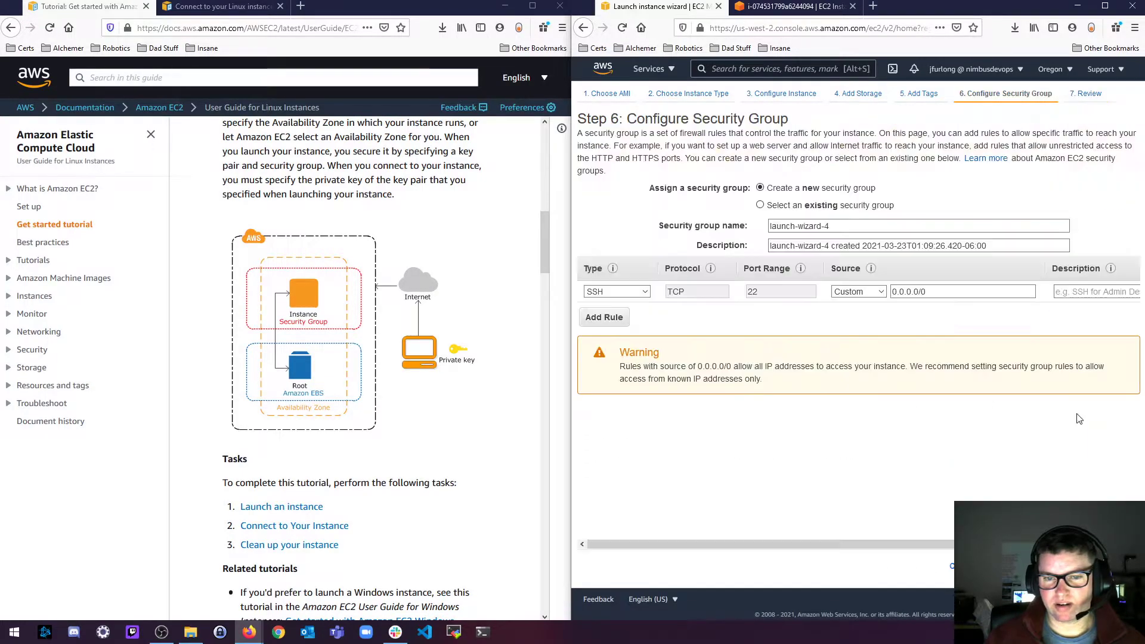
left_click(763, 207)
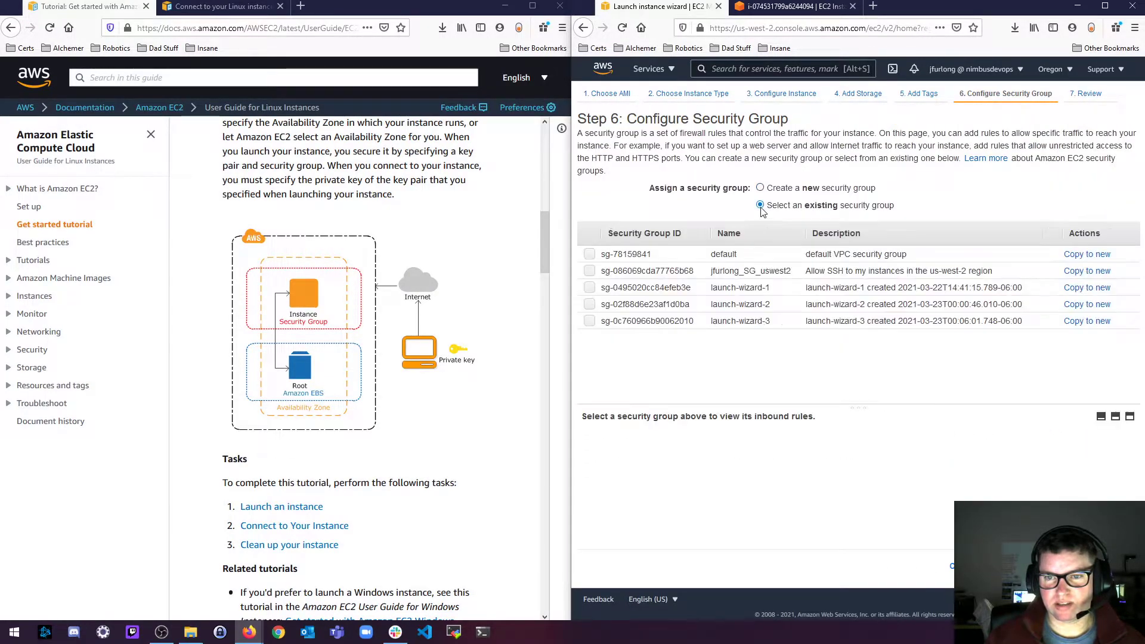
left_click(695, 272)
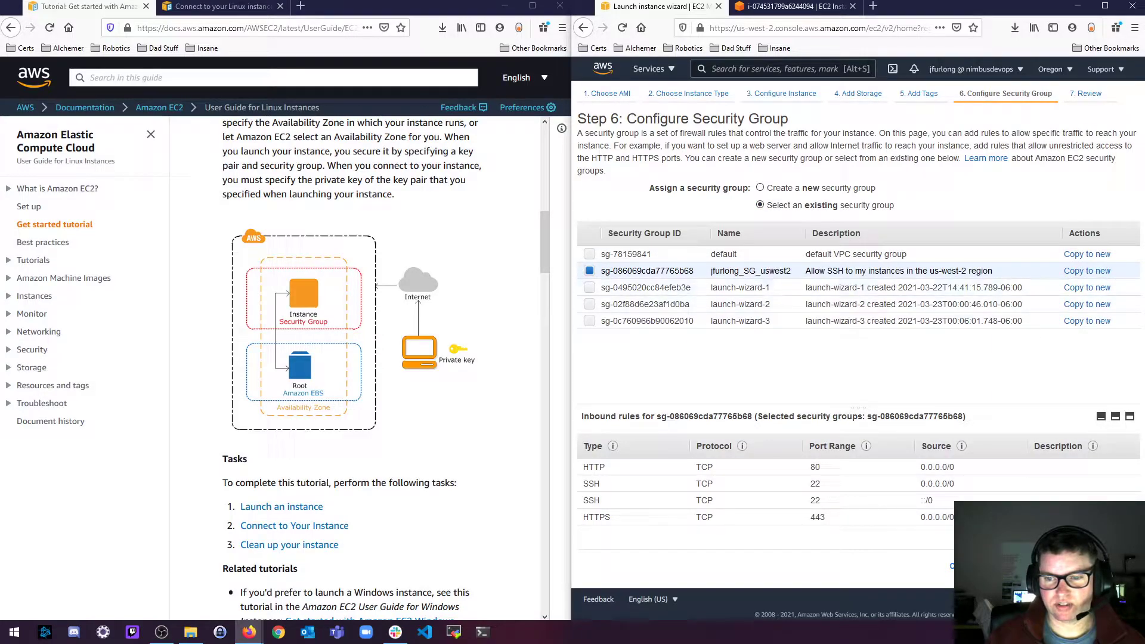
left_click(1092, 565)
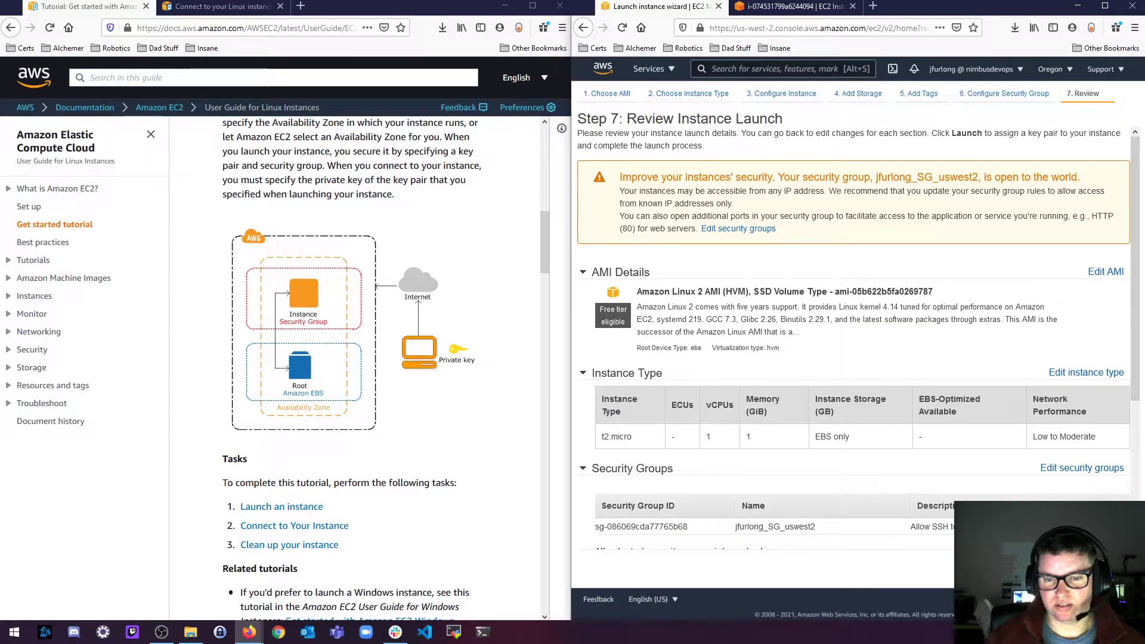
Launch the instance with the existing nimbus-demo key pair, acknowledging access to its private key file
left_click(1108, 566)
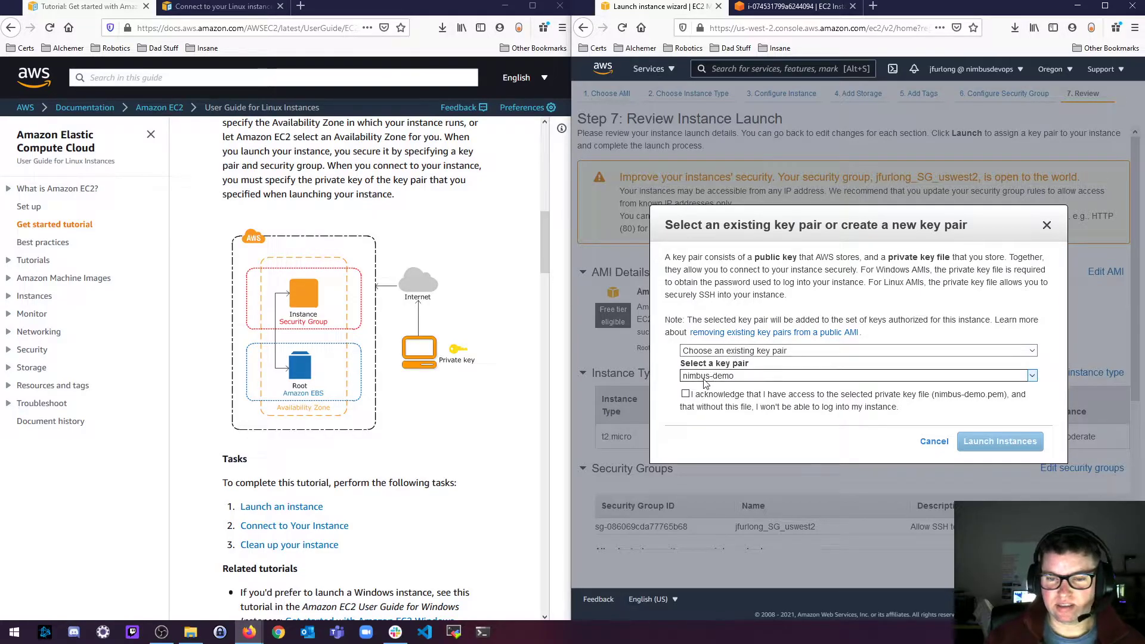
left_click(733, 376)
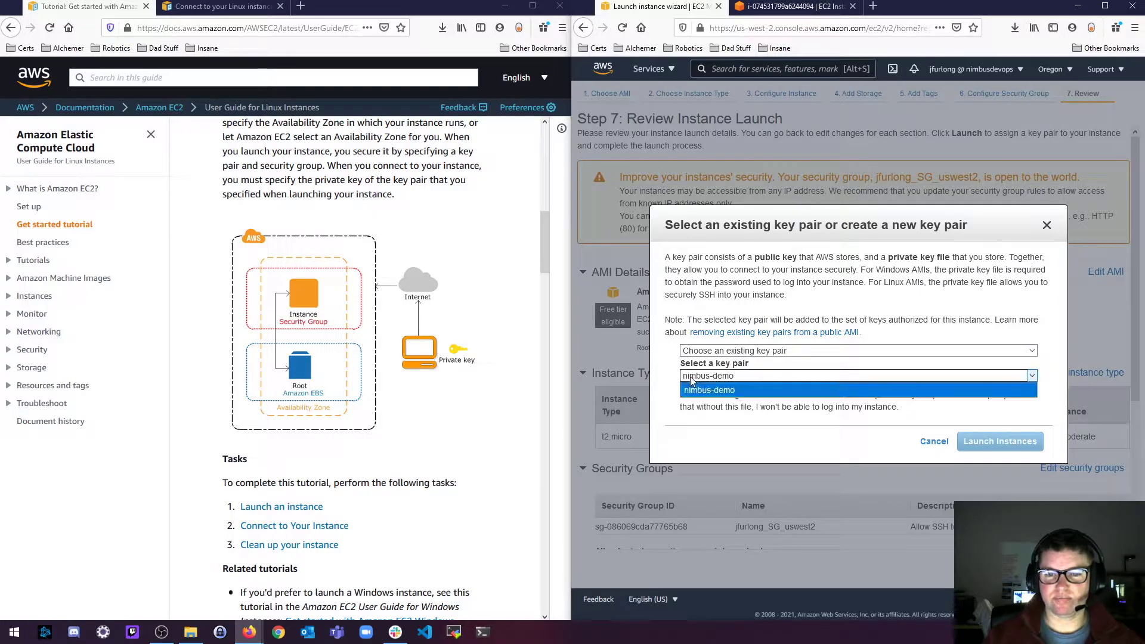
left_click(723, 390)
left_click(726, 406)
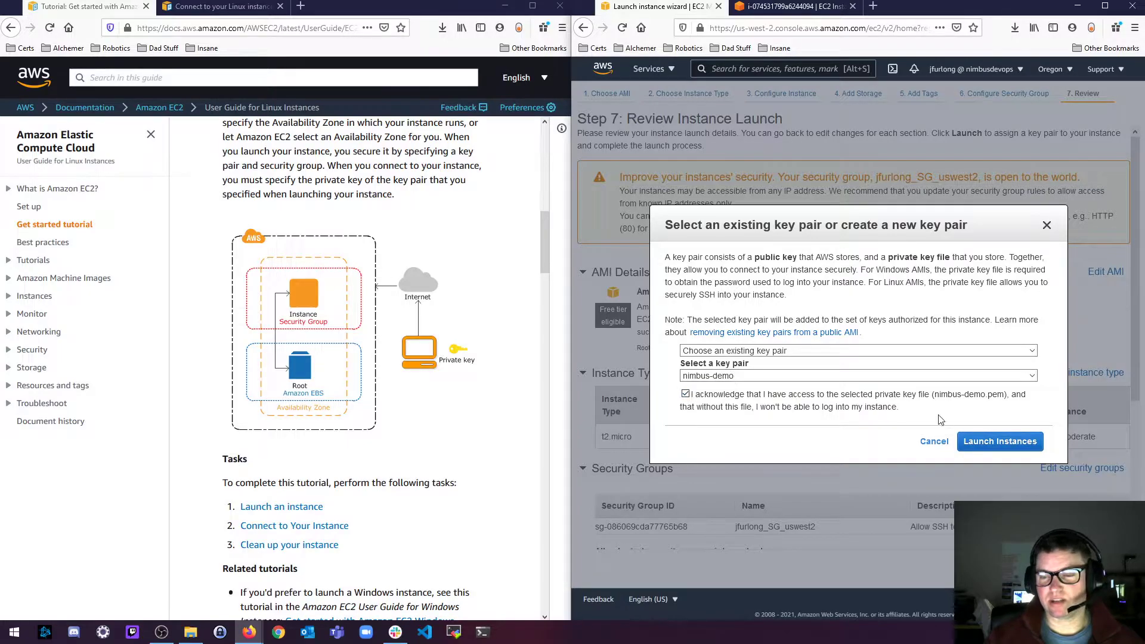
left_click(988, 444)
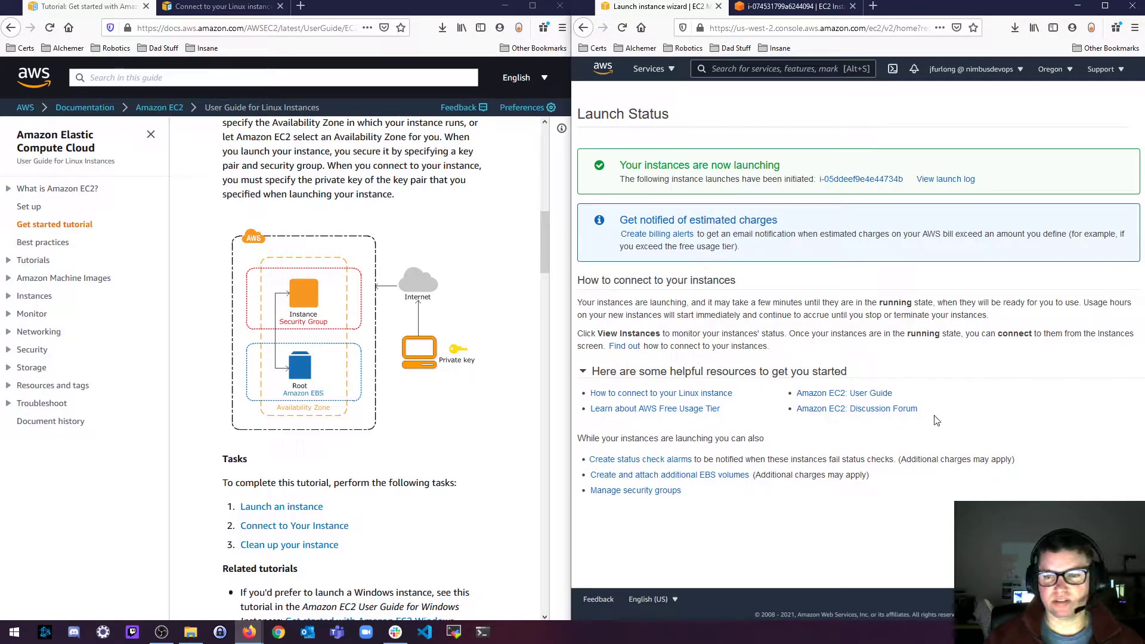
View the instances list, open the newly launched instance's summary in place of the previously selected one, and return to the list
left_click(1104, 520)
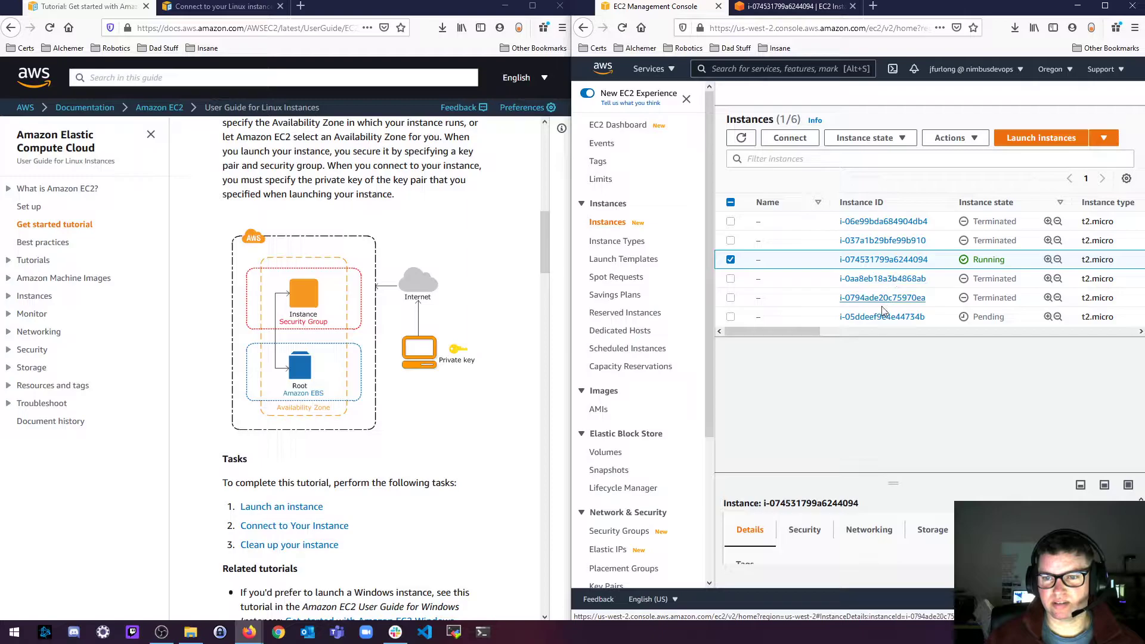
left_click(731, 260)
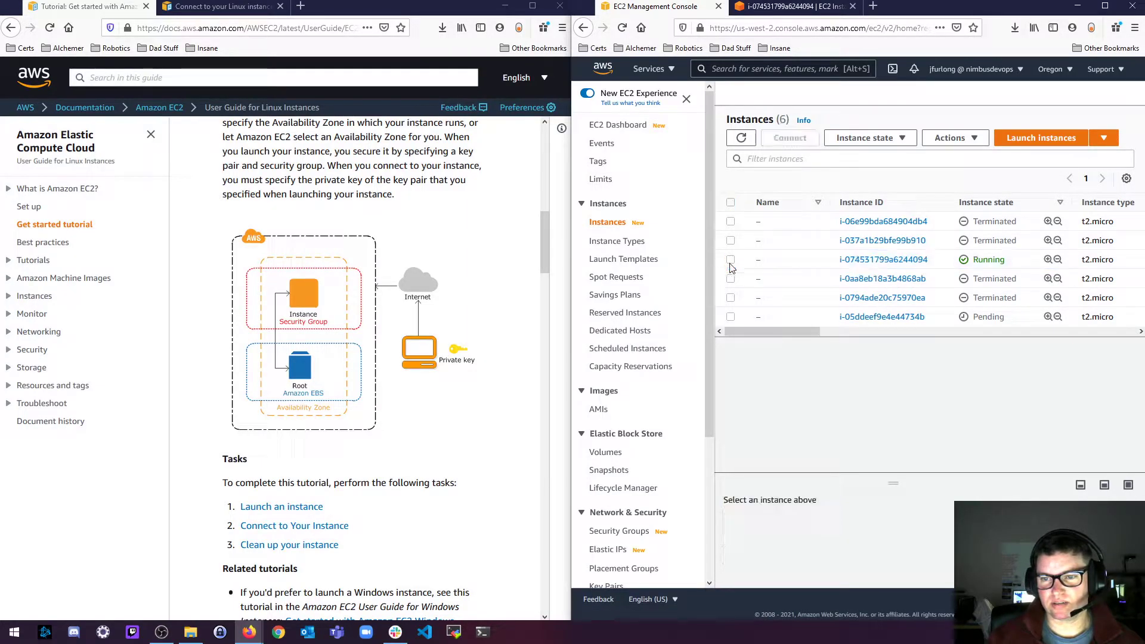
left_click(857, 316)
left_click(870, 316)
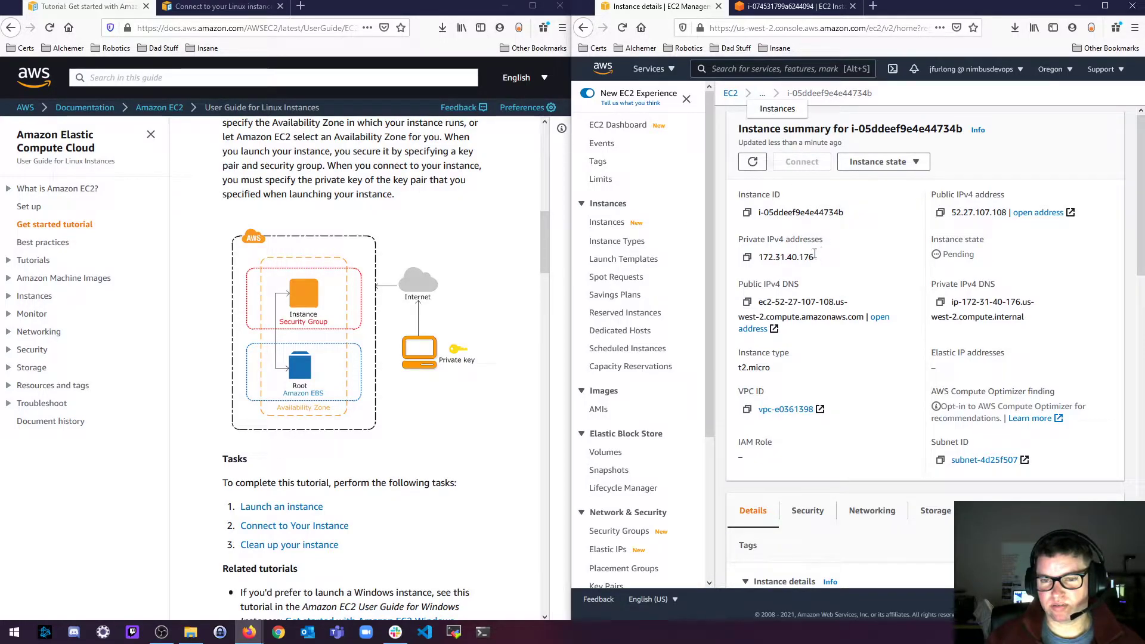
left_click(762, 93)
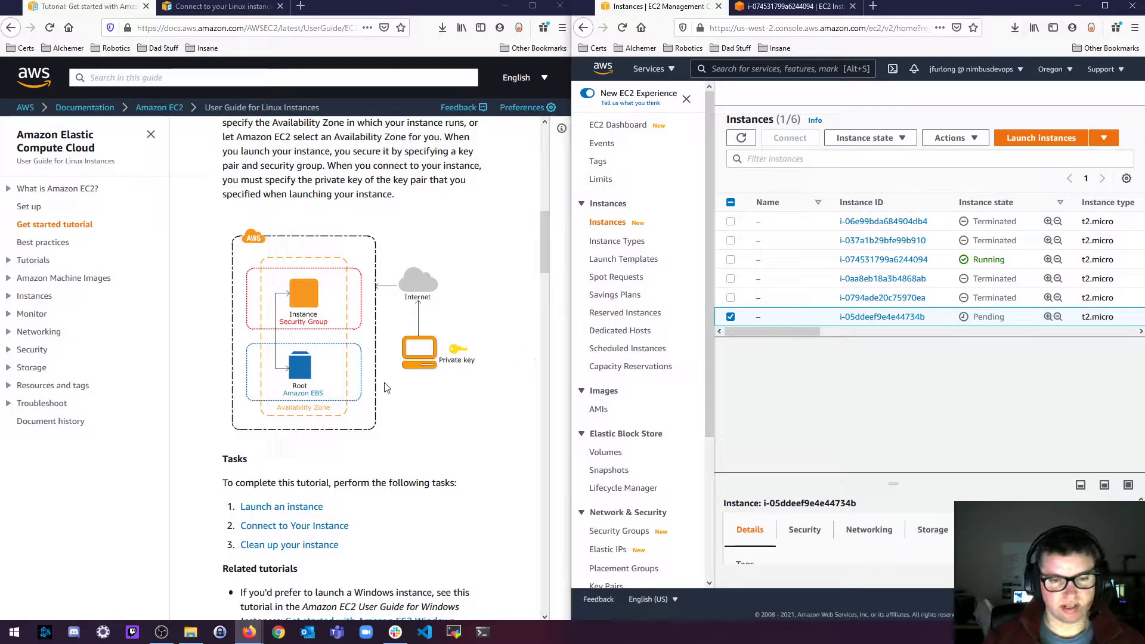
Open Windows Terminal with an additional Ubuntu-20.04 session, return to the PowerShell session and move the window aside
scroll(387, 388, "down", 4)
scroll(334, 390, "down", 1)
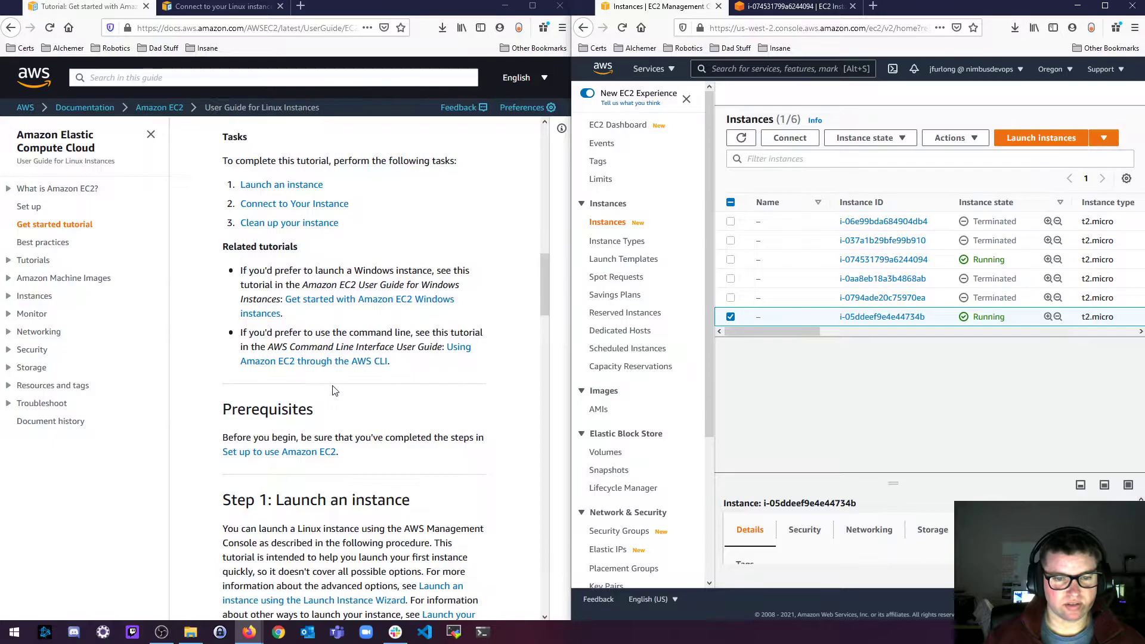
scroll(335, 390, "down", 3)
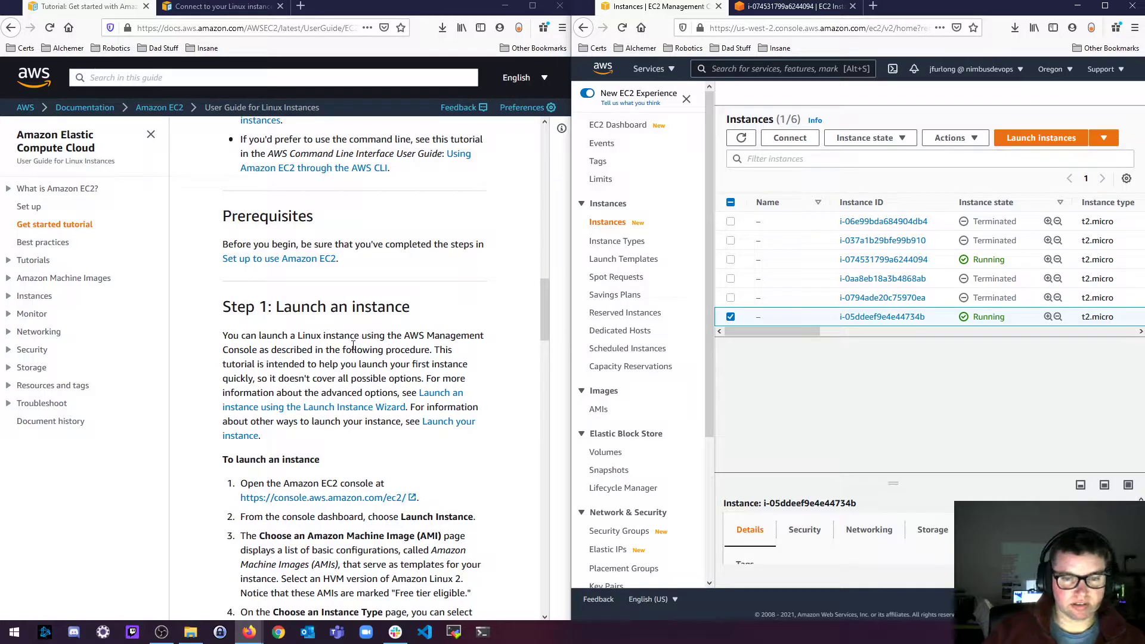
left_click(542, 307)
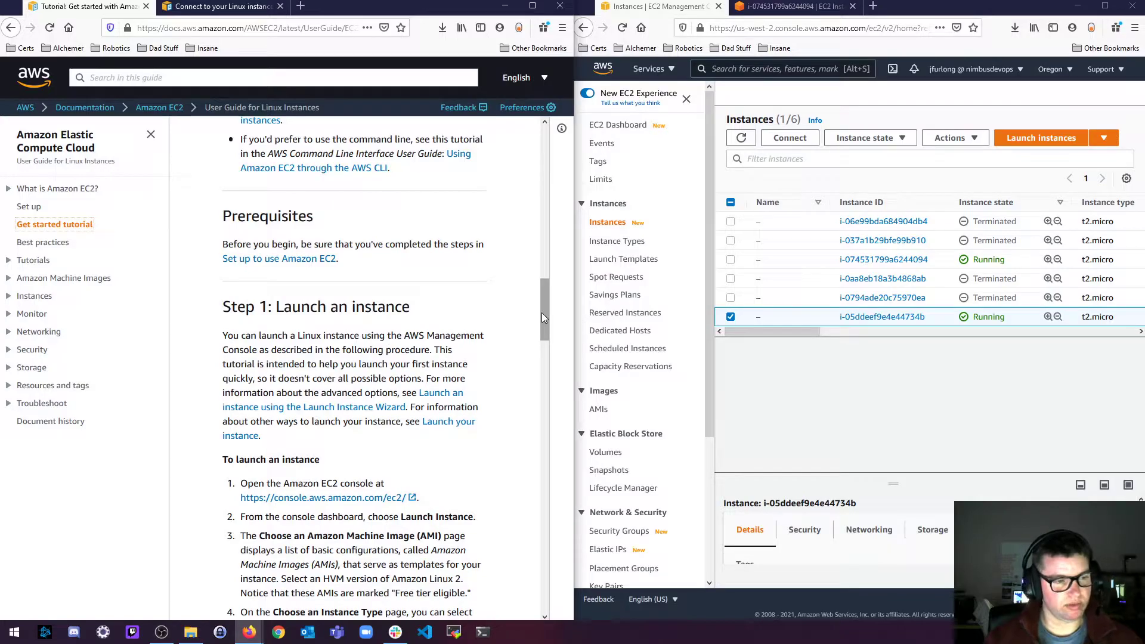
left_click(482, 632)
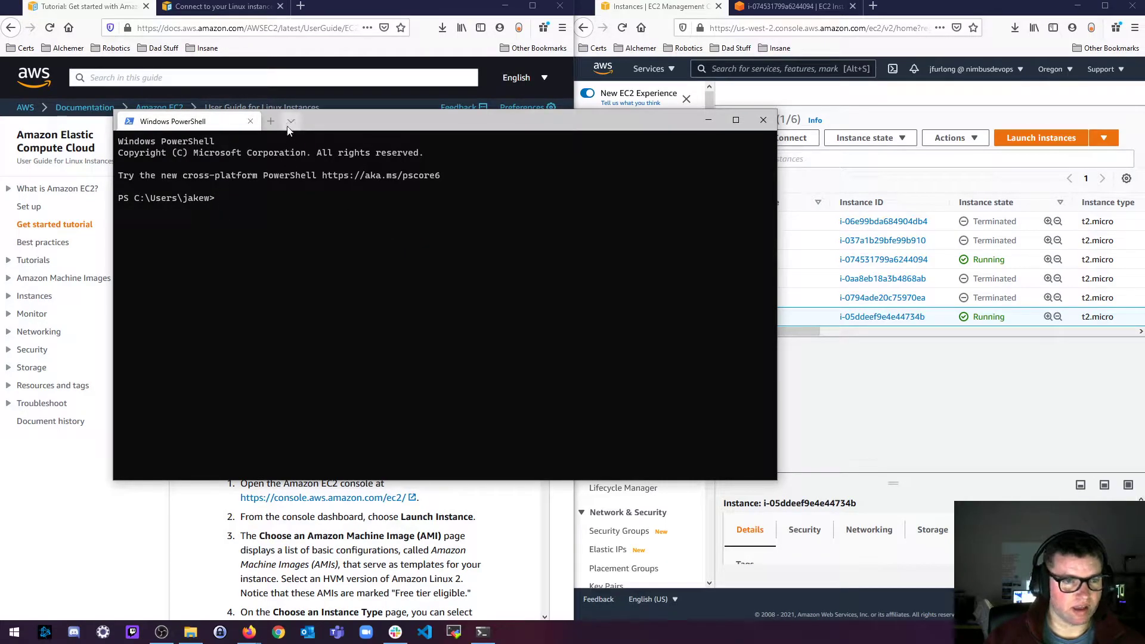
left_click(290, 121)
key("Escape")
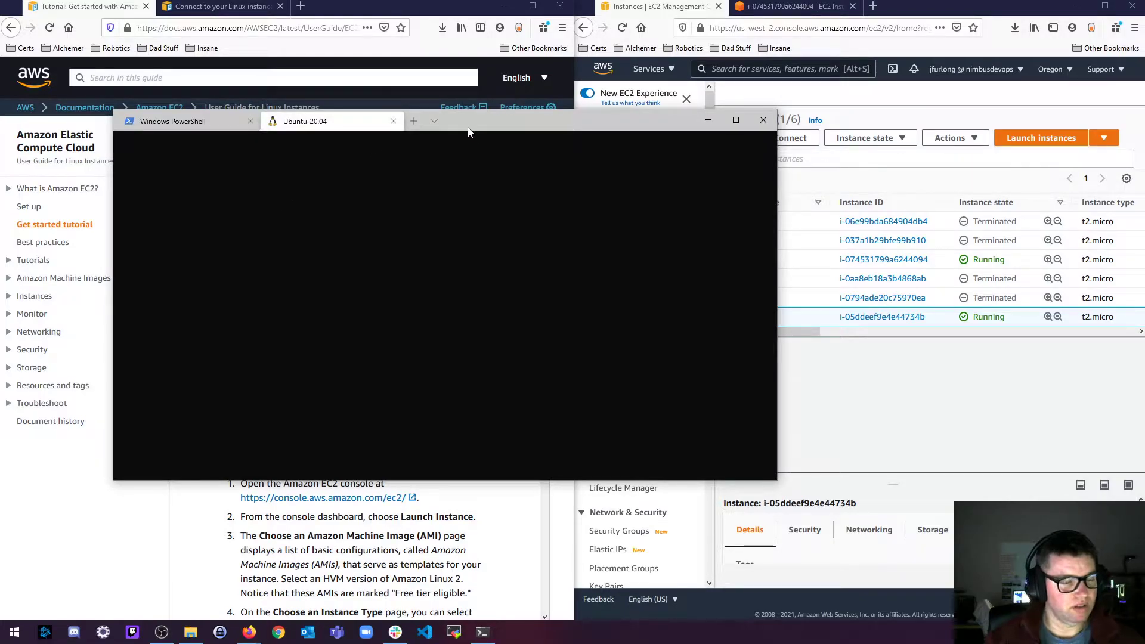
left_click(208, 122)
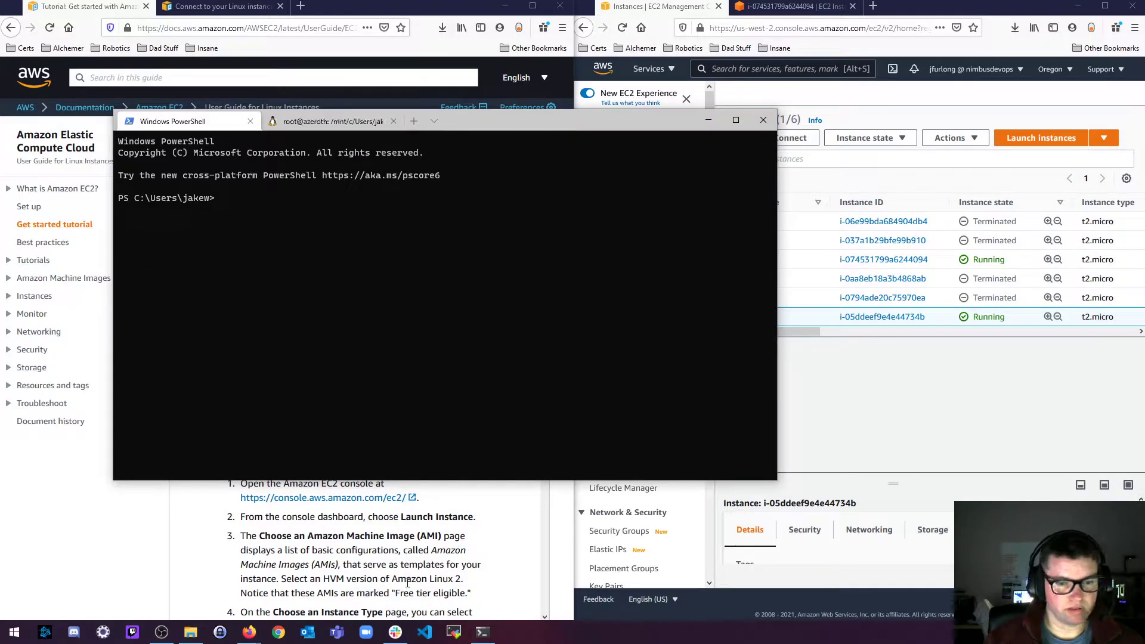
left_click_drag(550, 119, 0, 215)
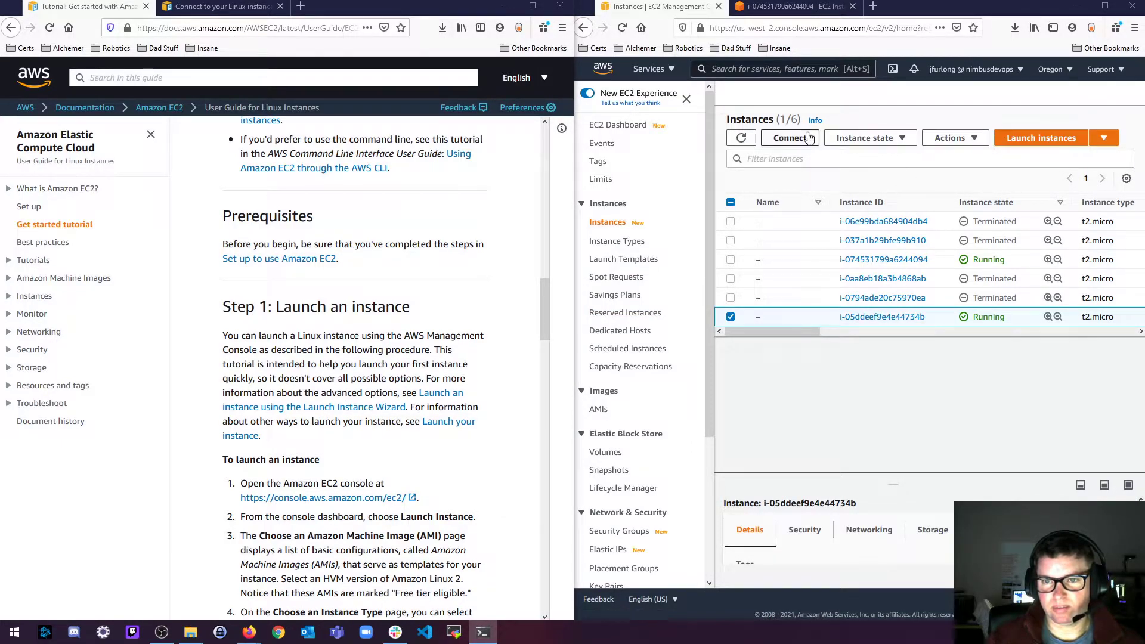
Connect to the new instance through EC2 Instance Connect as ec2-user, and close the older instance's browser session
left_click(785, 138)
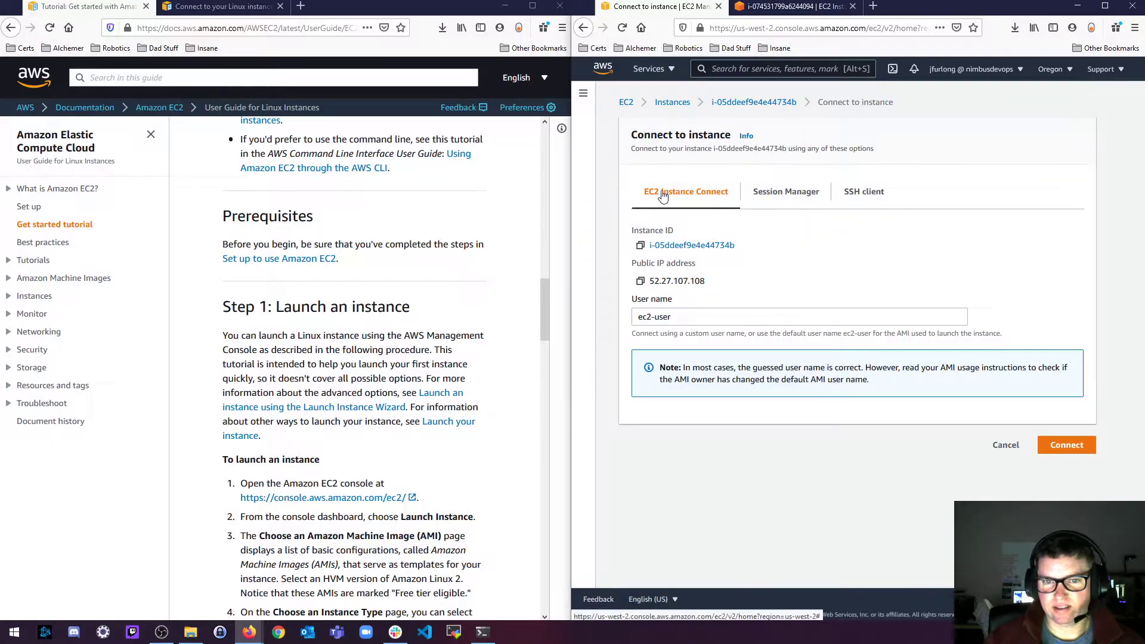
left_click(1066, 445)
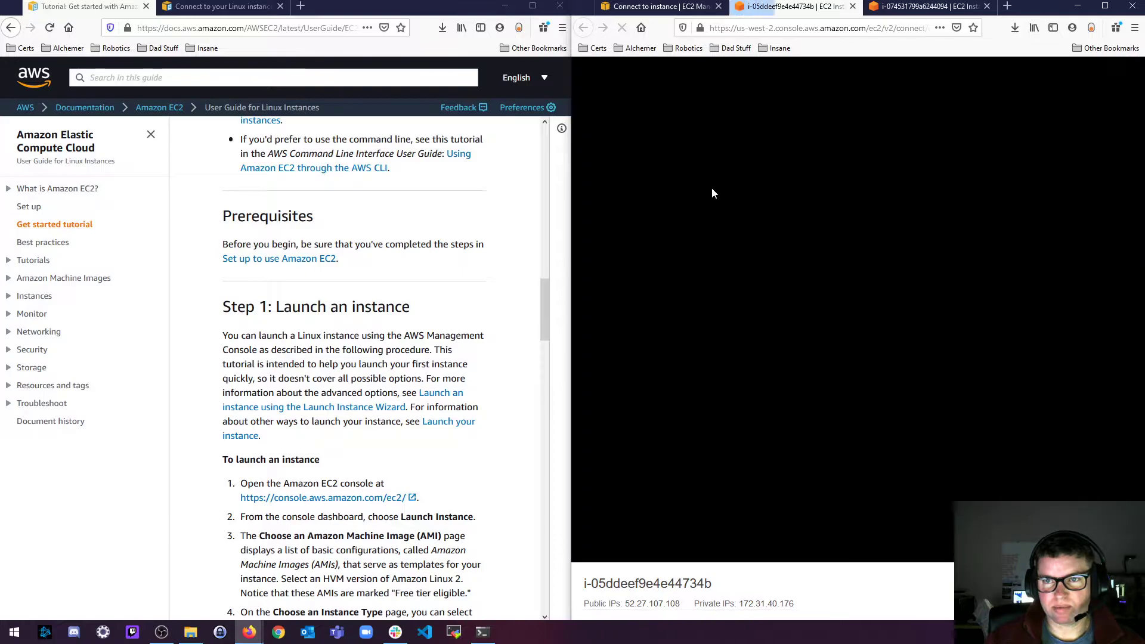
left_click(987, 7)
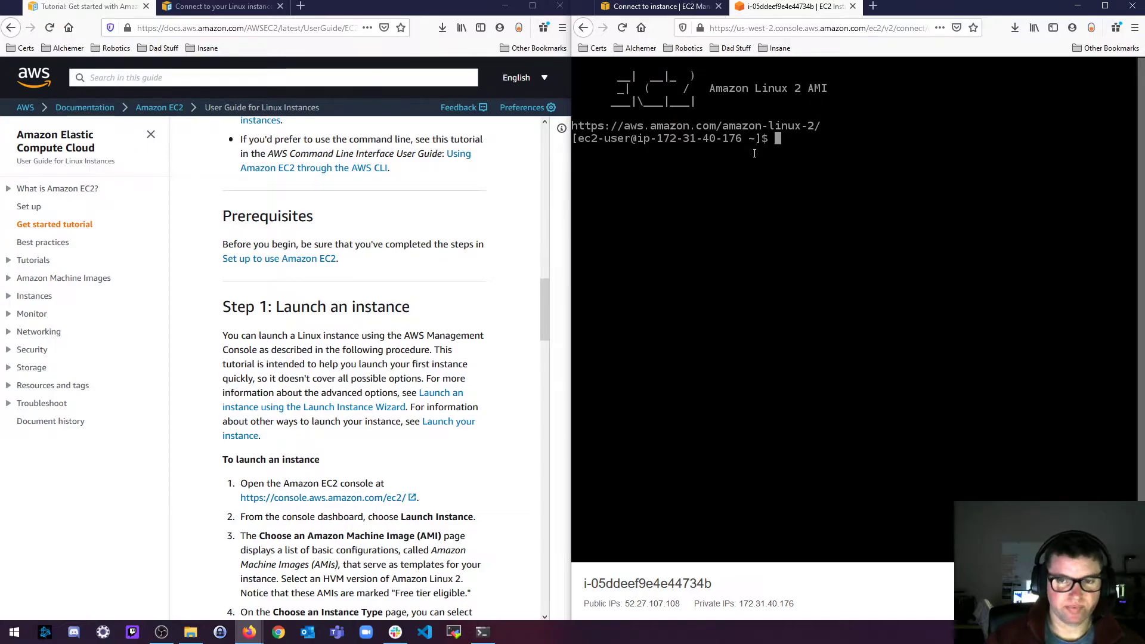
Copy the new instance's public IP address from its connection page and bring the PowerShell terminal back into view
left_click(662, 6)
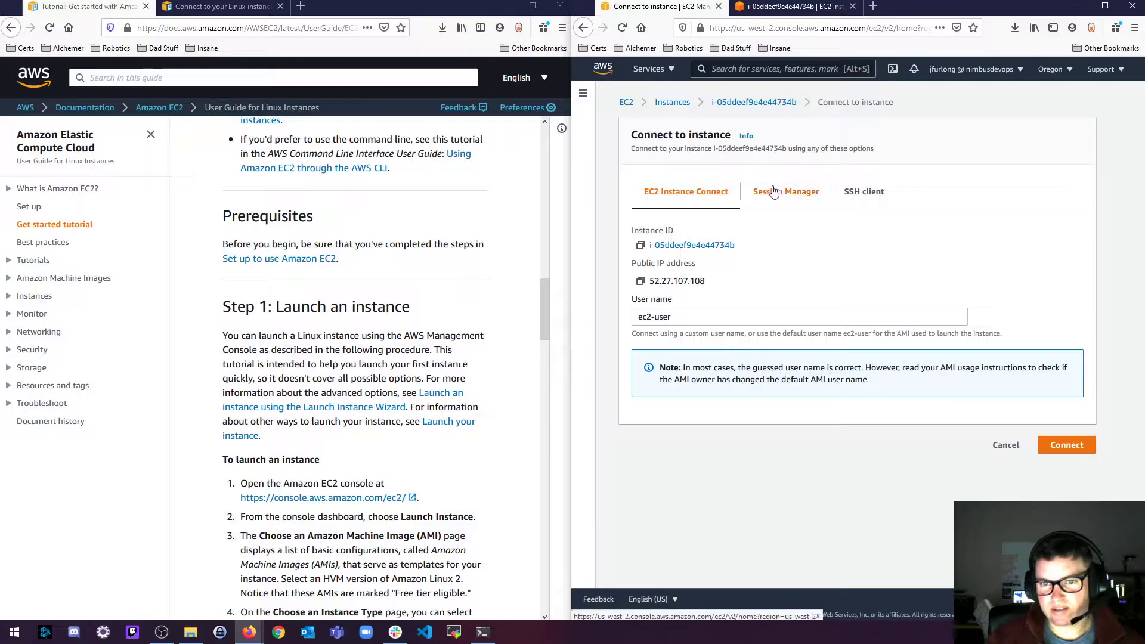
left_click(640, 281)
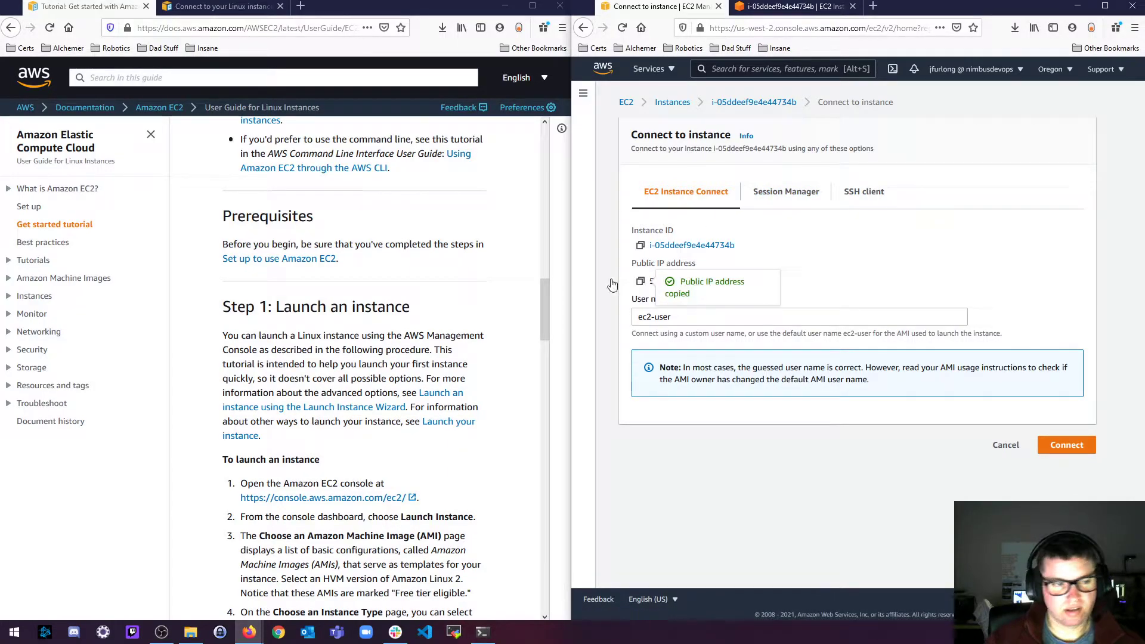
left_click_drag(0, 334, 627, 84)
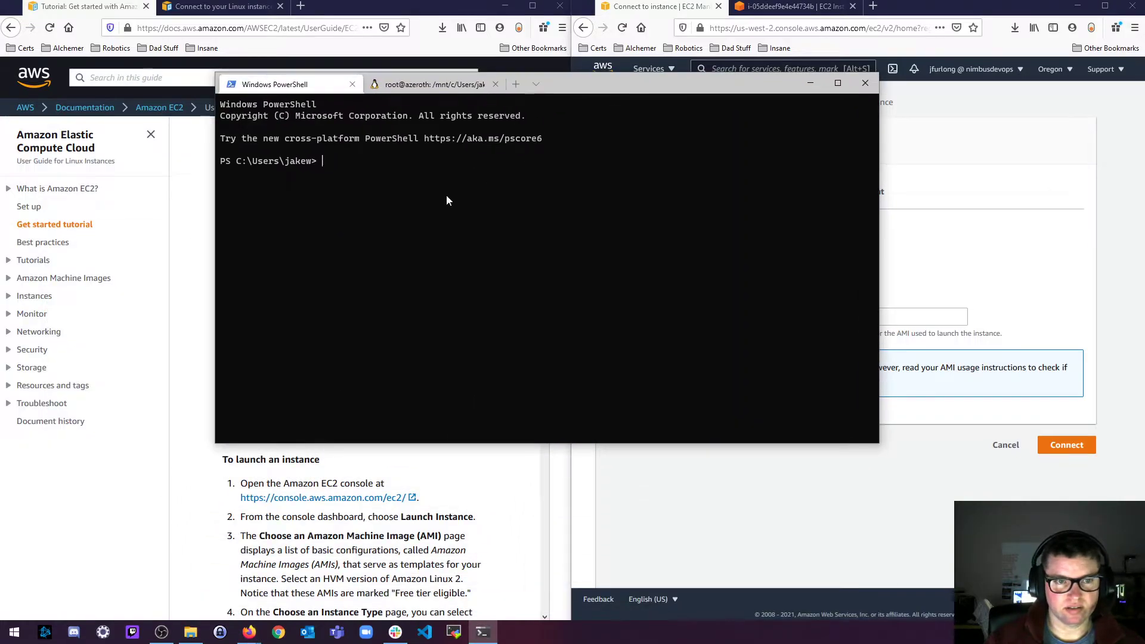
type("ssh -i . imbus-demo.pem")
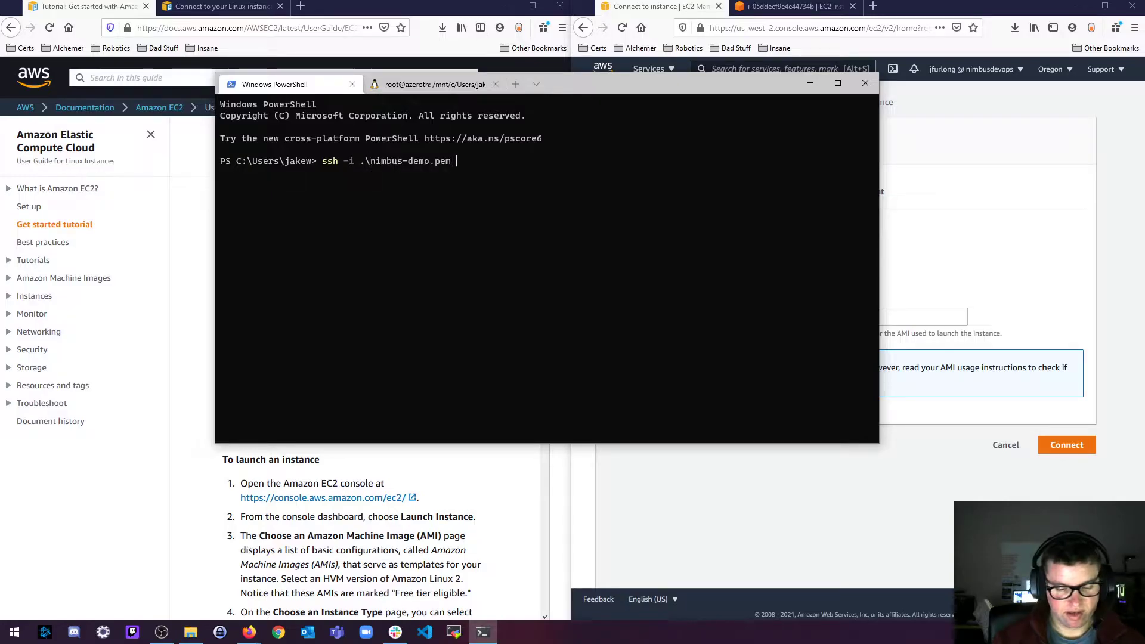
type(" ec2")
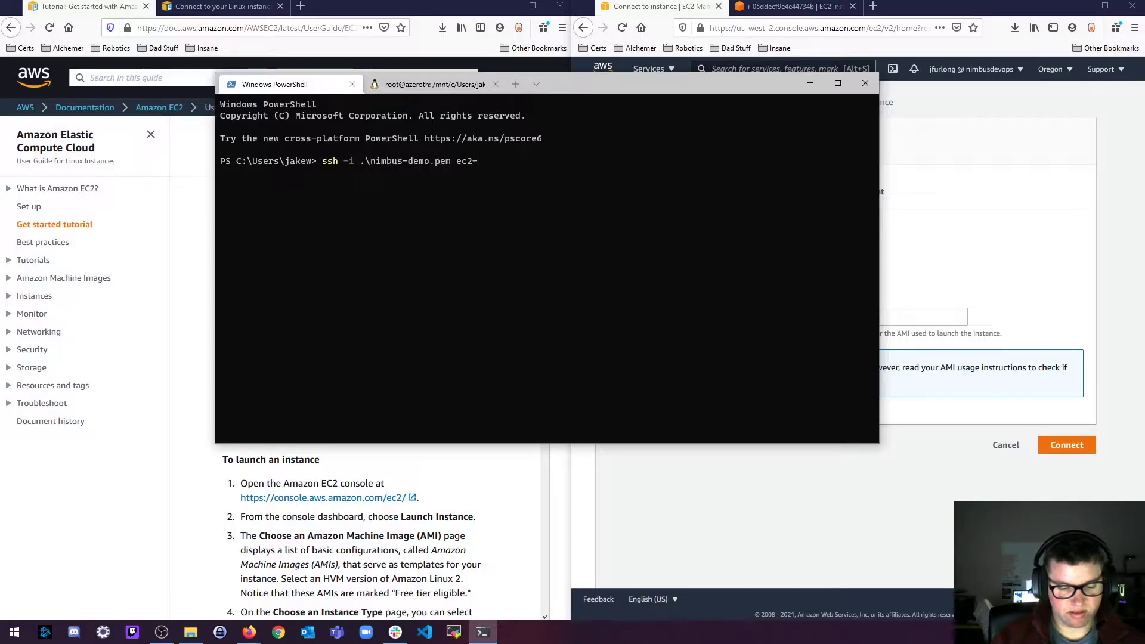
type("-user@")
key("ctrl+v")
key("Return")
type("ye")
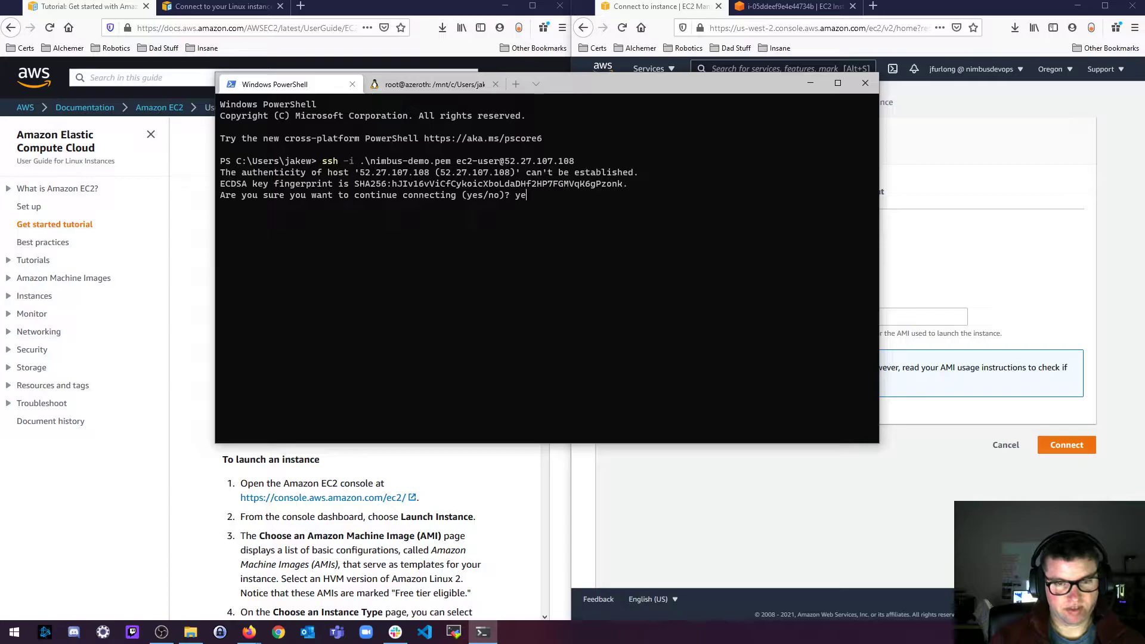
key("Return")
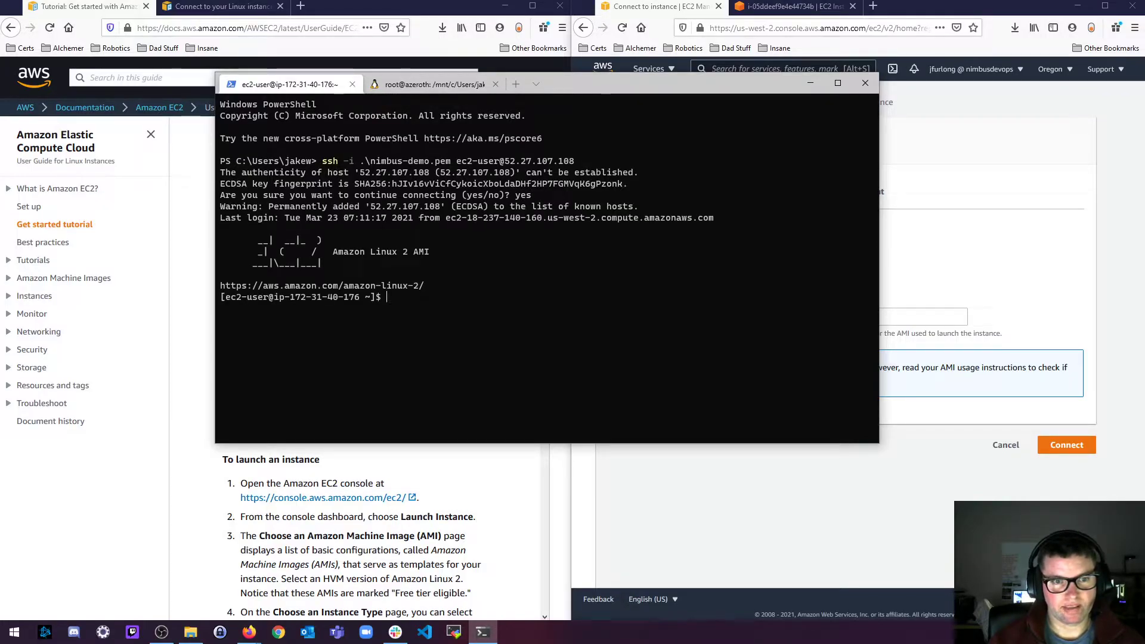
Place the terminal side by side with the EC2 connection page and switch to its Ubuntu session
key("super+Left")
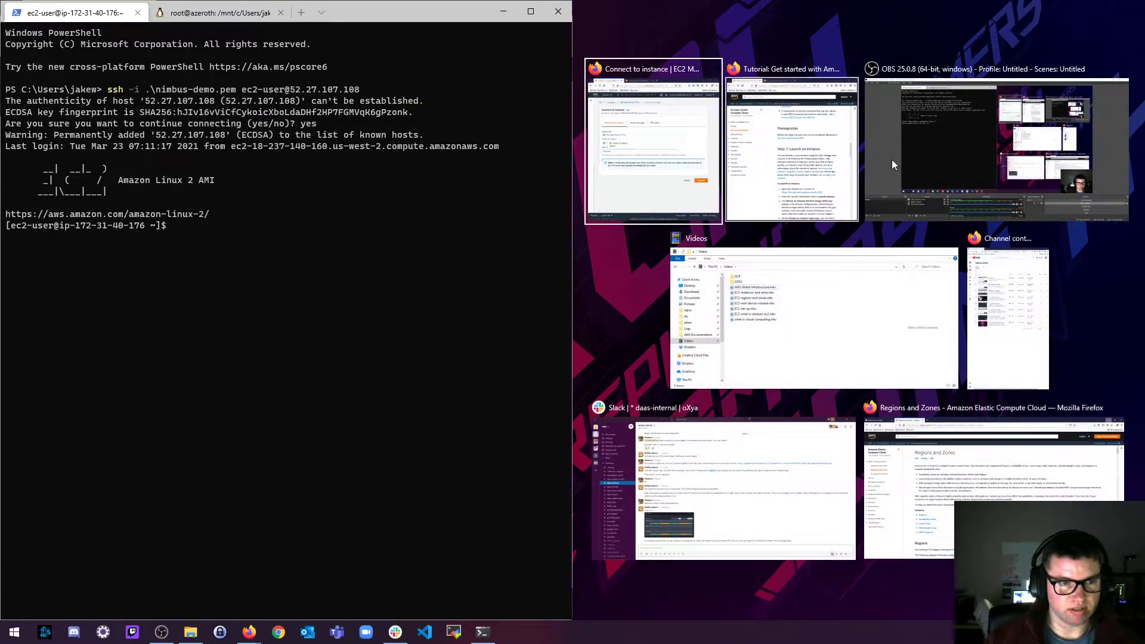
key("Return")
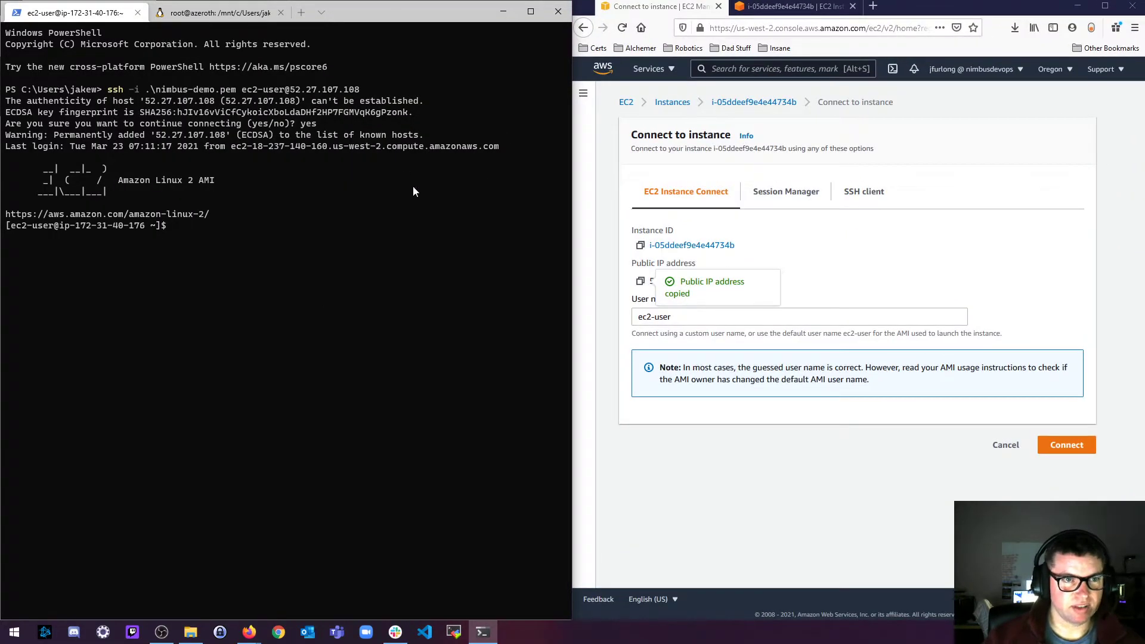
left_click(245, 13)
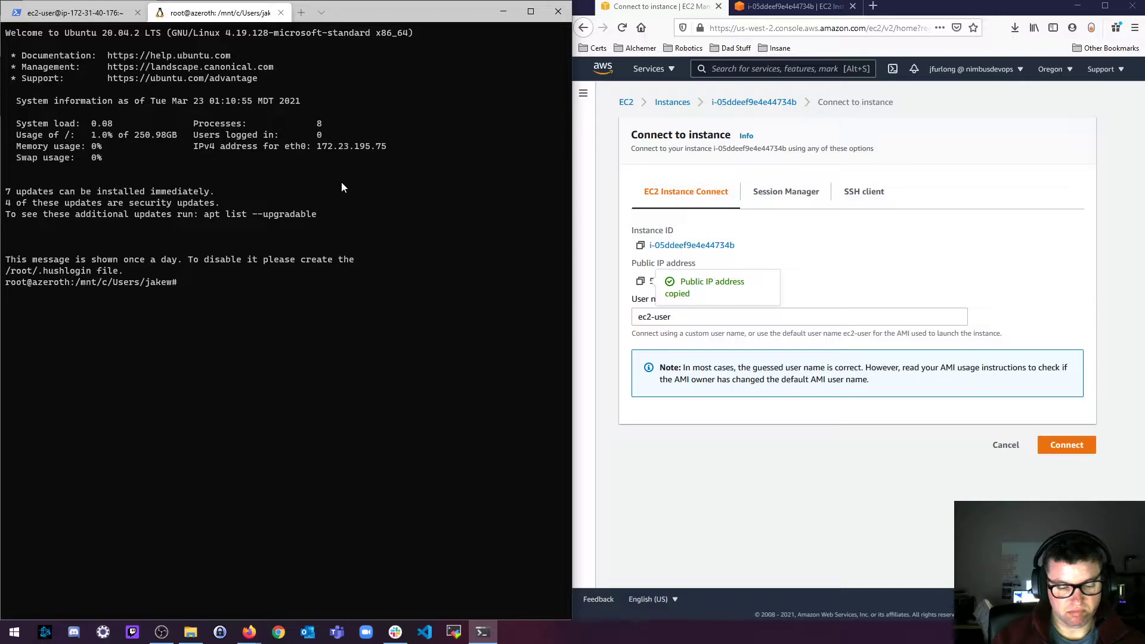
key("BackSpace")
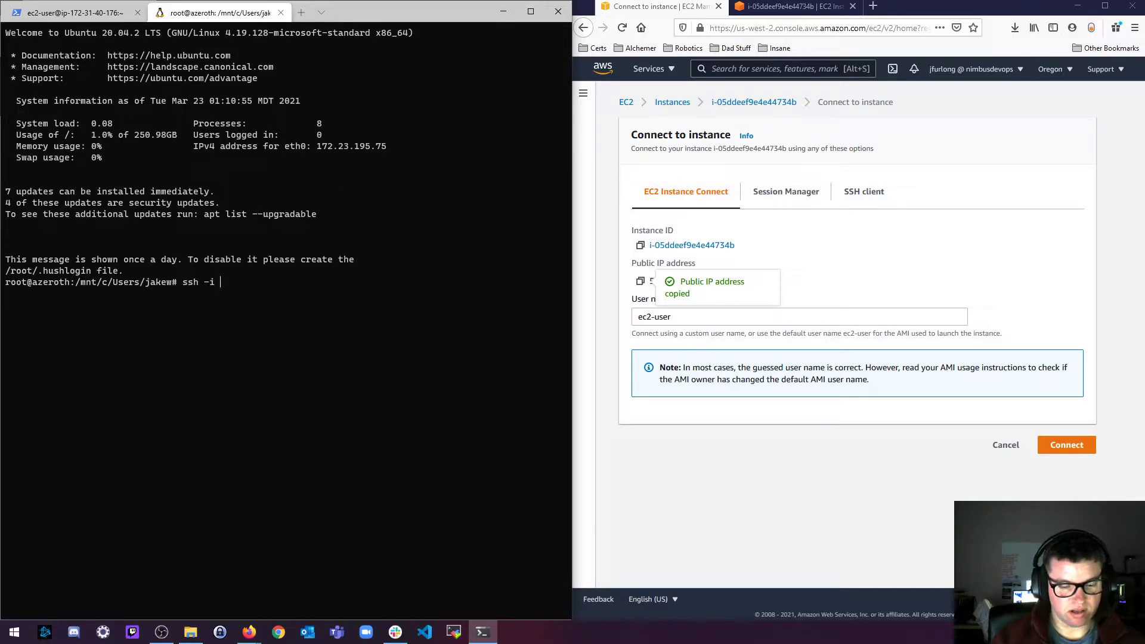
type("nimbus-demo.pem")
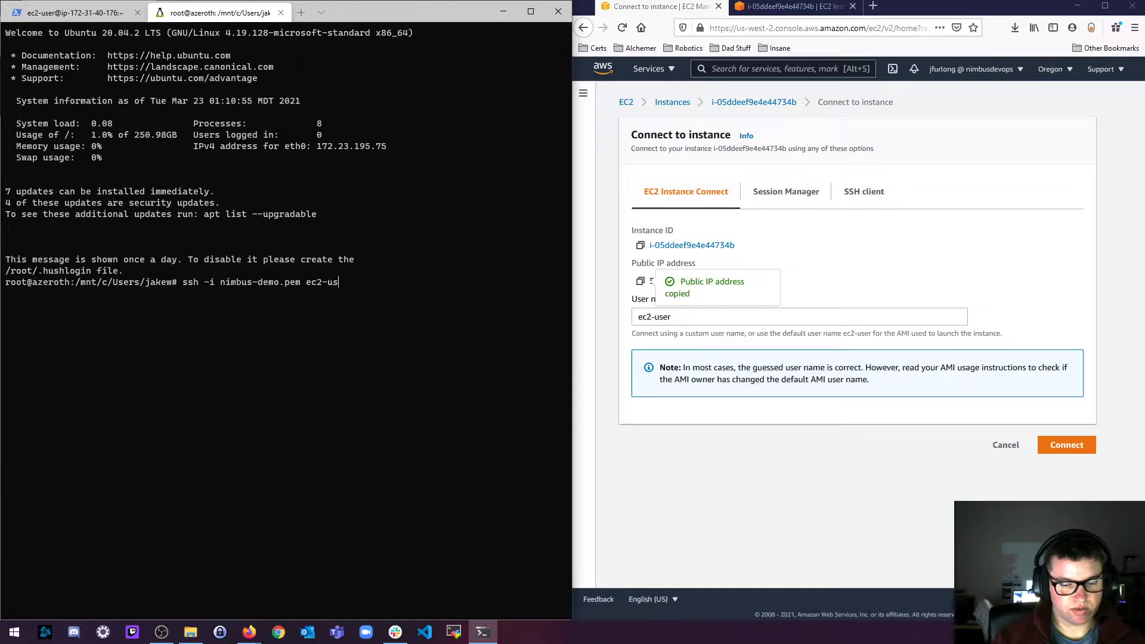
type("ec2-user@")
type("52.27.107.108")
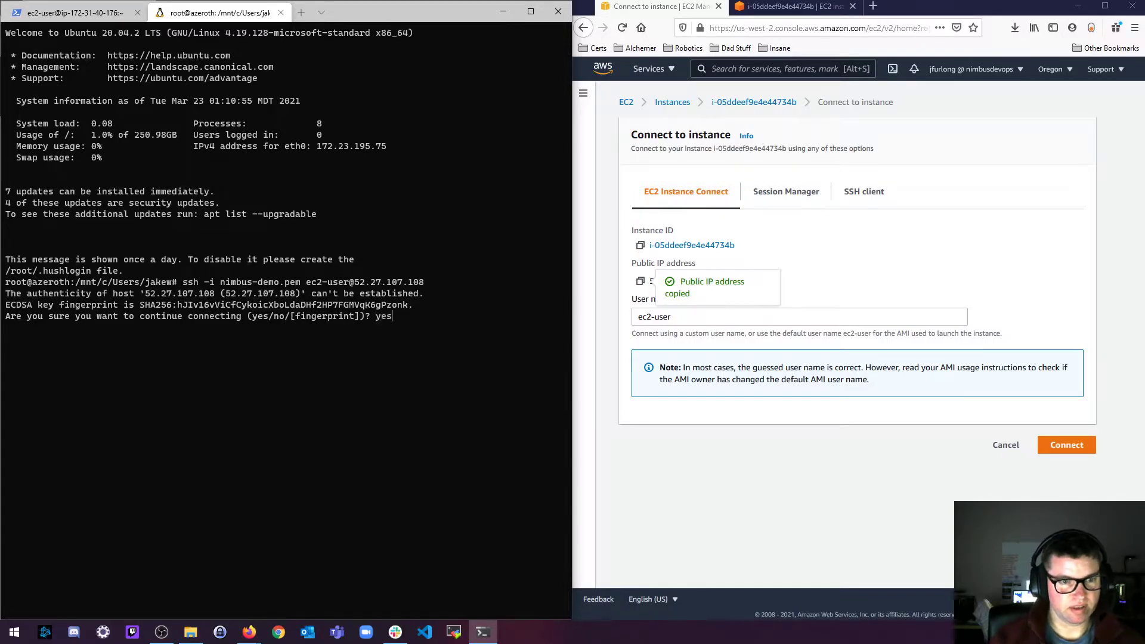
key("Return")
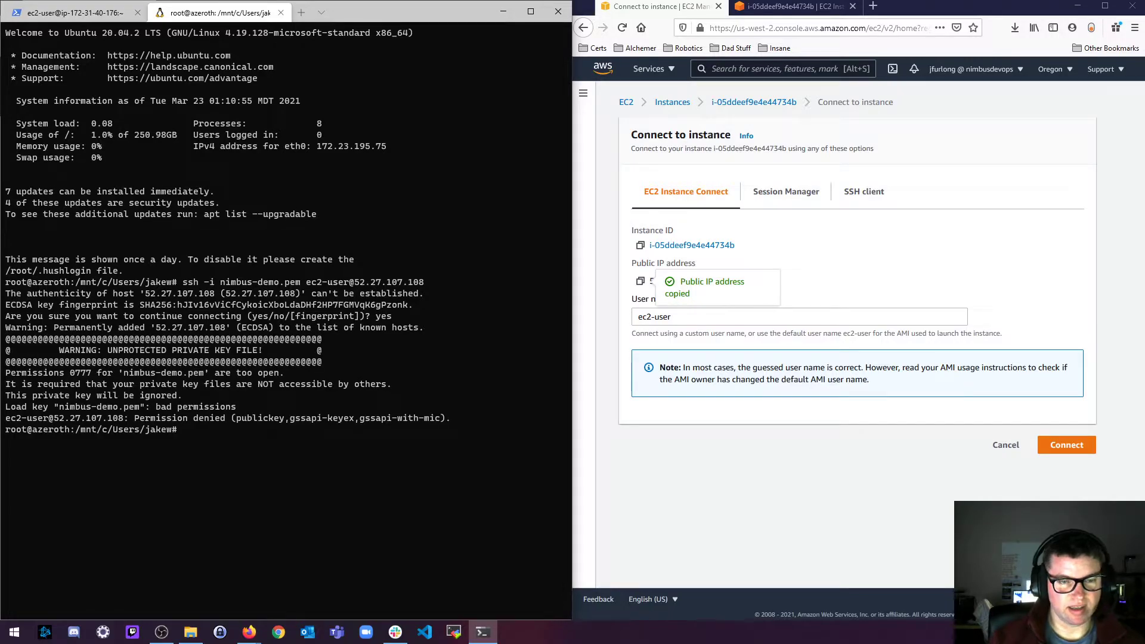
Close the Ubuntu session, minimize the terminal window, and close the instance's browser-based connection session
left_click(280, 13)
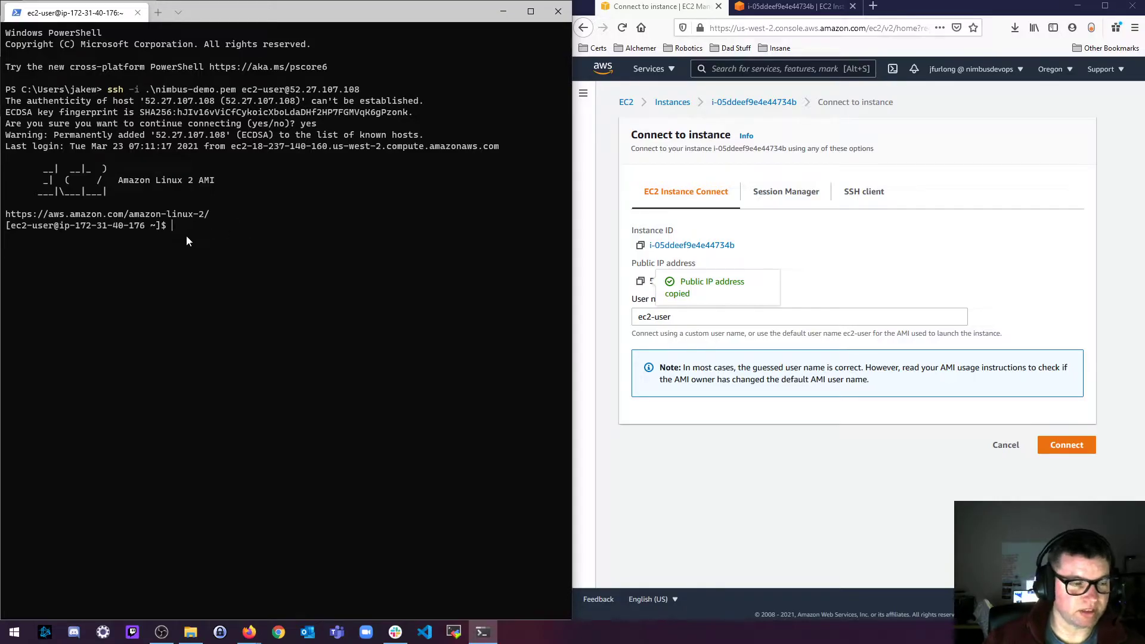
left_click(493, 19)
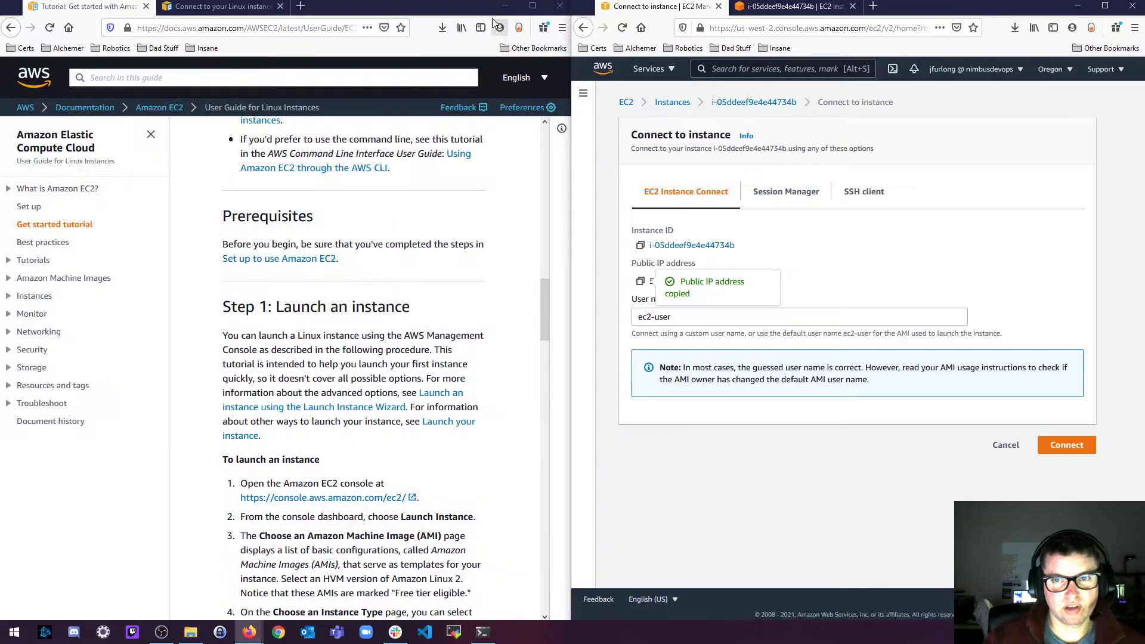
left_click(787, 7)
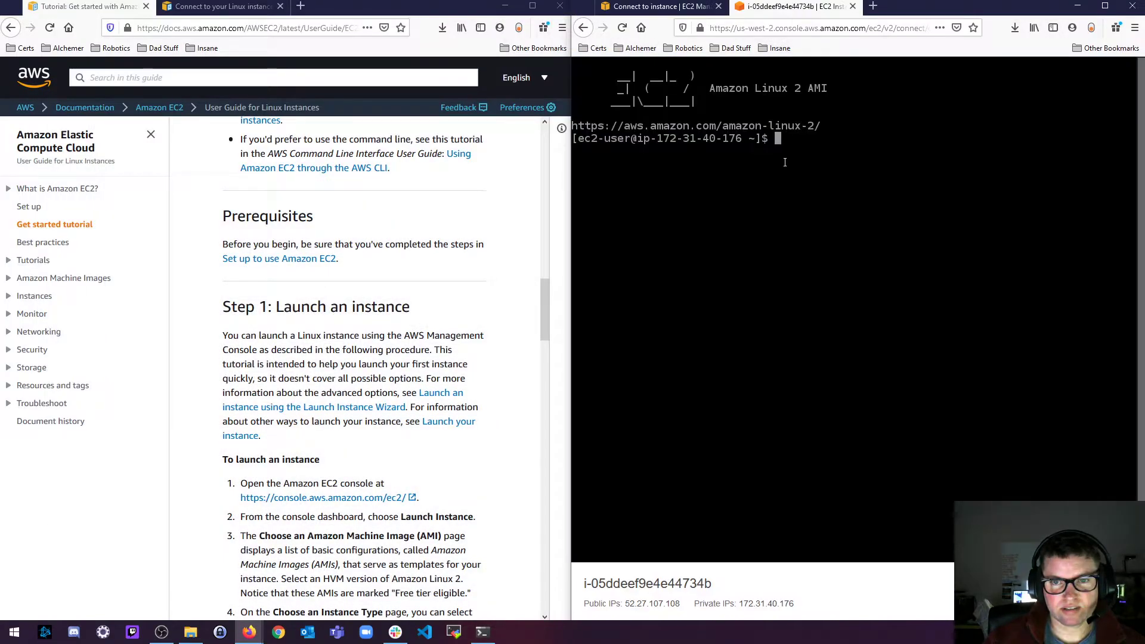
left_click(676, 8)
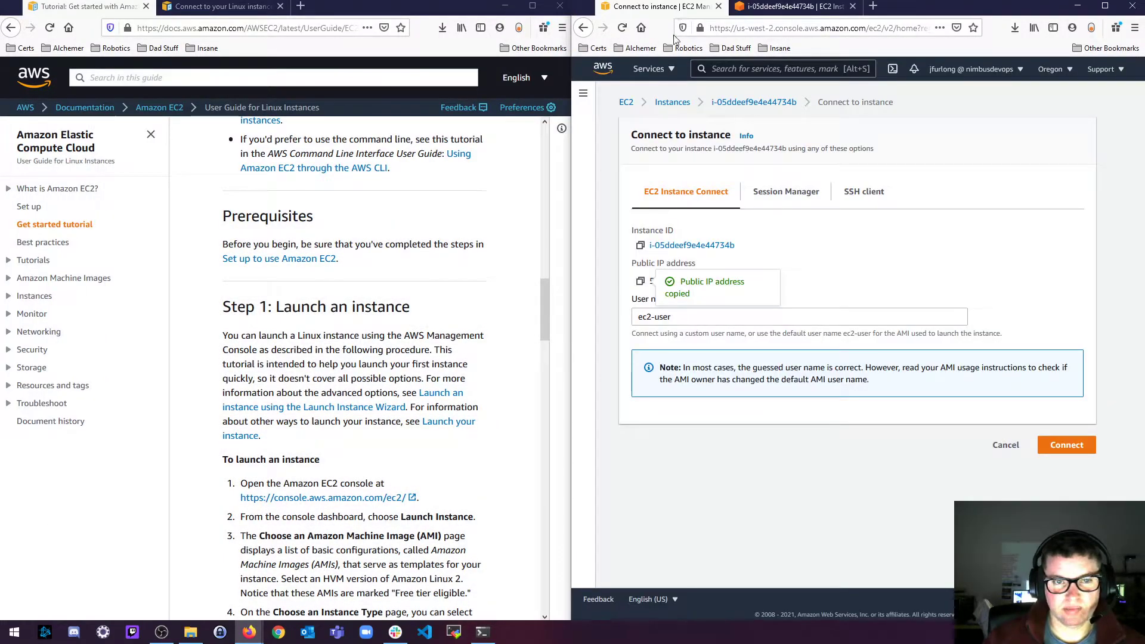
left_click(787, 8)
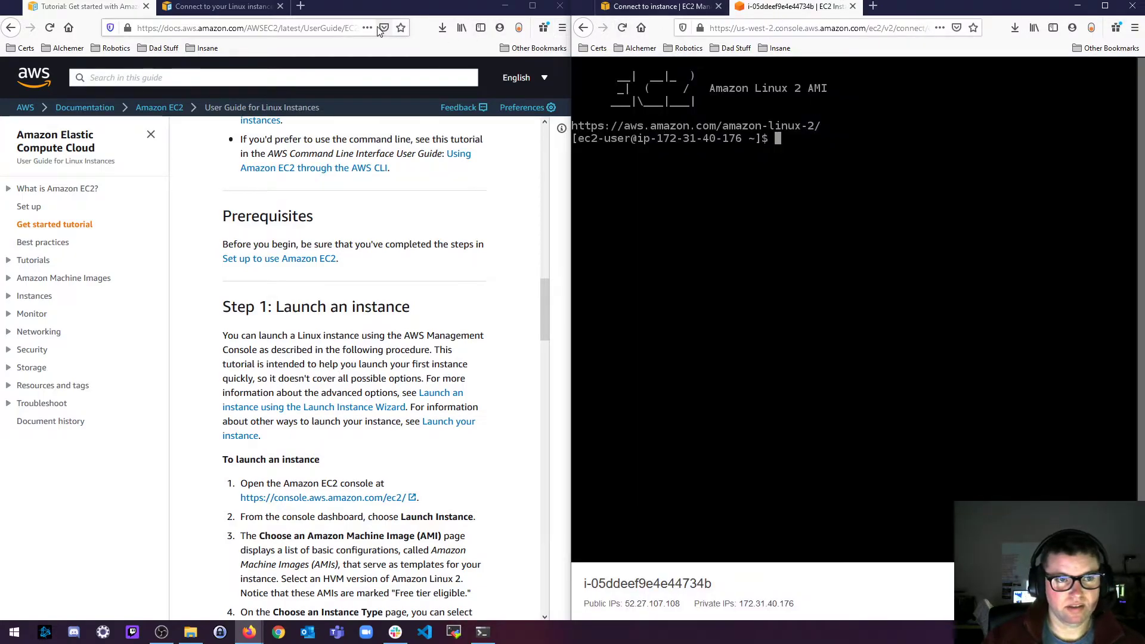
left_click(853, 7)
Following the tutorial's cleanup section, terminate the two running instances, i-05ddeef9e4e44734b and i-074531799a6244094
scroll(362, 274, "down", 6)
scroll(362, 274, "down", 15)
scroll(309, 210, "down", 5)
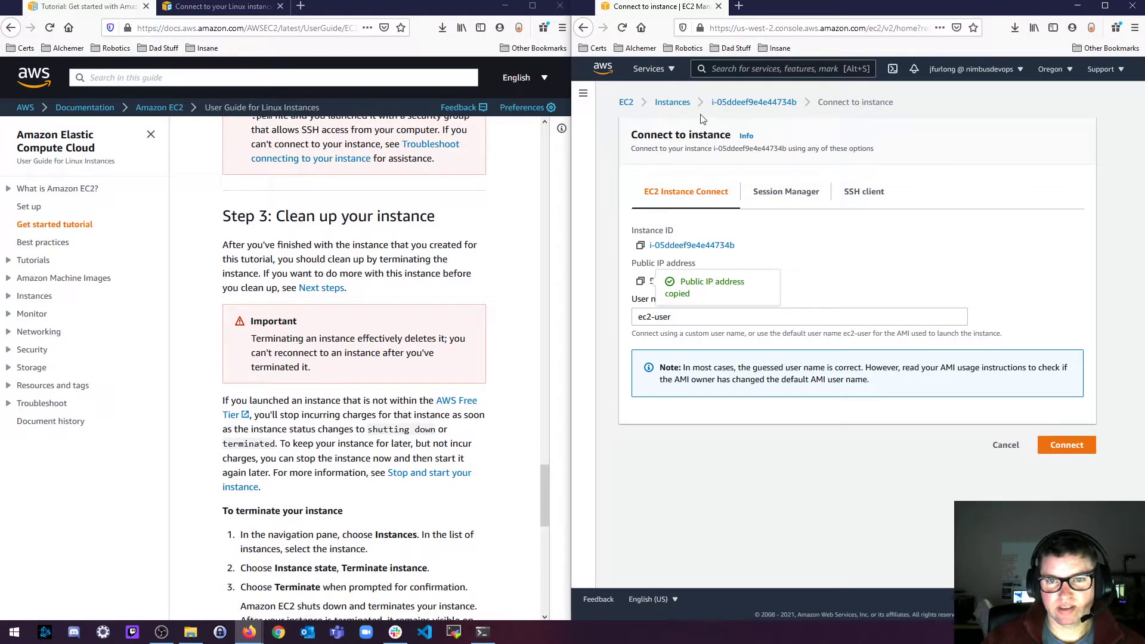
left_click(671, 102)
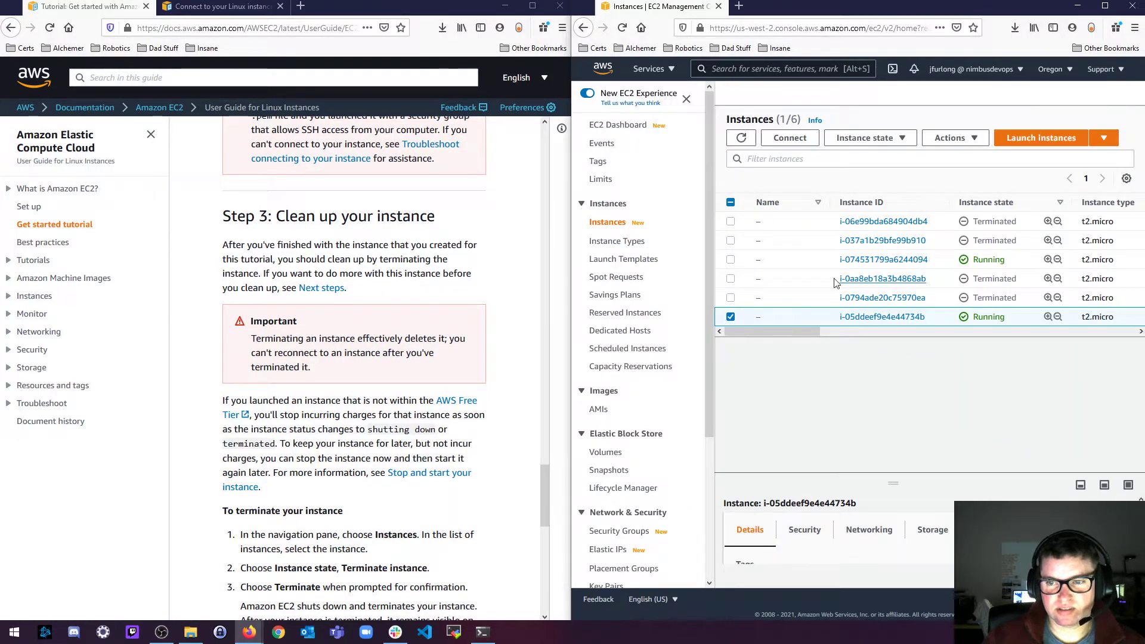
left_click(731, 260)
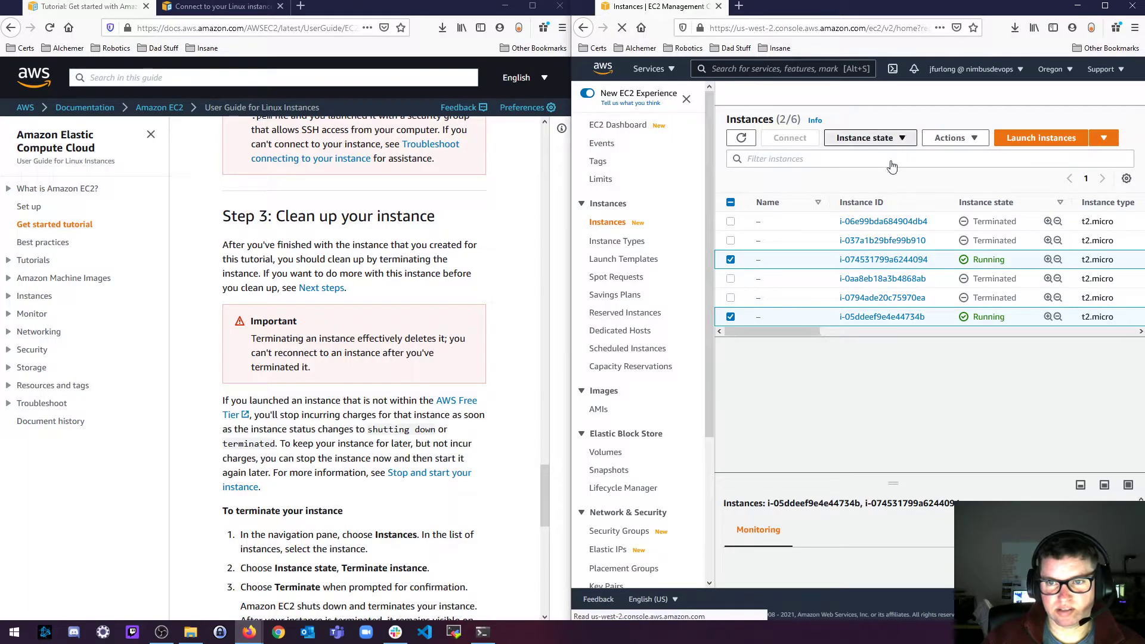
left_click(867, 137)
left_click(858, 232)
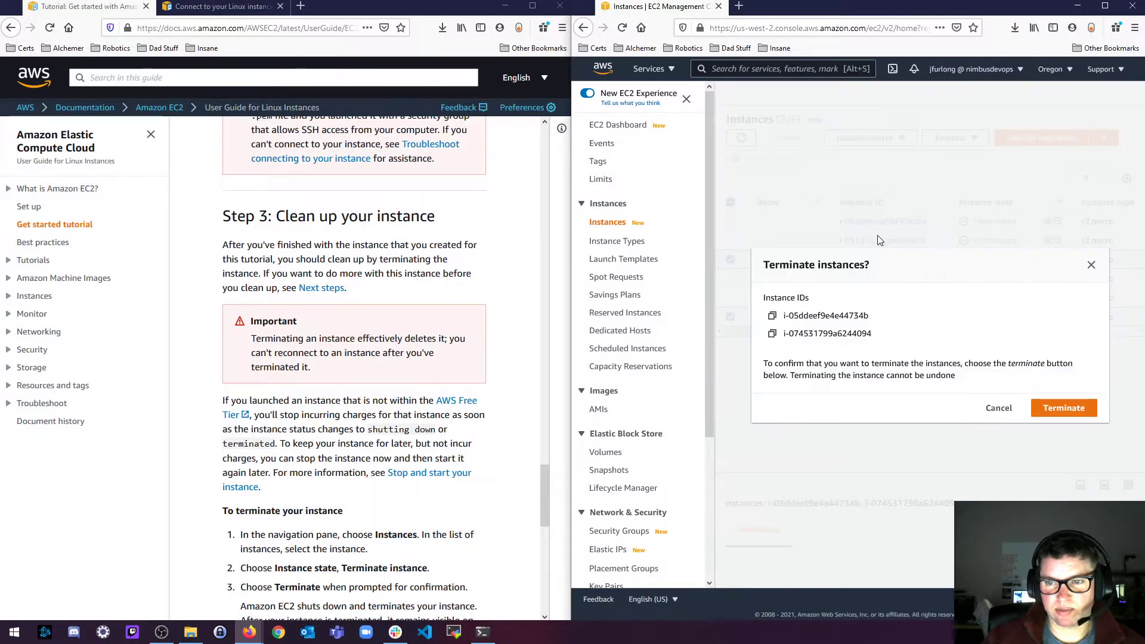
left_click(1062, 407)
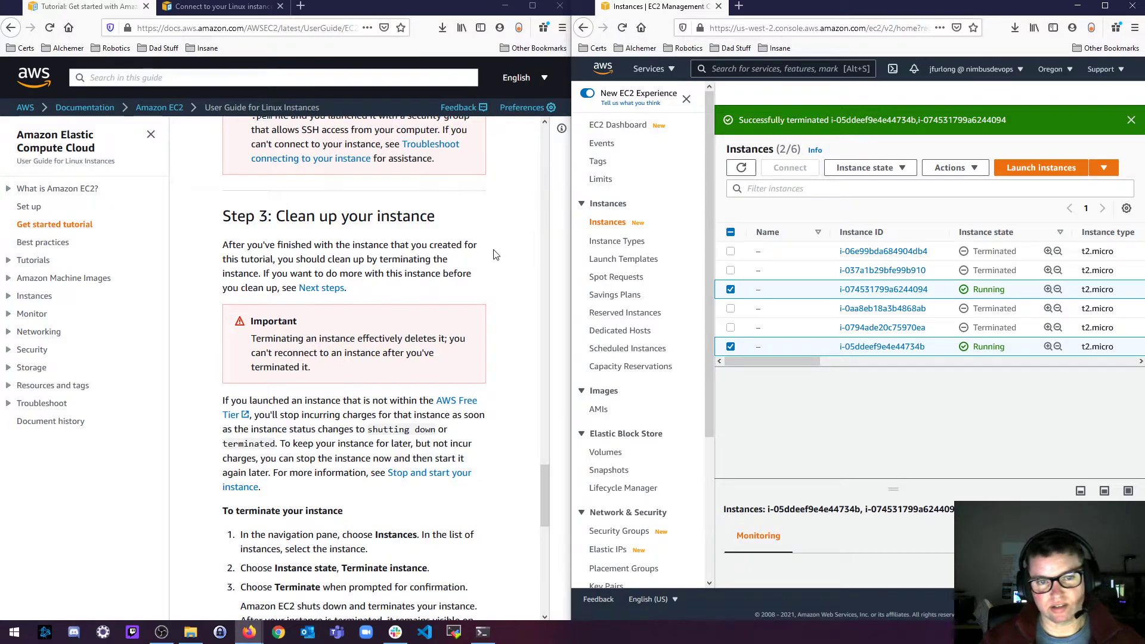
left_click(390, 272)
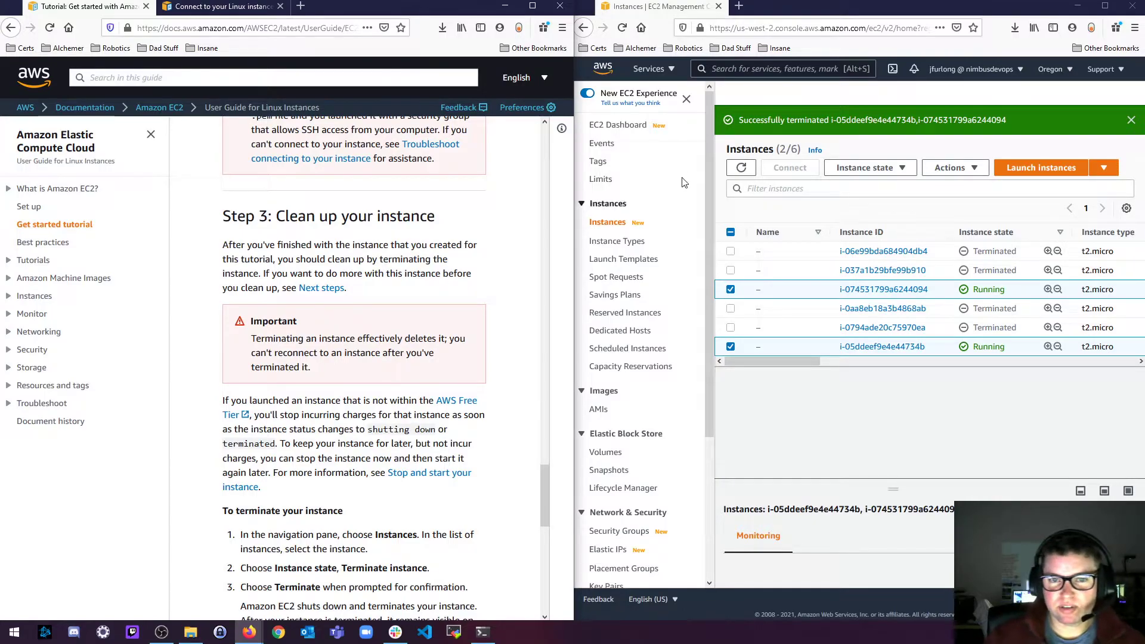
Set up a new instance launch with the free-tier Red Hat Enterprise Linux 8 AMI and t2.micro type, up to the launch review
left_click(1040, 168)
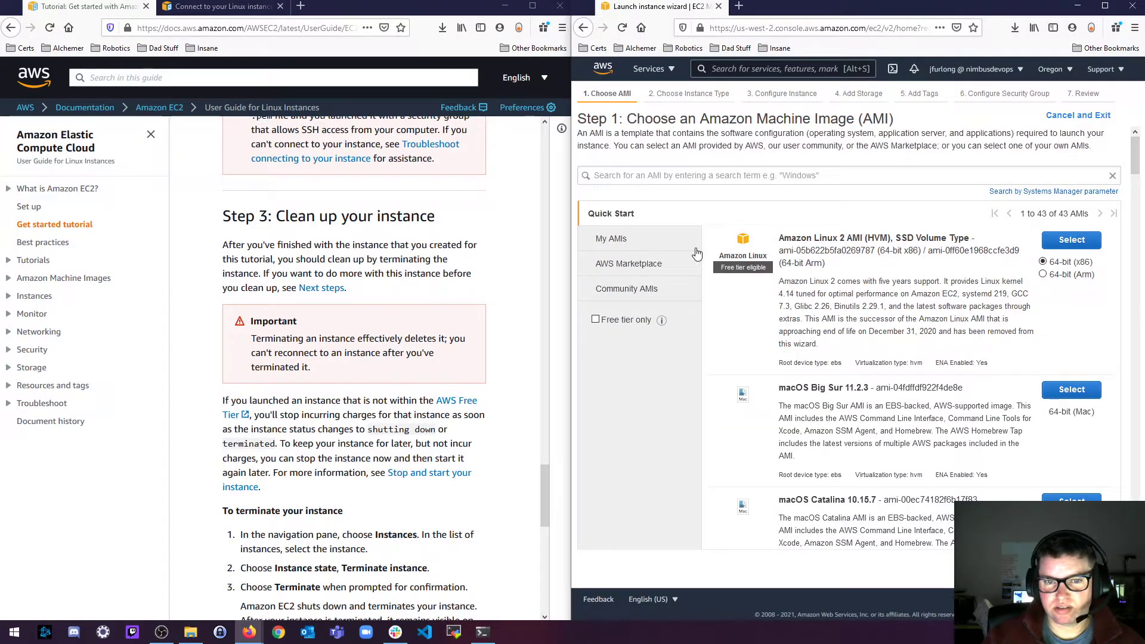
left_click(595, 319)
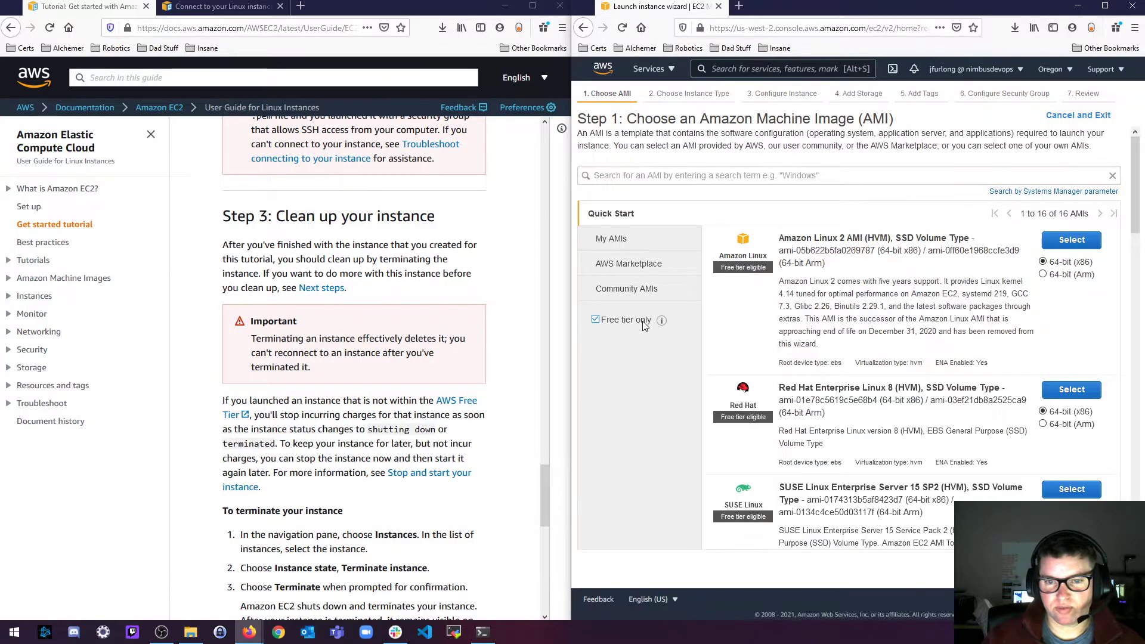
scroll(929, 322, "down", 1)
left_click(1068, 337)
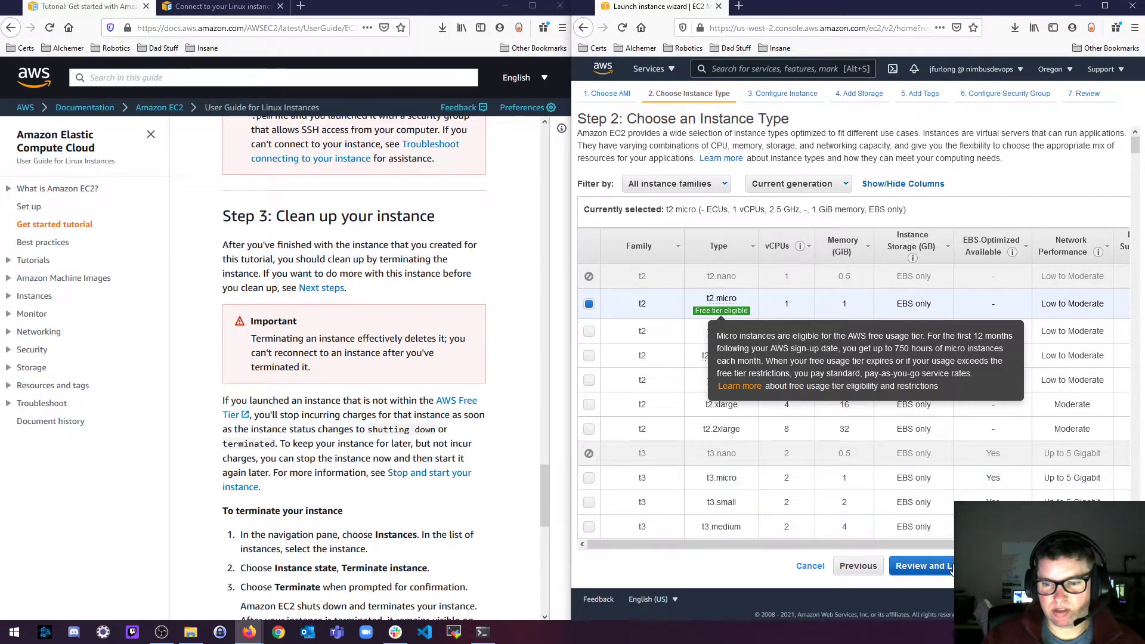
left_click(1053, 566)
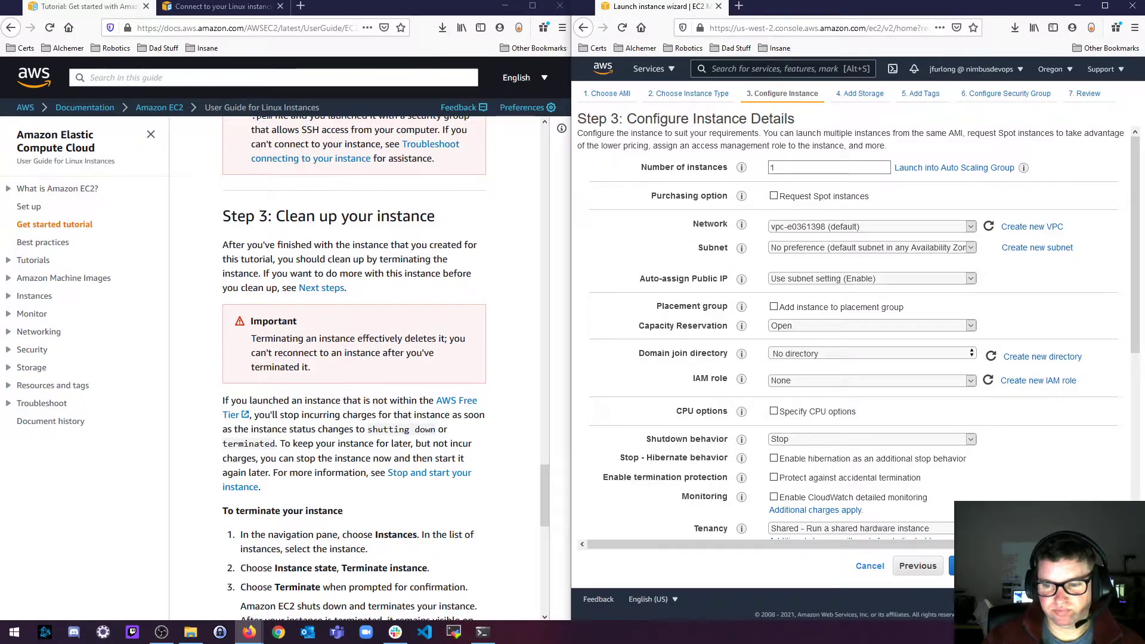
left_click(987, 566)
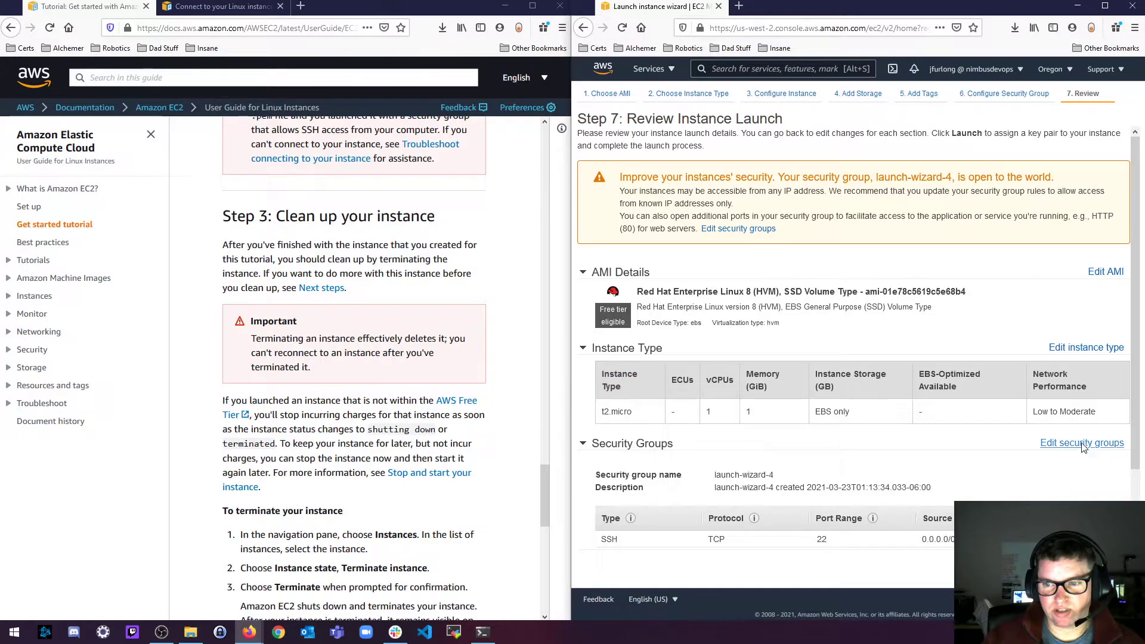
Assign the existing security group described as allowing SSH to instances in us-west-2, and return to the launch review
left_click(1080, 444)
left_click(779, 207)
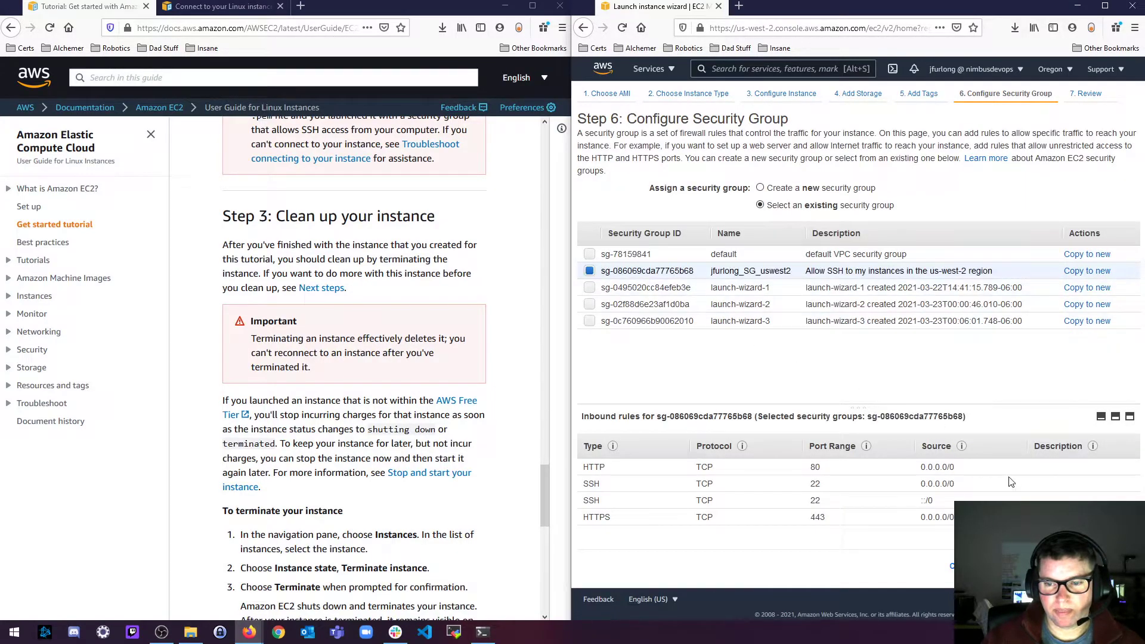
left_click(986, 566)
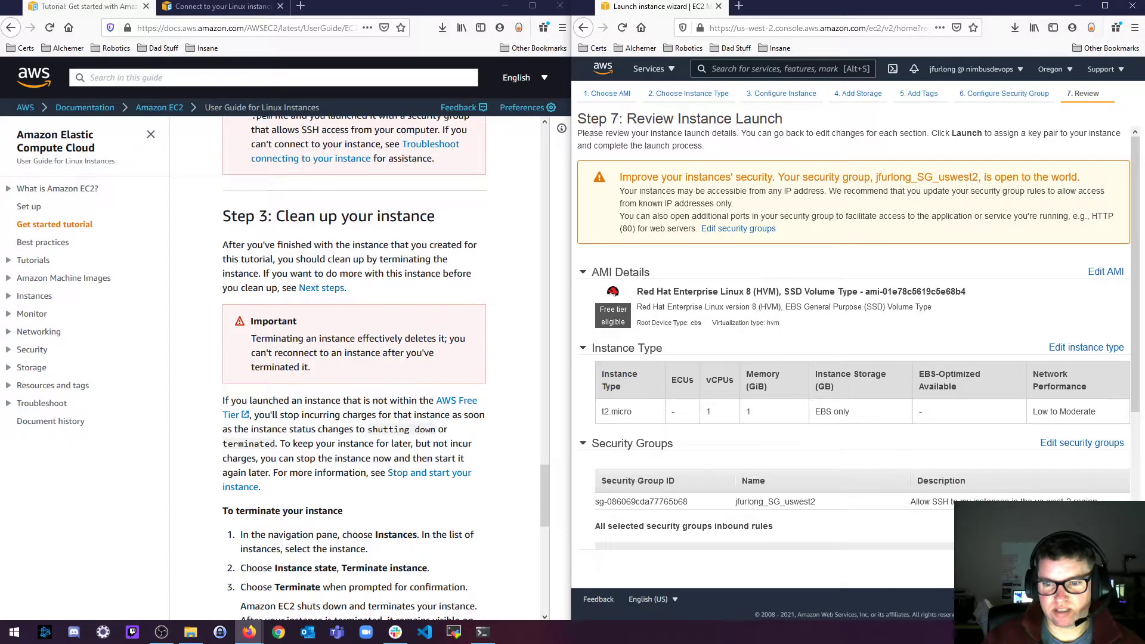
Launch the Red Hat instance with the existing nimbus-demo key pair, acknowledging key access, and view the instances list
left_click(1107, 565)
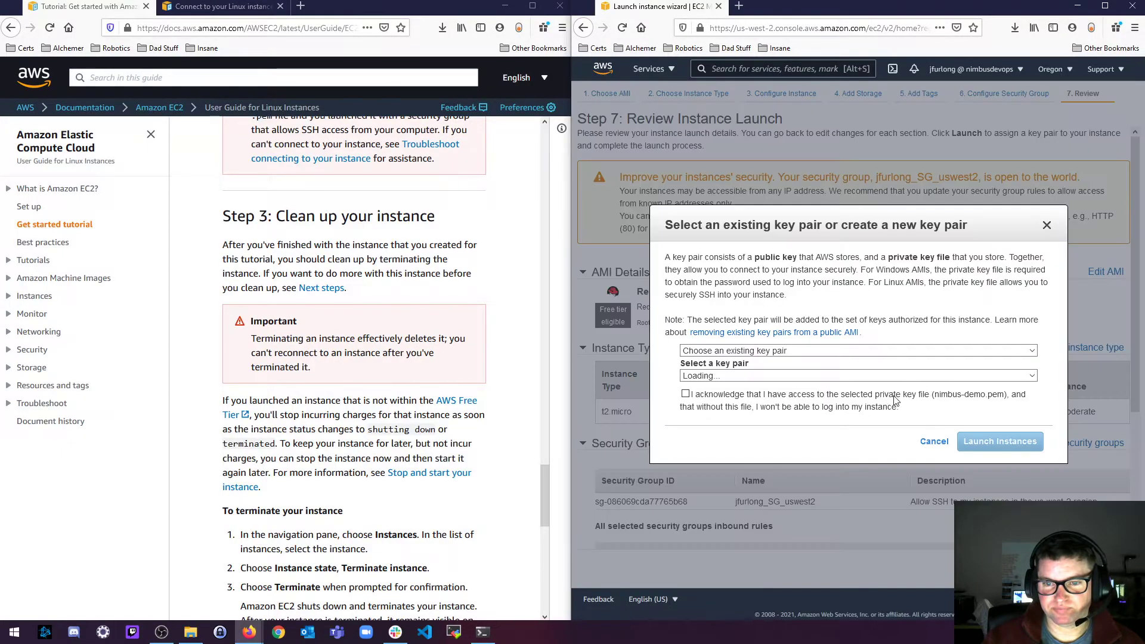
left_click(685, 393)
left_click(1009, 439)
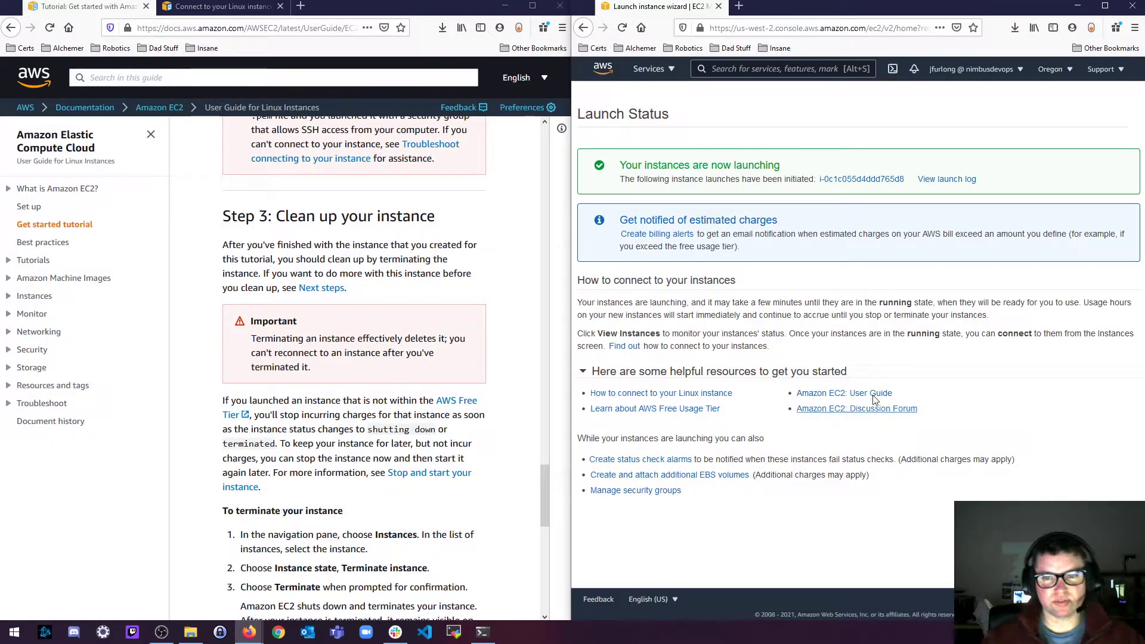
left_click(1106, 571)
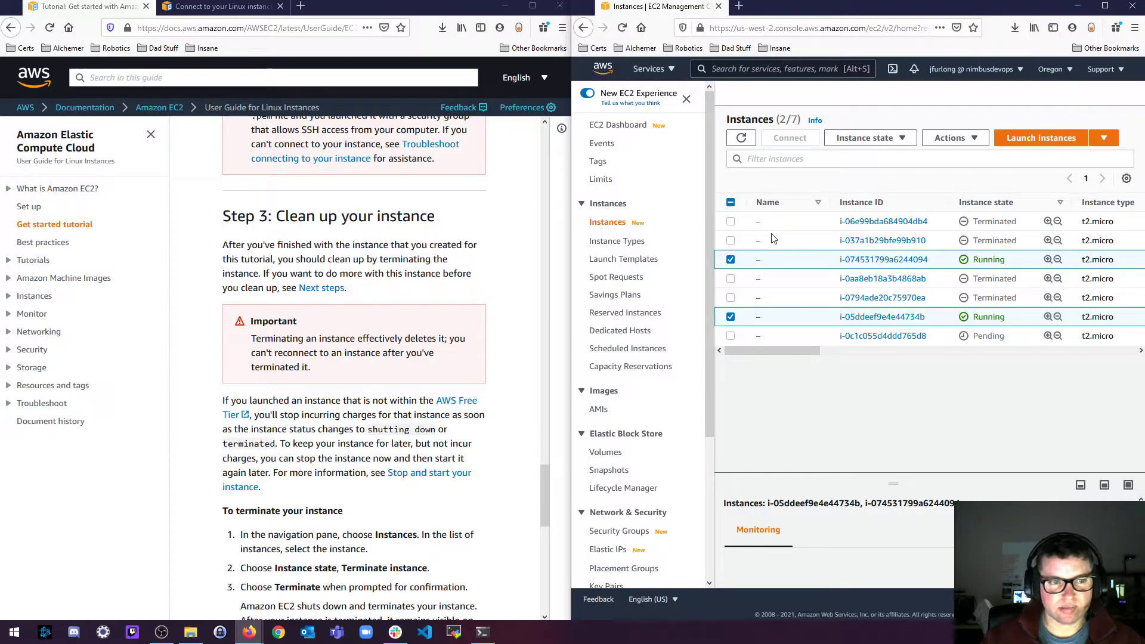
Review the tutorial's Step 1 instructions for launching an instance, and refresh the instances list to check the instance states
scroll(451, 264, "up", 15)
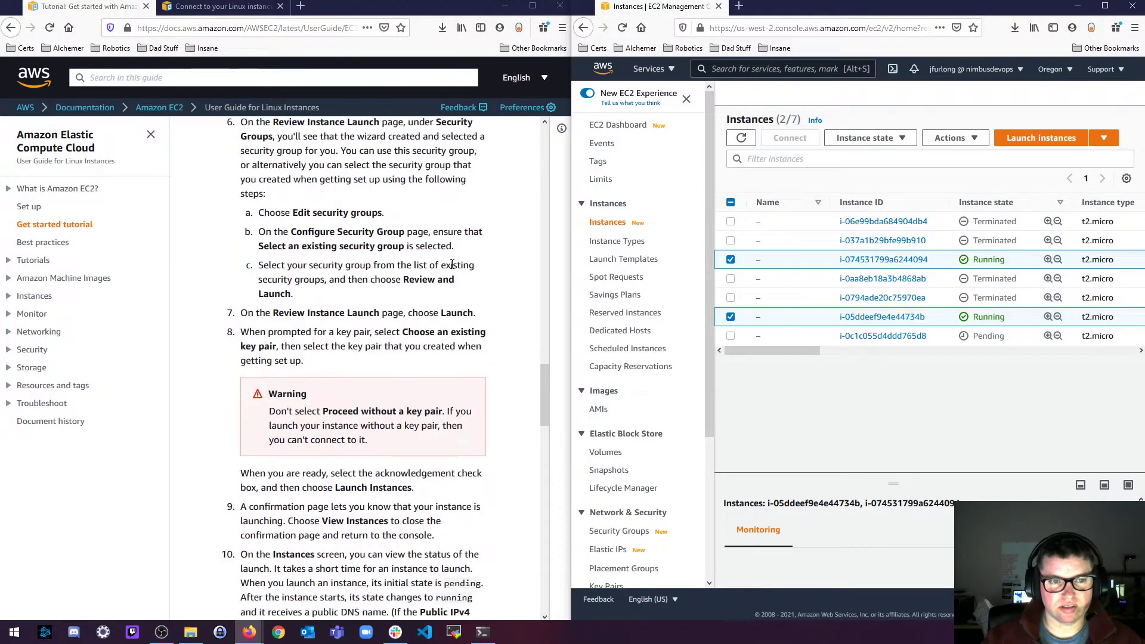
scroll(451, 264, "up", 10)
scroll(448, 269, "down", 7)
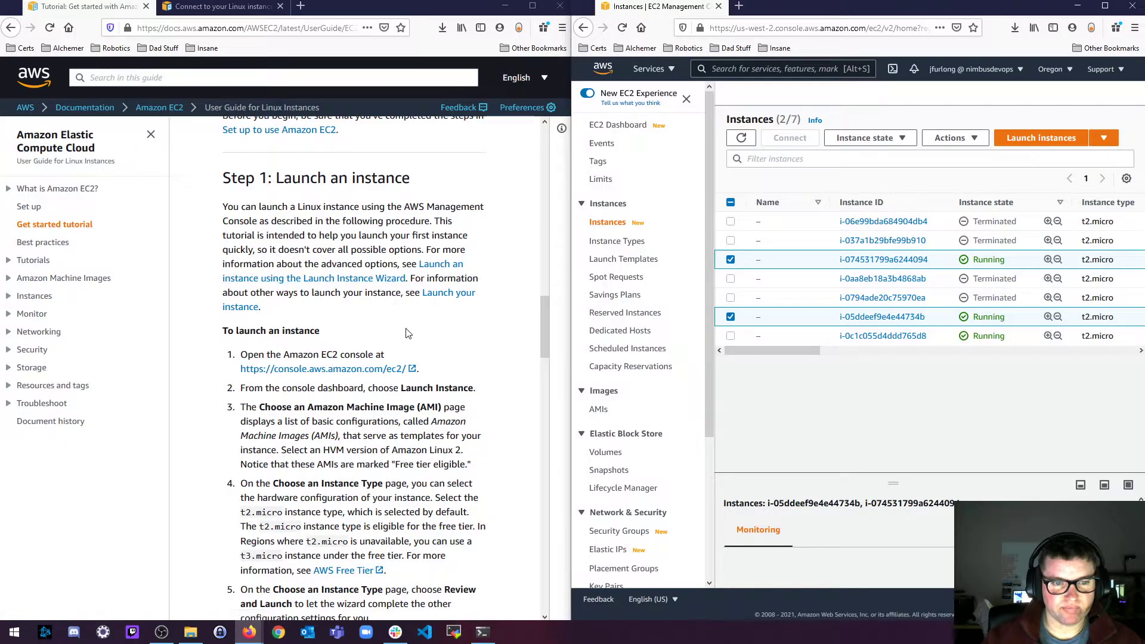
scroll(489, 356, "down", 2)
scroll(488, 356, "down", 2)
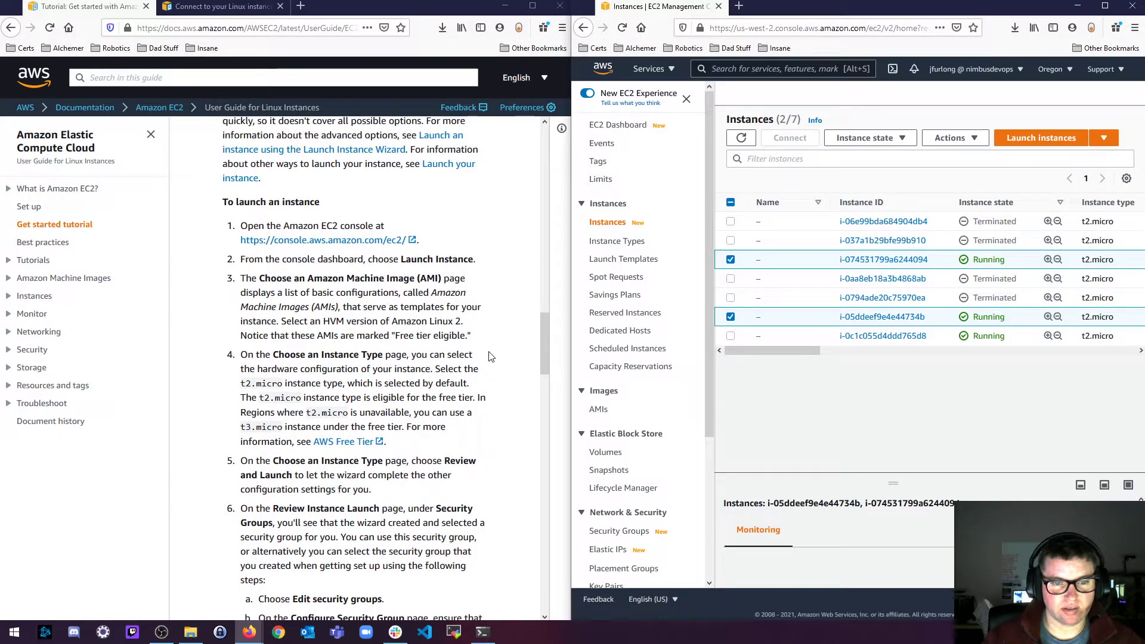
scroll(489, 356, "down", 6)
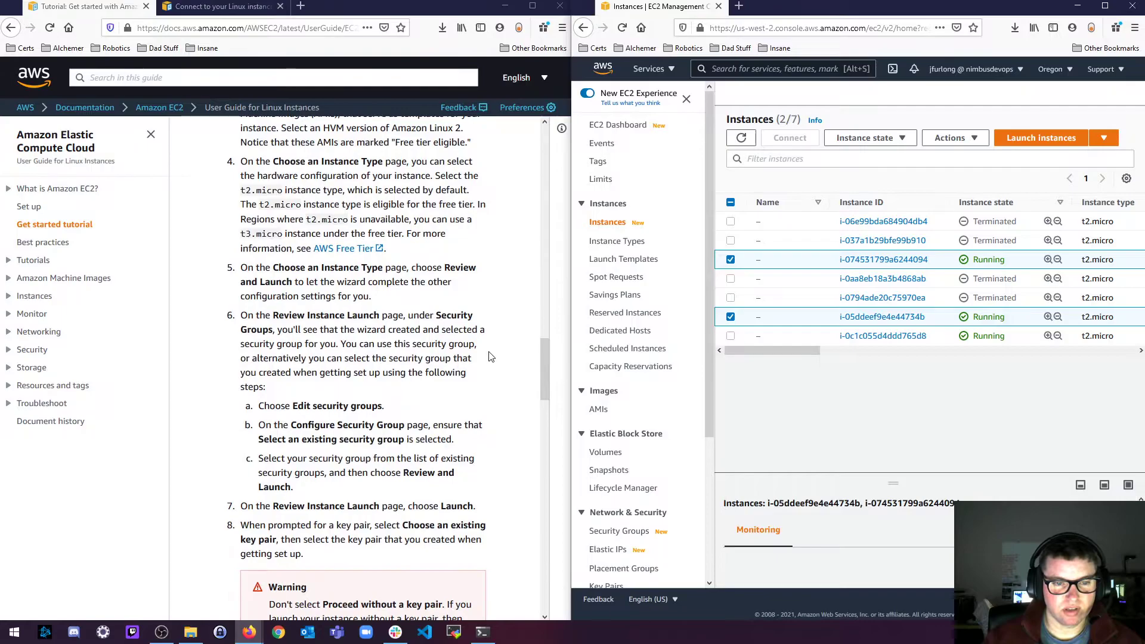
scroll(489, 356, "down", 6)
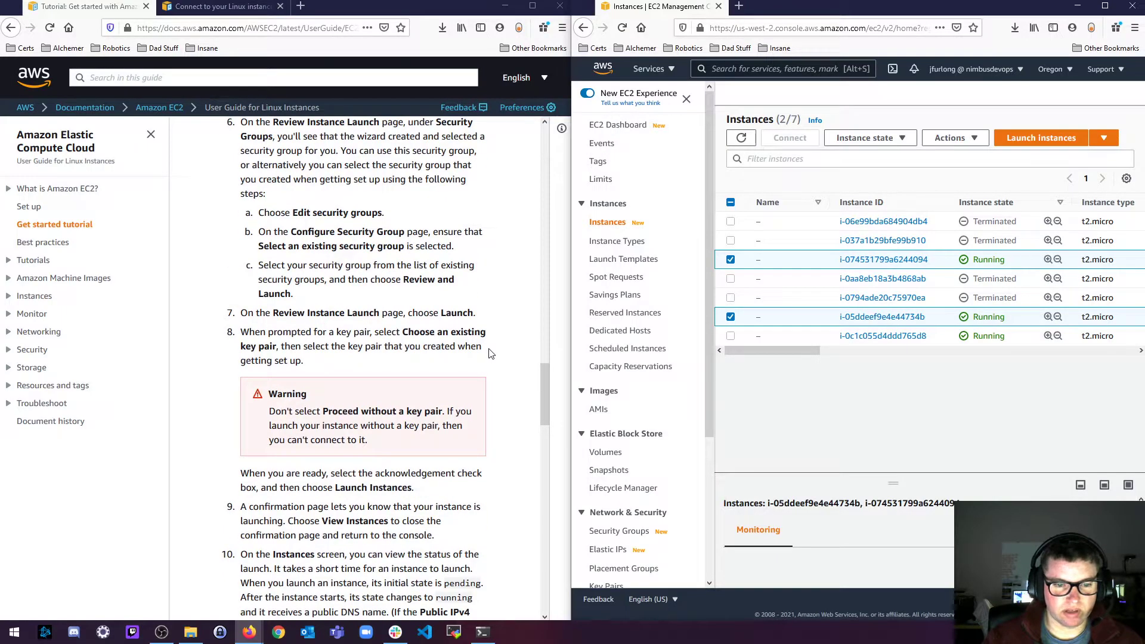
scroll(488, 353, "down", 4)
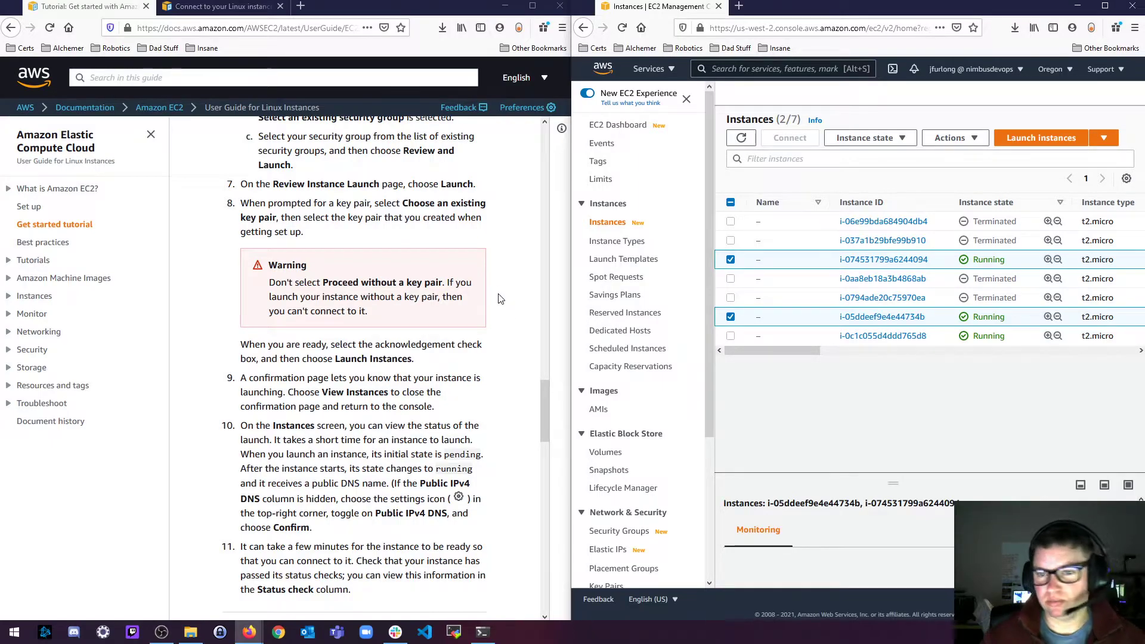
left_click(741, 138)
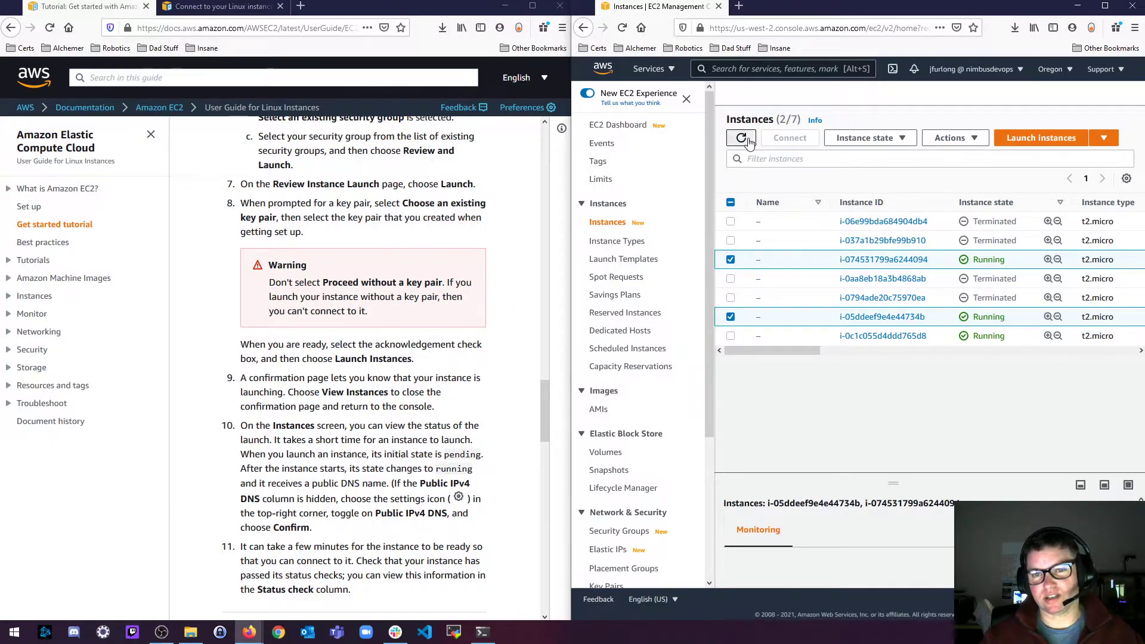
Select only the remaining running instance in the instances list and terminate it, confirming the termination
left_click(730, 241)
left_click(730, 297)
left_click(730, 317)
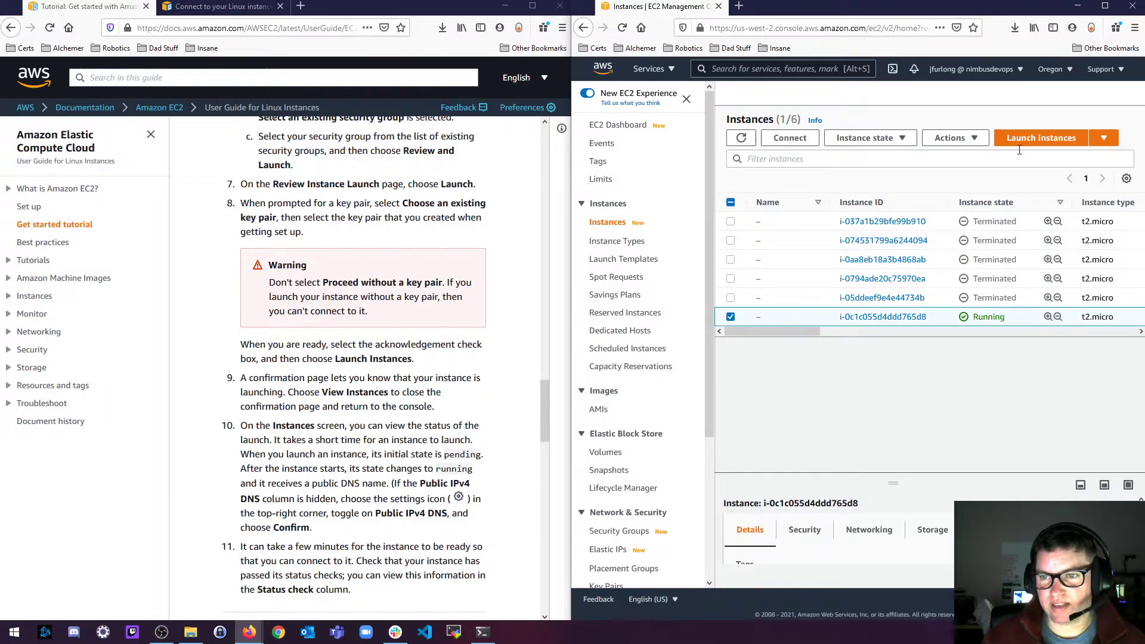
left_click(869, 138)
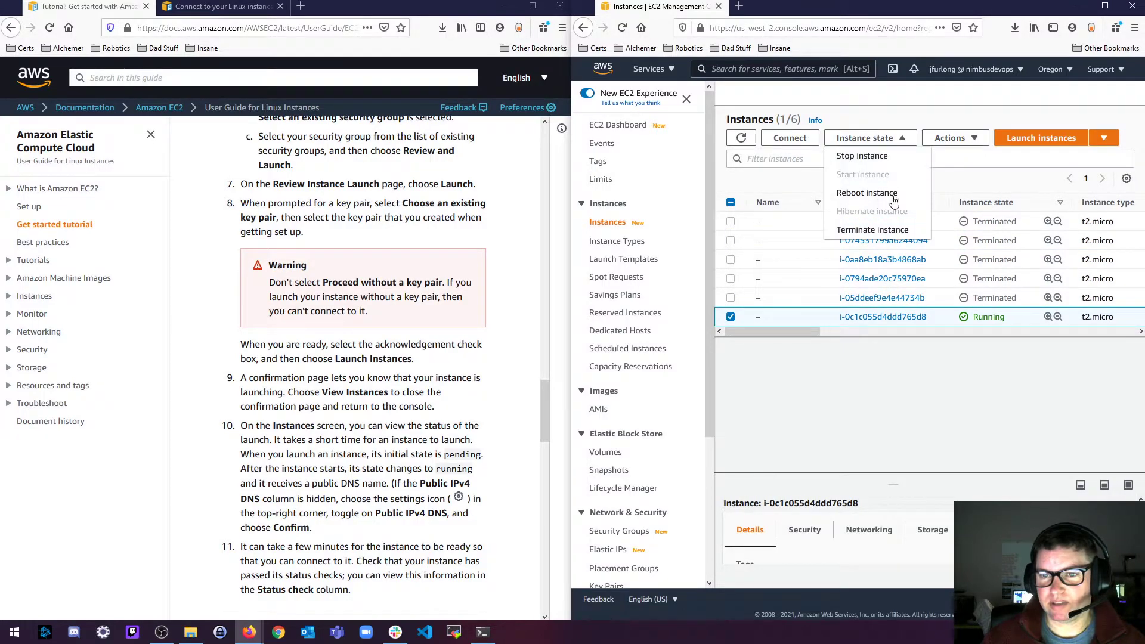
left_click(881, 230)
left_click(1055, 396)
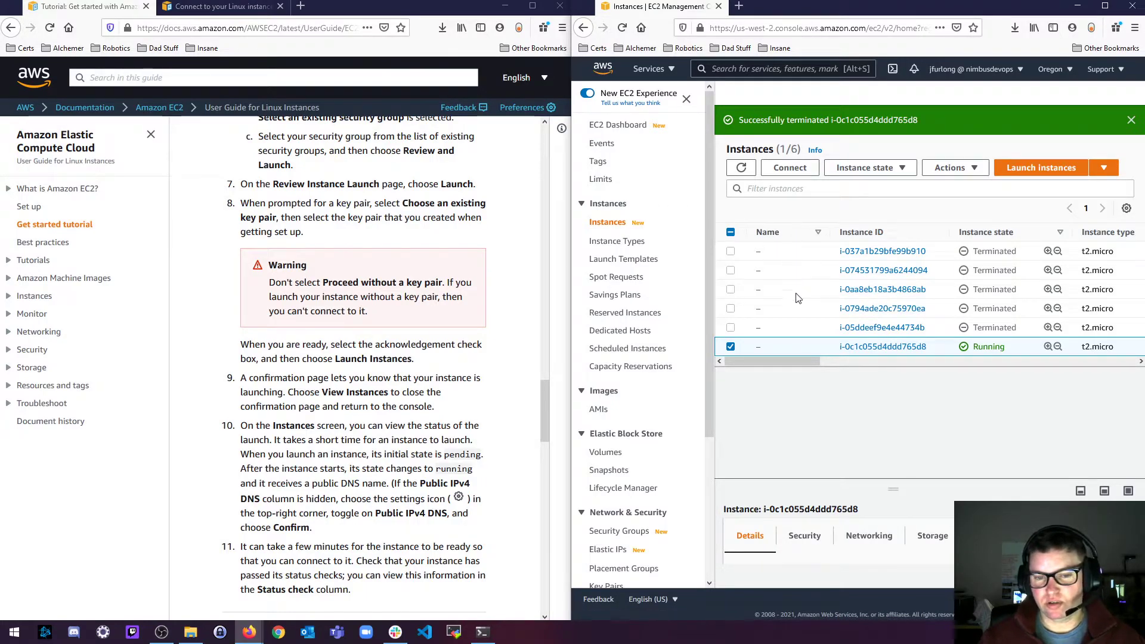
Show the Elastic Block Store volumes and refresh the list to check whether the terminated instance's volume is still there
left_click(605, 453)
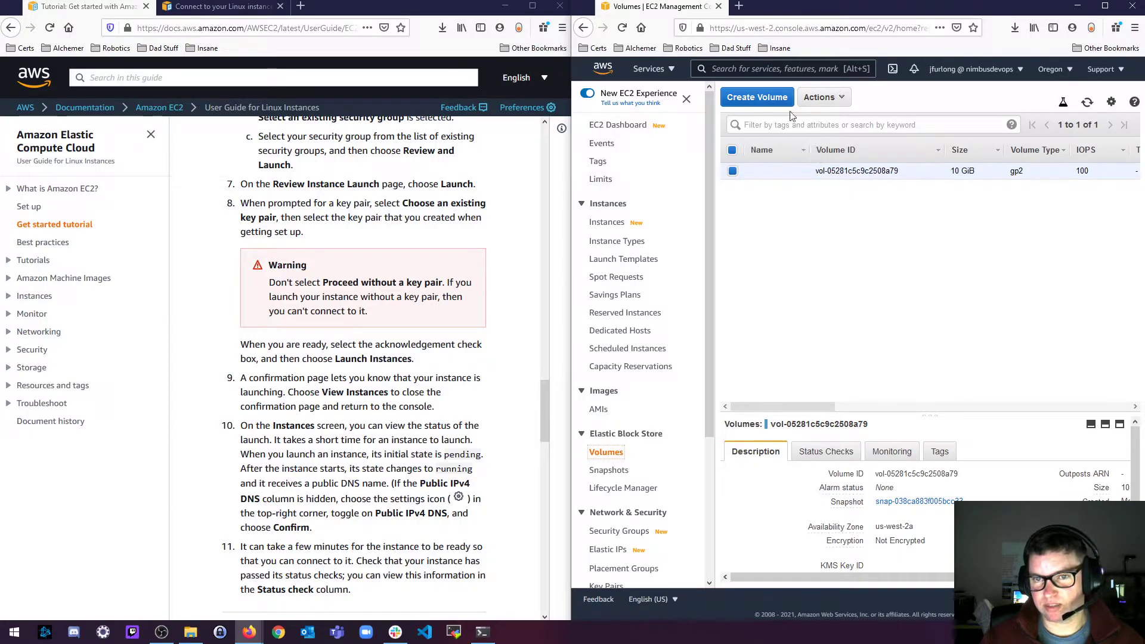
left_click(1086, 102)
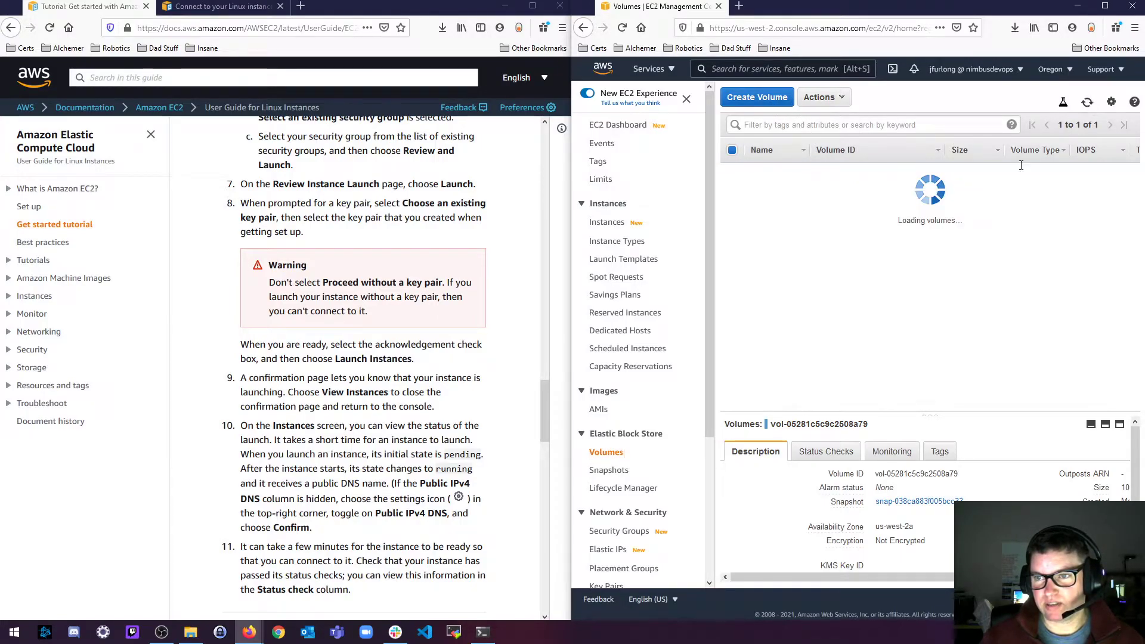
left_click(1087, 107)
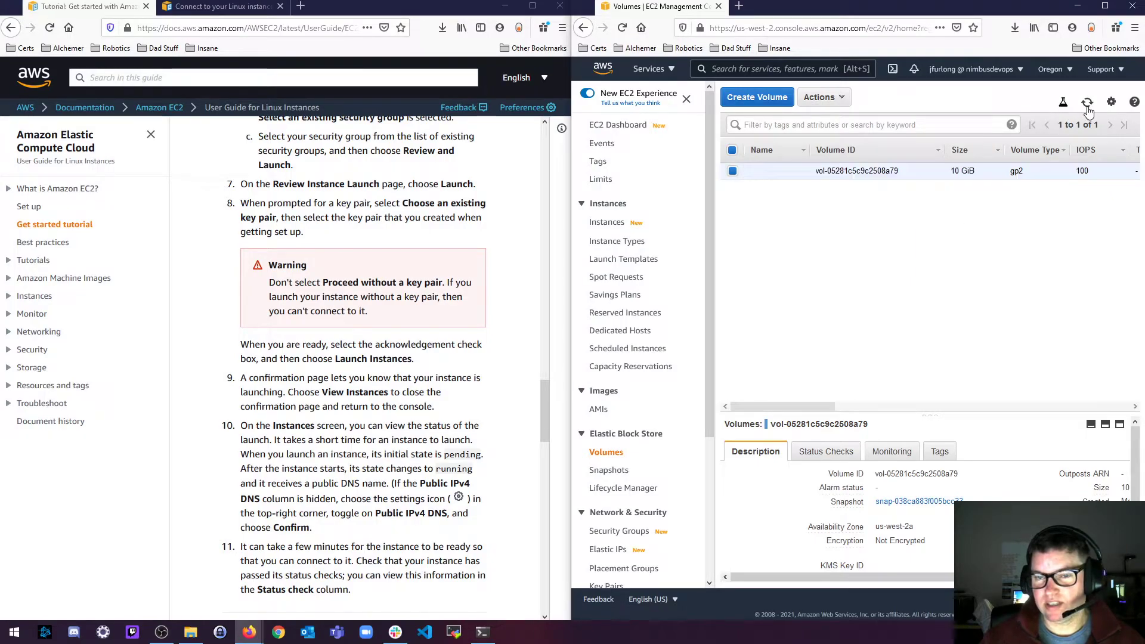
left_click(1087, 104)
left_click(1087, 105)
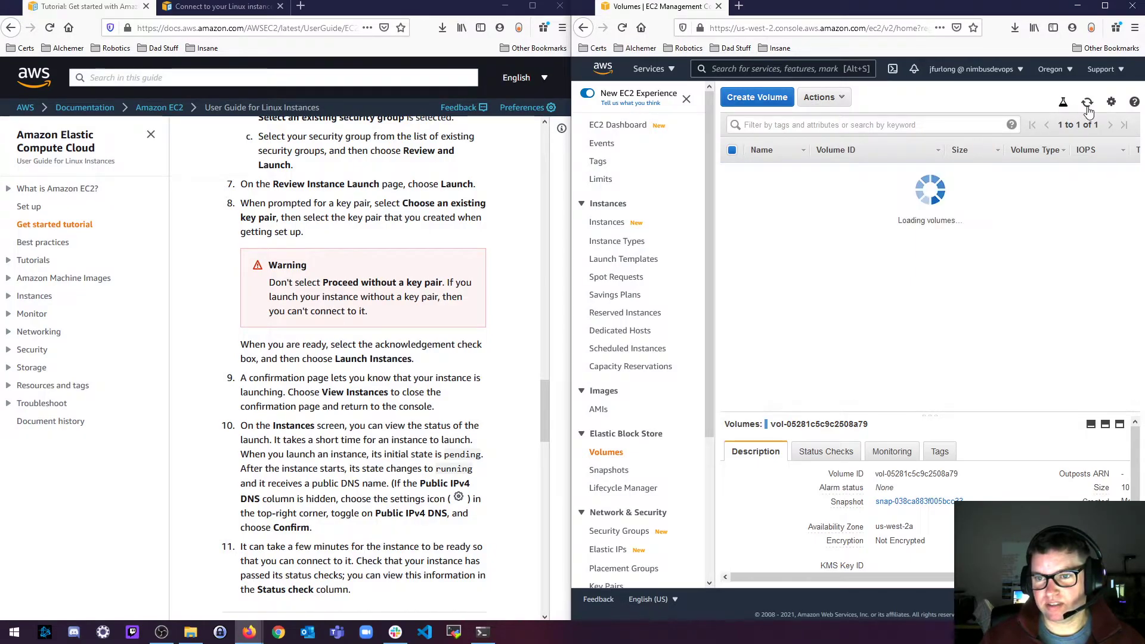
left_click(1085, 106)
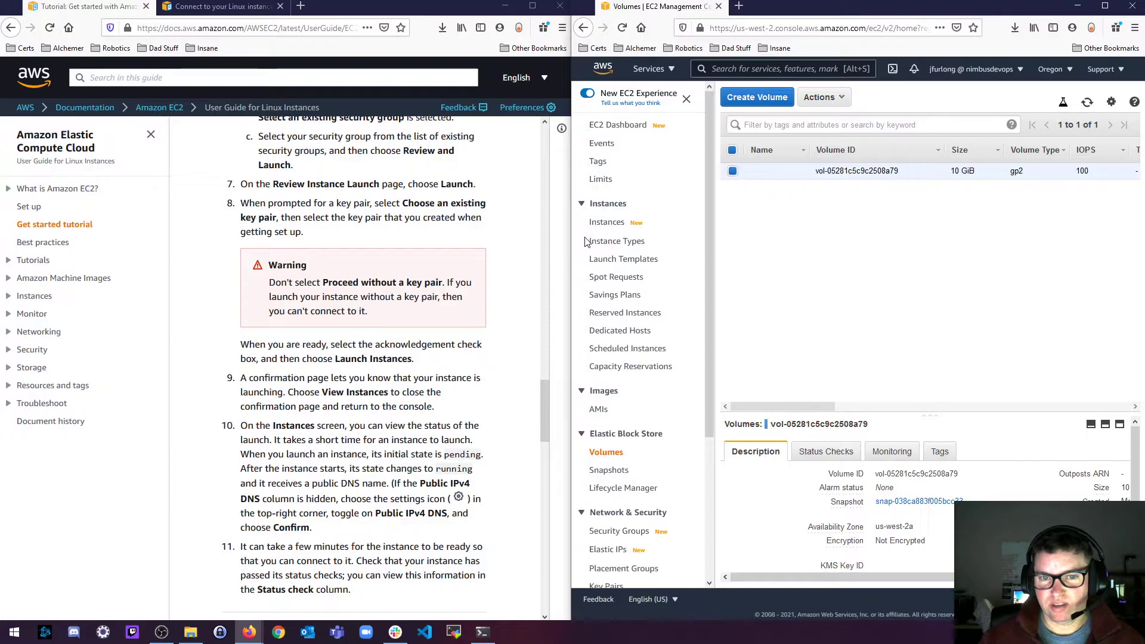
Refresh the instances list to check the termination's progress, and recheck the Elastic Block Store volumes
left_click(617, 222)
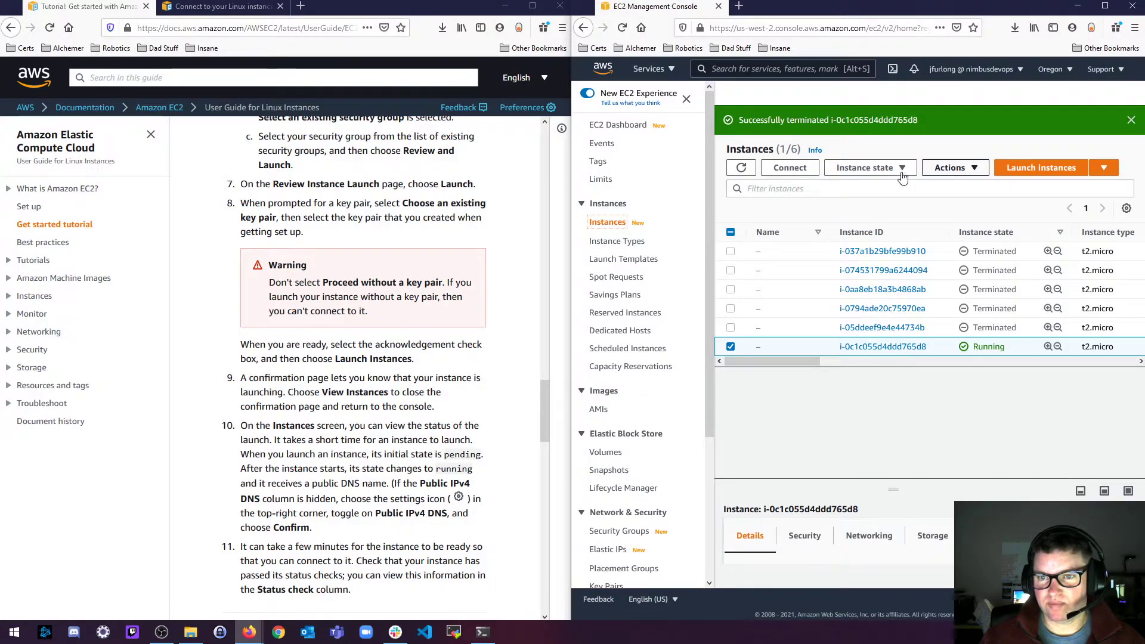
left_click(745, 171)
left_click(741, 167)
left_click(741, 168)
left_click(741, 168)
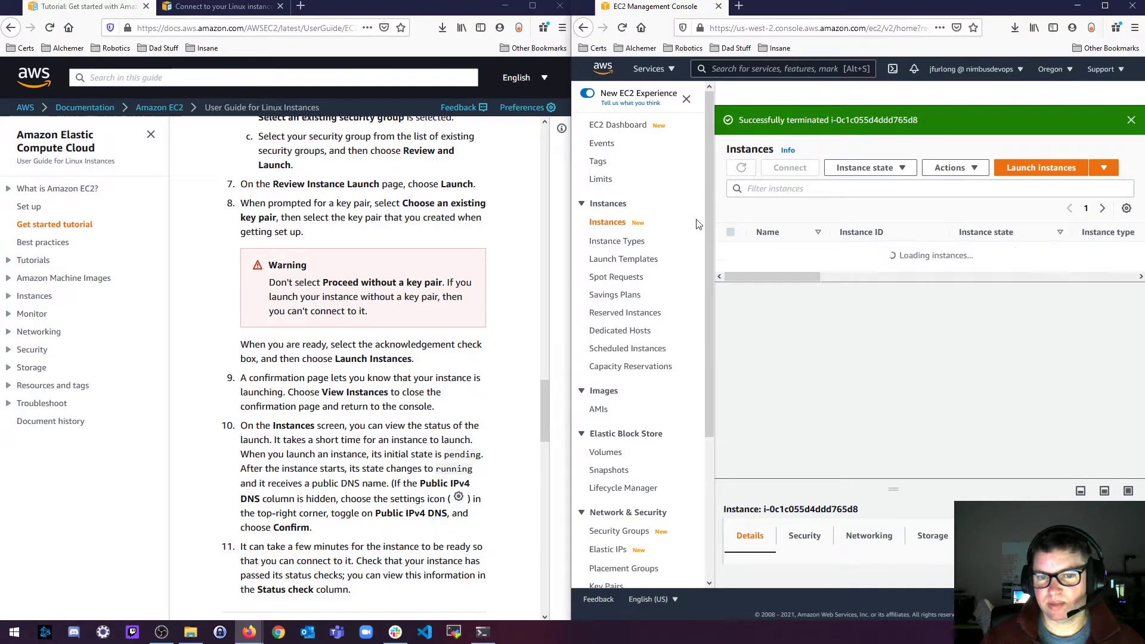
left_click(605, 451)
left_click(765, 173)
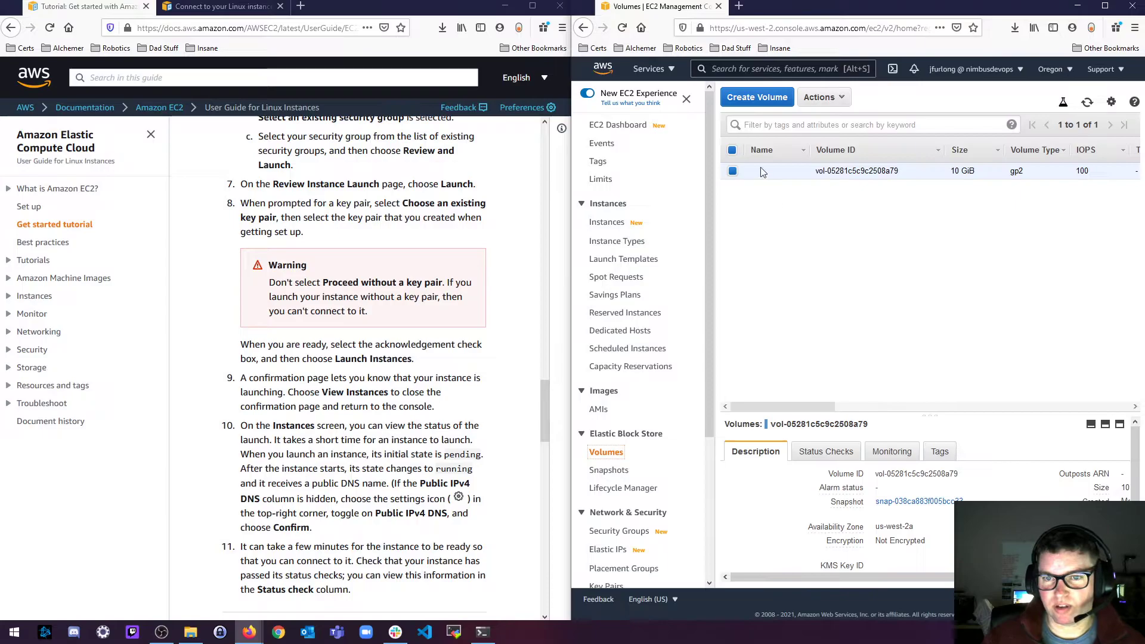
left_click(1087, 106)
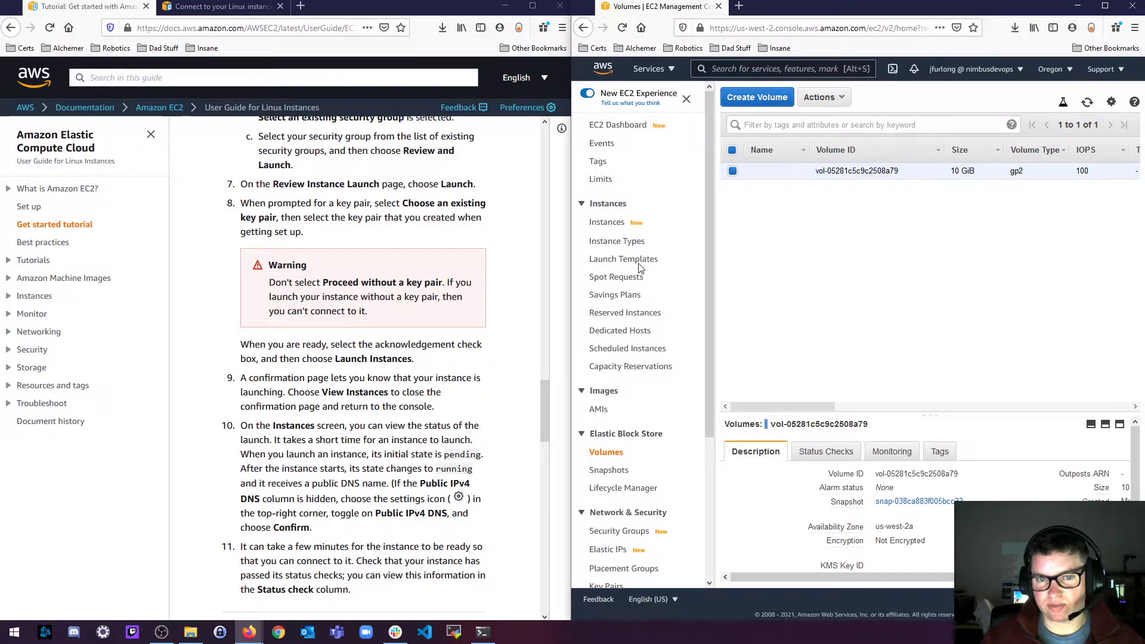
Refresh the instances list until termination completes, check the Elastic Block Store volumes once more, and return to the instances list
left_click(617, 229)
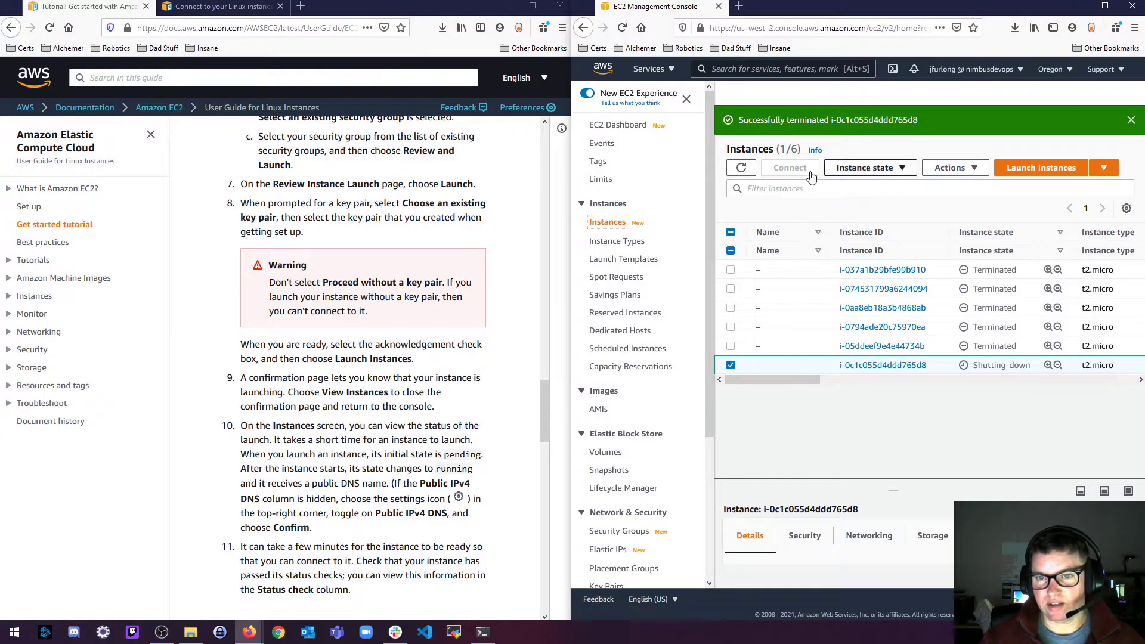
left_click(733, 169)
left_click(740, 168)
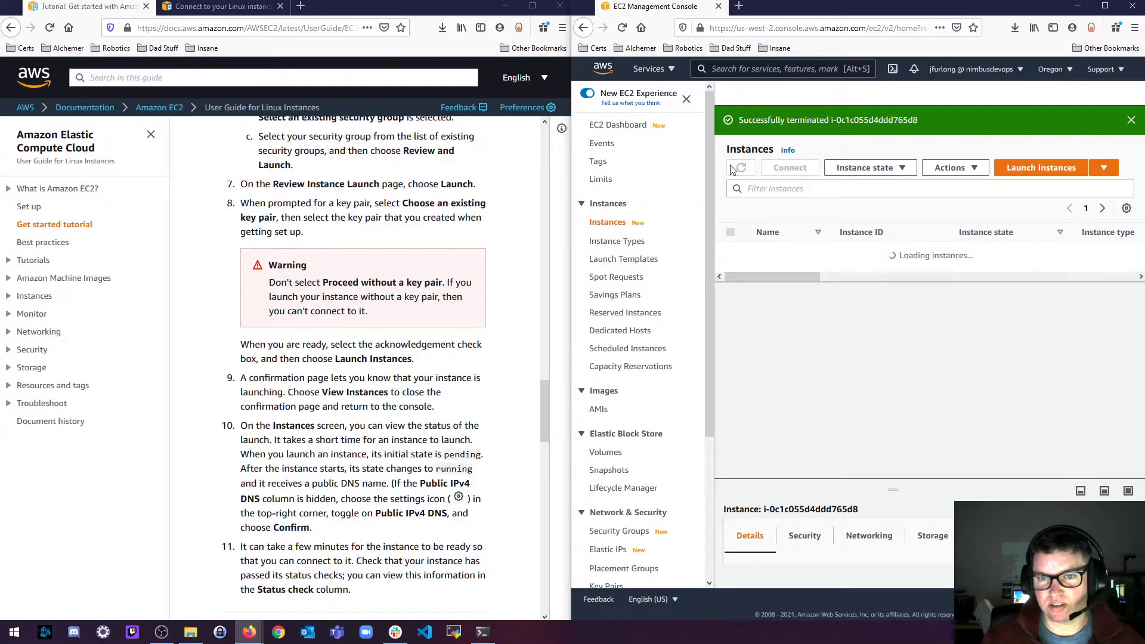
left_click(742, 169)
left_click(742, 169)
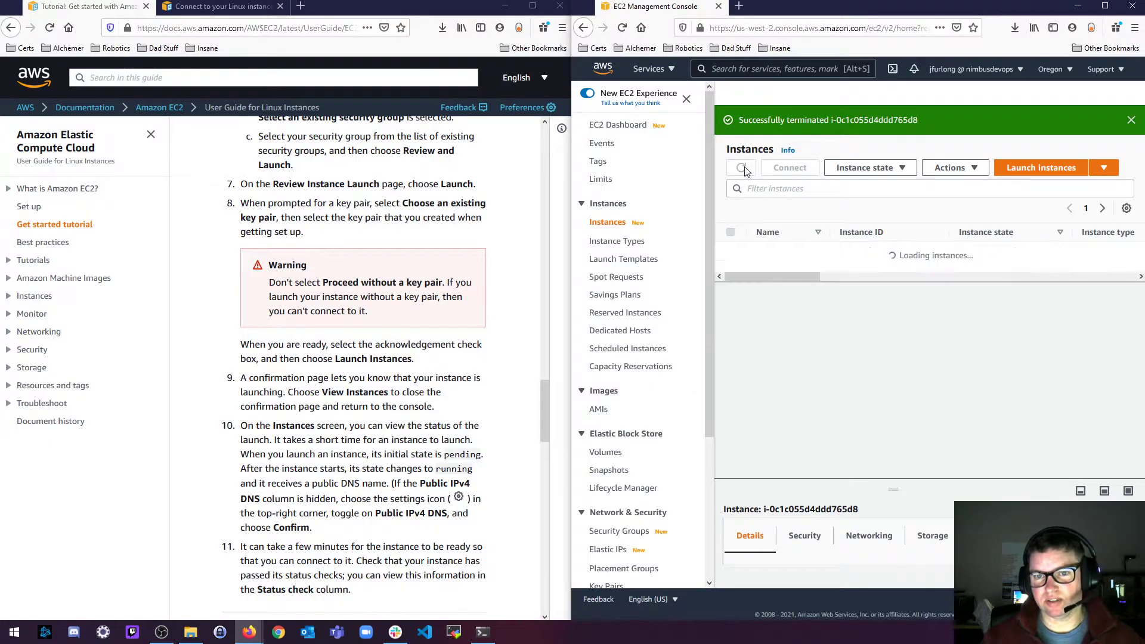
left_click(742, 169)
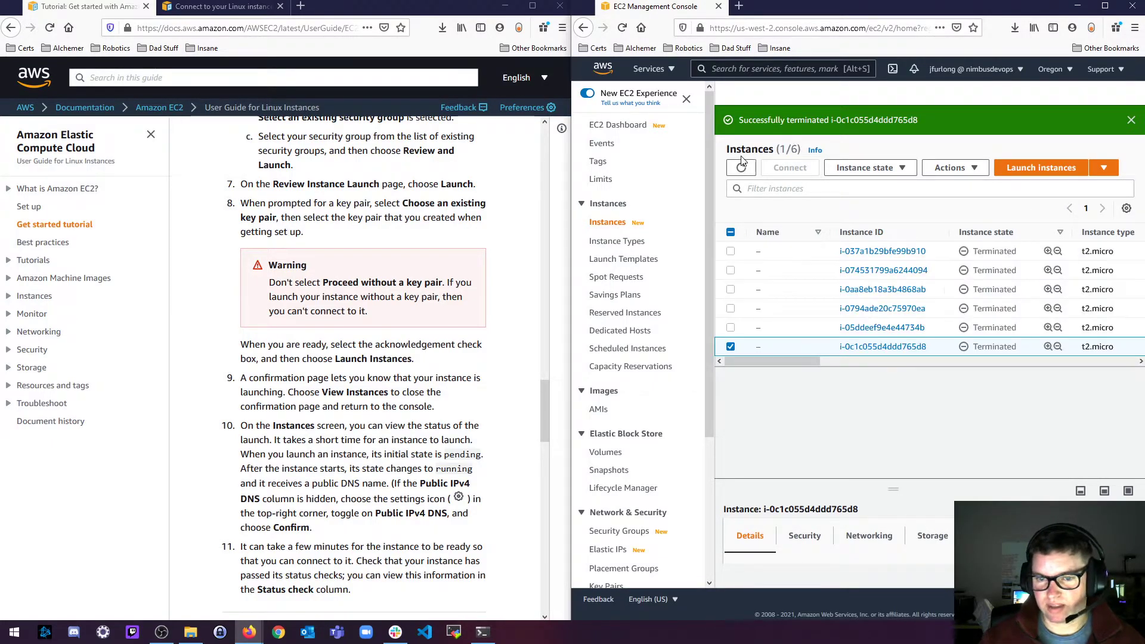
left_click(607, 452)
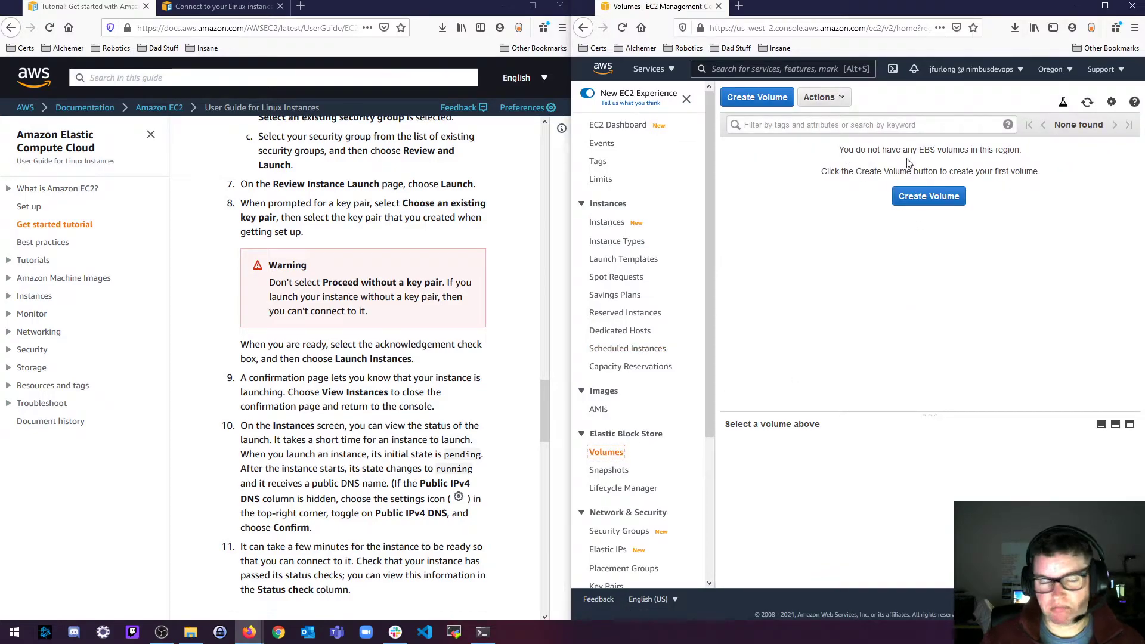
left_click(607, 222)
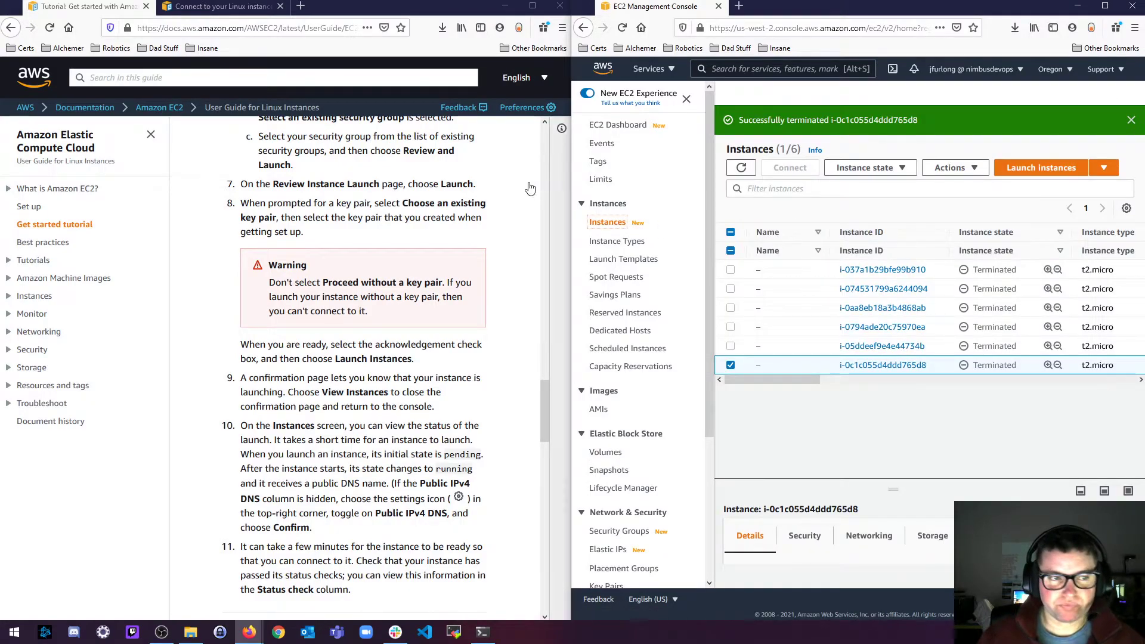
Go back to the Amazon EC2 documentation overview and open the User Guide for Windows Instances
scroll(249, 145, "down", 1)
scroll(249, 144, "up", 6)
left_click(249, 145)
left_click(160, 107)
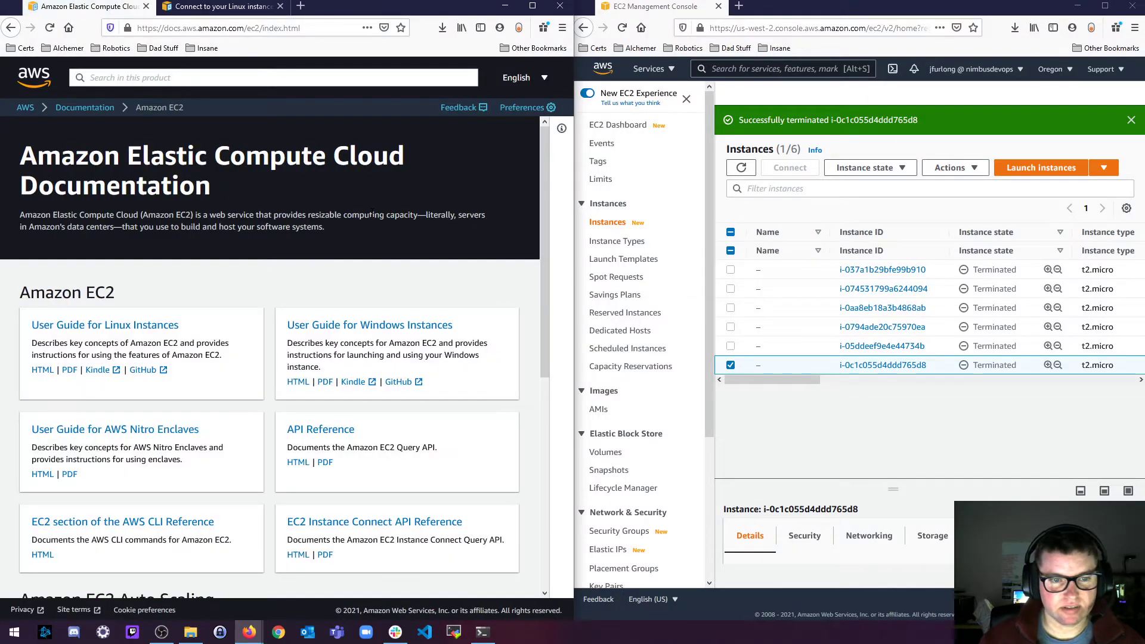
left_click(360, 325)
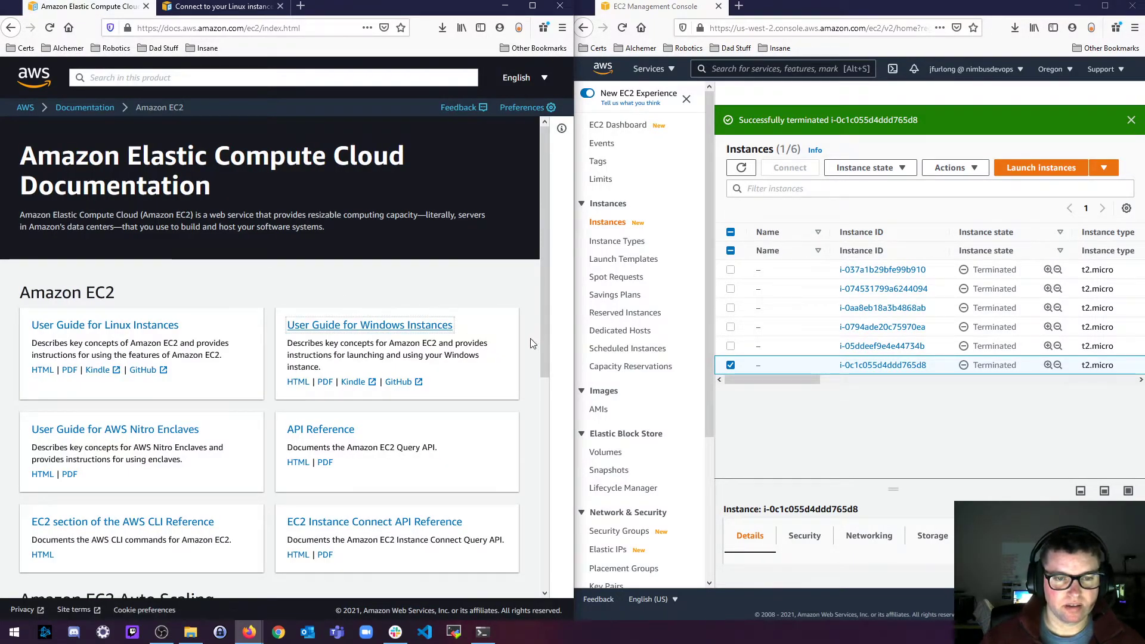
left_click(412, 328)
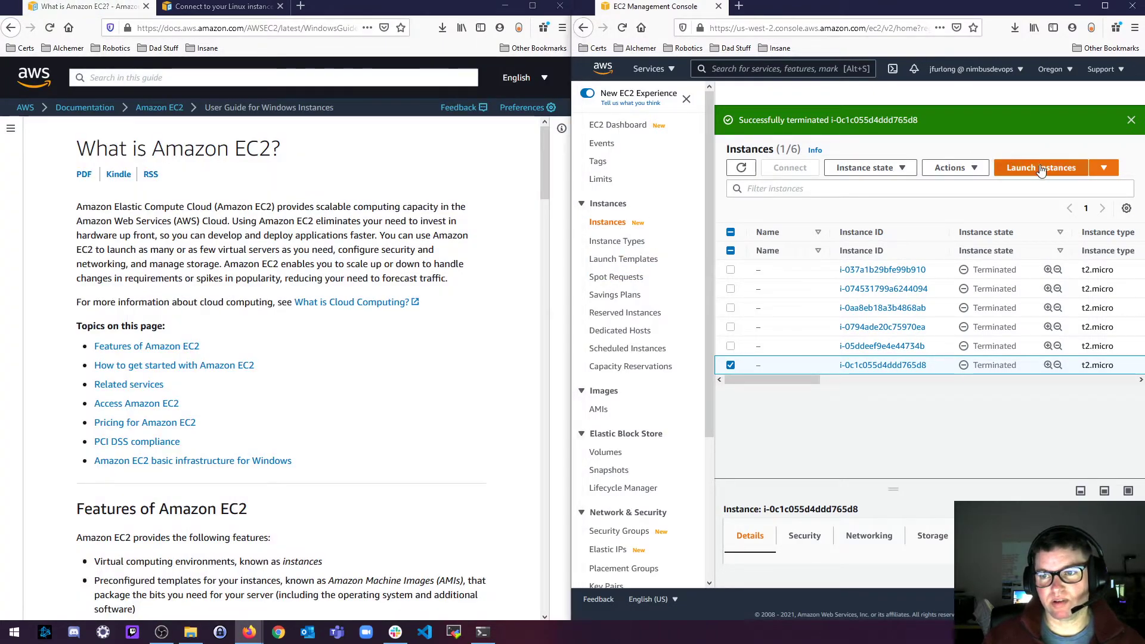
Set up a new instance launch with the Microsoft Windows Server 2019 Base AMI and t2.micro type, up to the launch review
left_click(1040, 168)
left_click(670, 173)
type("windows")
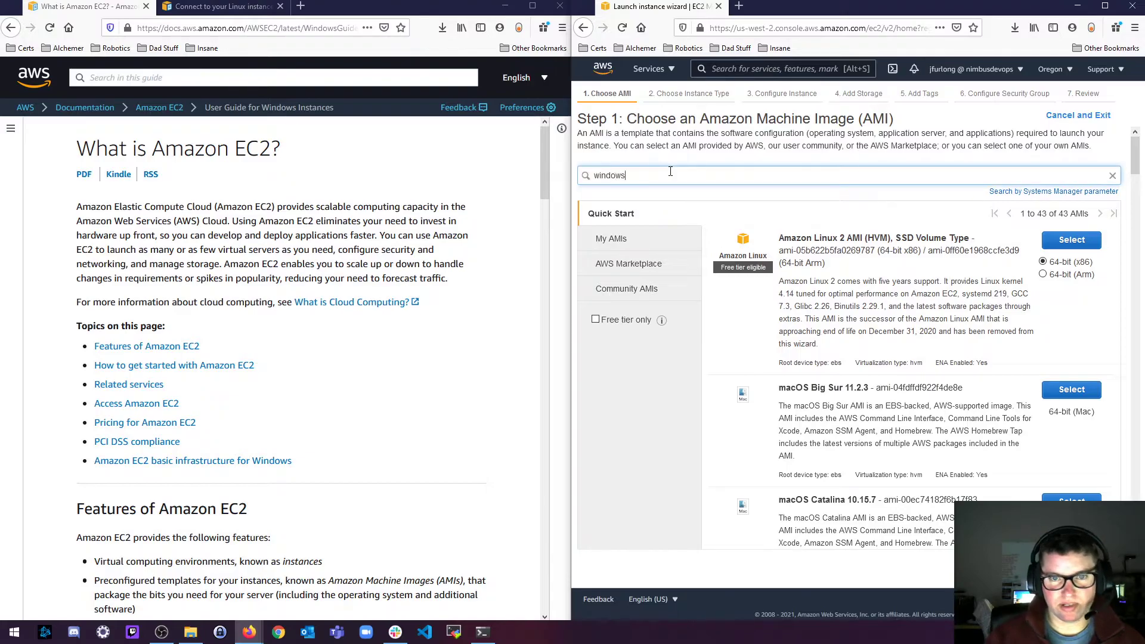
key("Return")
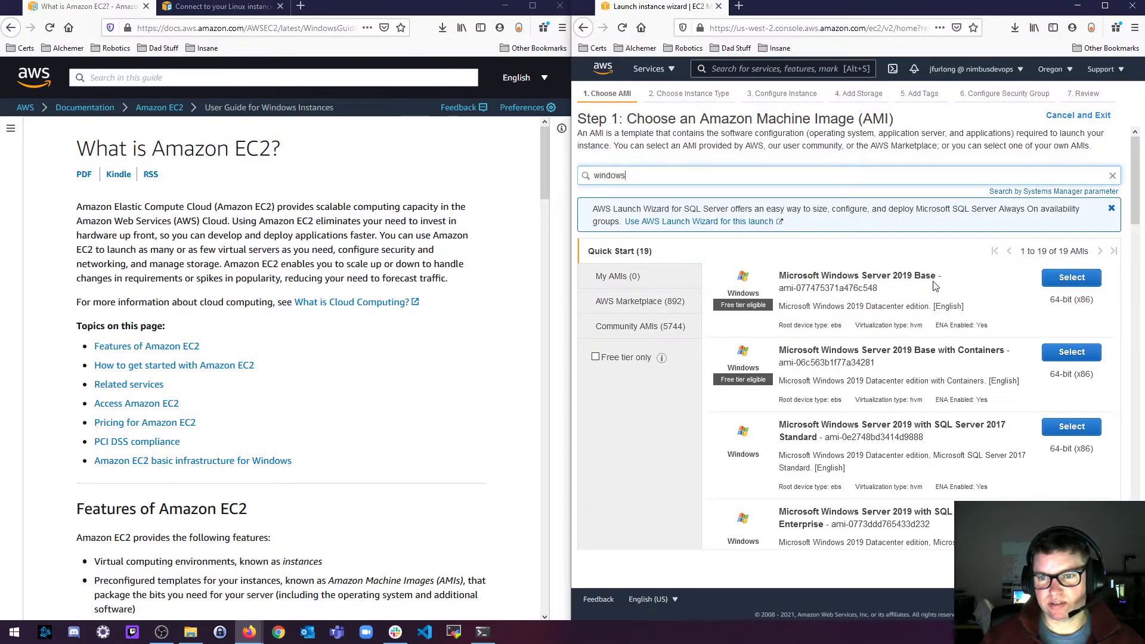
left_click(1071, 281)
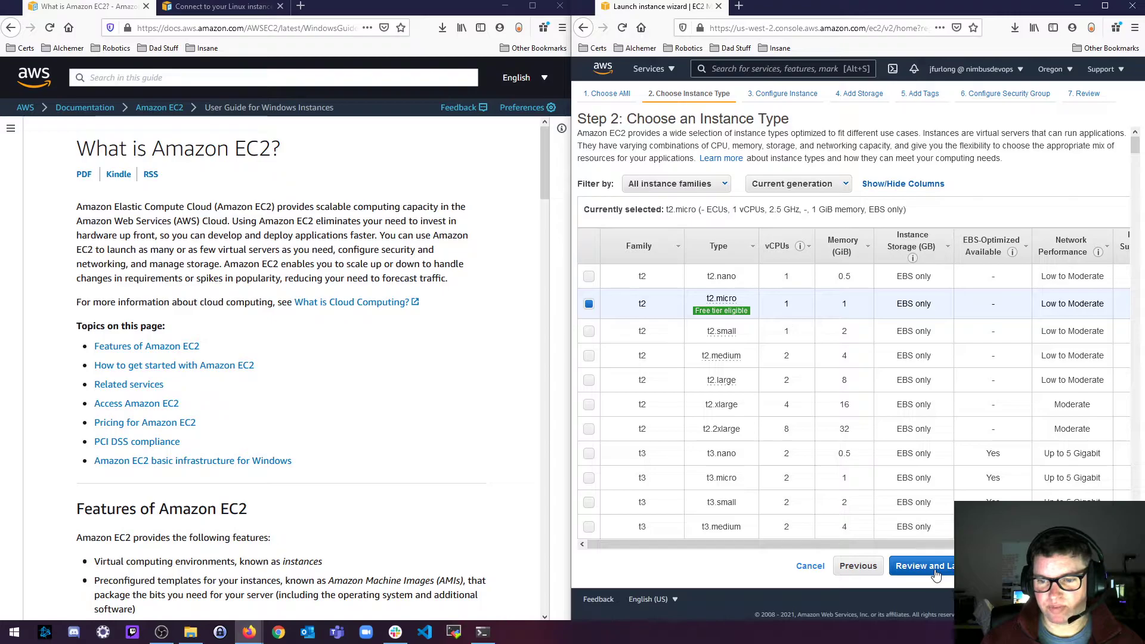
left_click(924, 567)
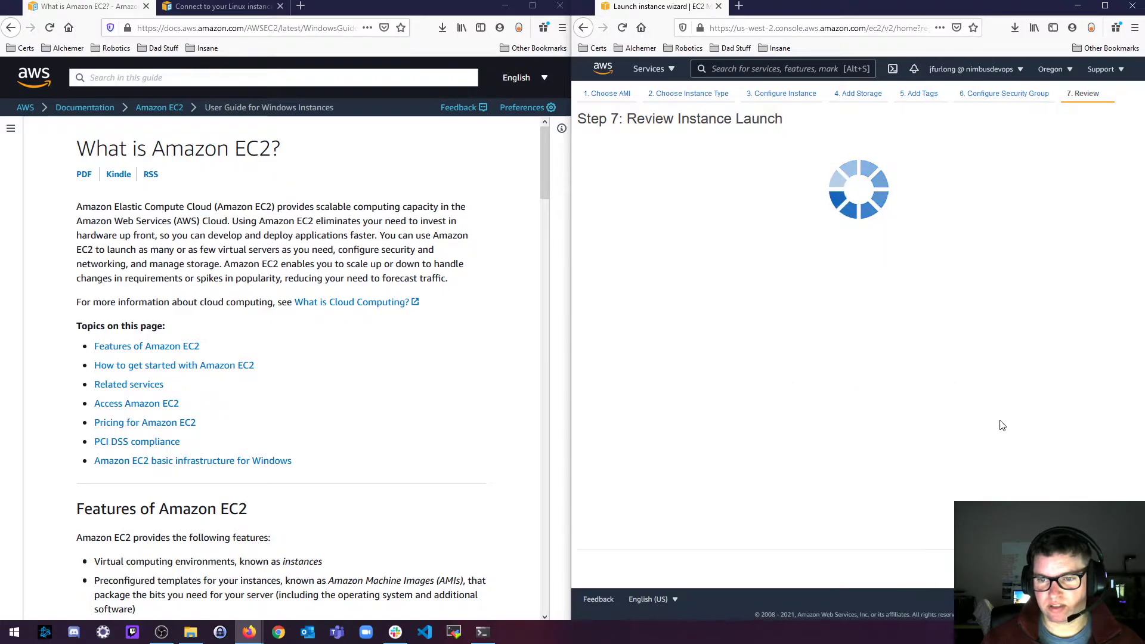
Assign the existing security group that allows SSH in us-west-2 to the Windows instance, and continue past the port warning to the review
left_click(1097, 439)
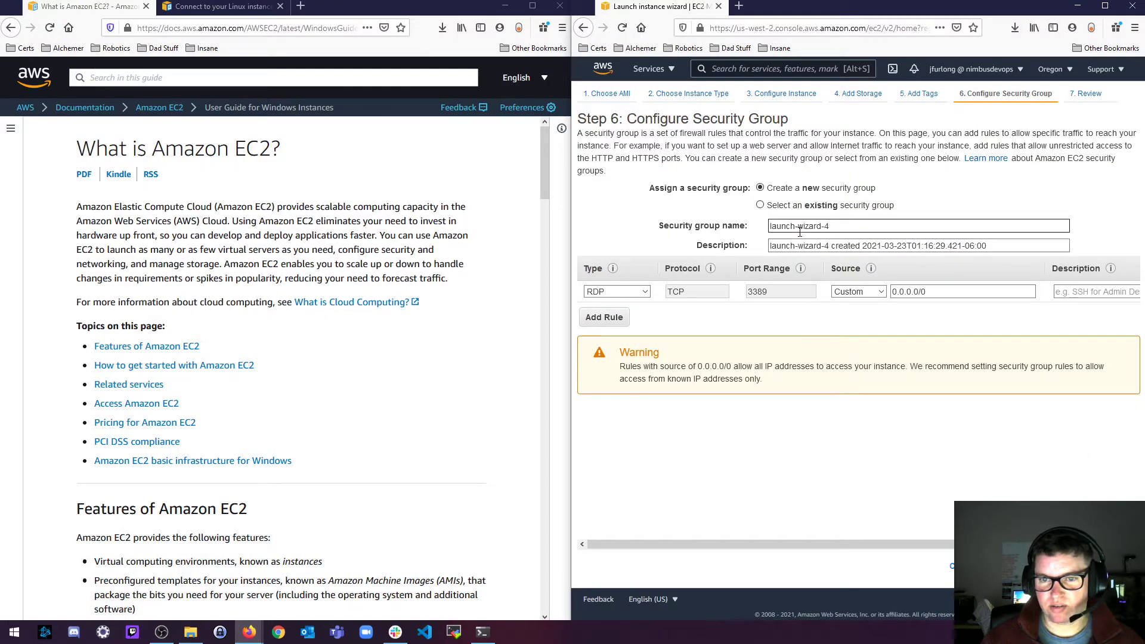
left_click(760, 206)
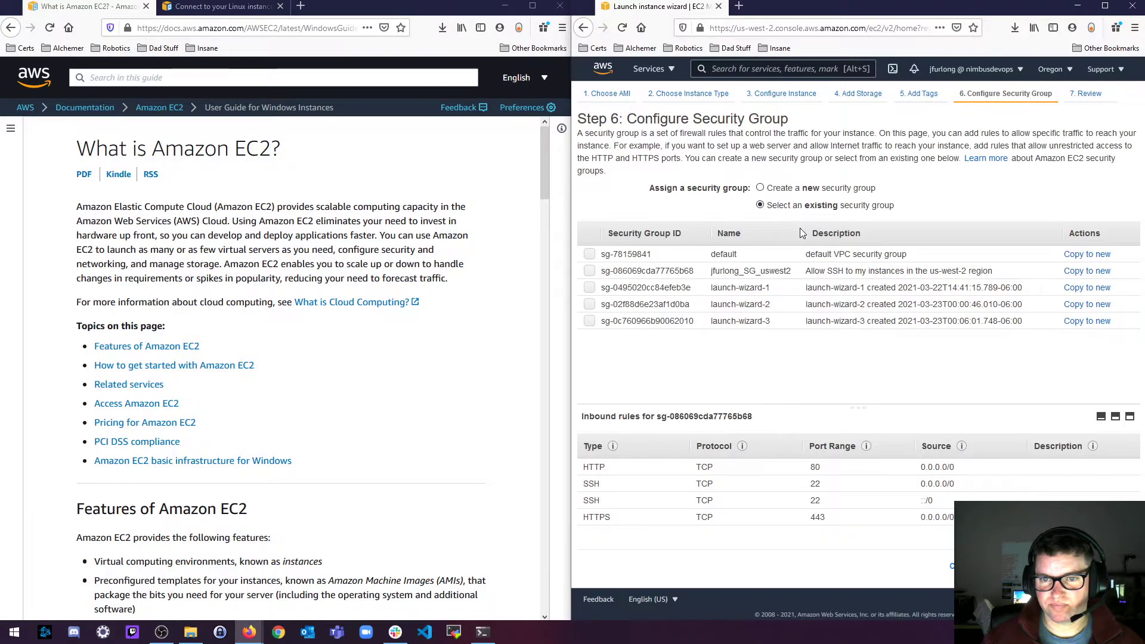
left_click(590, 272)
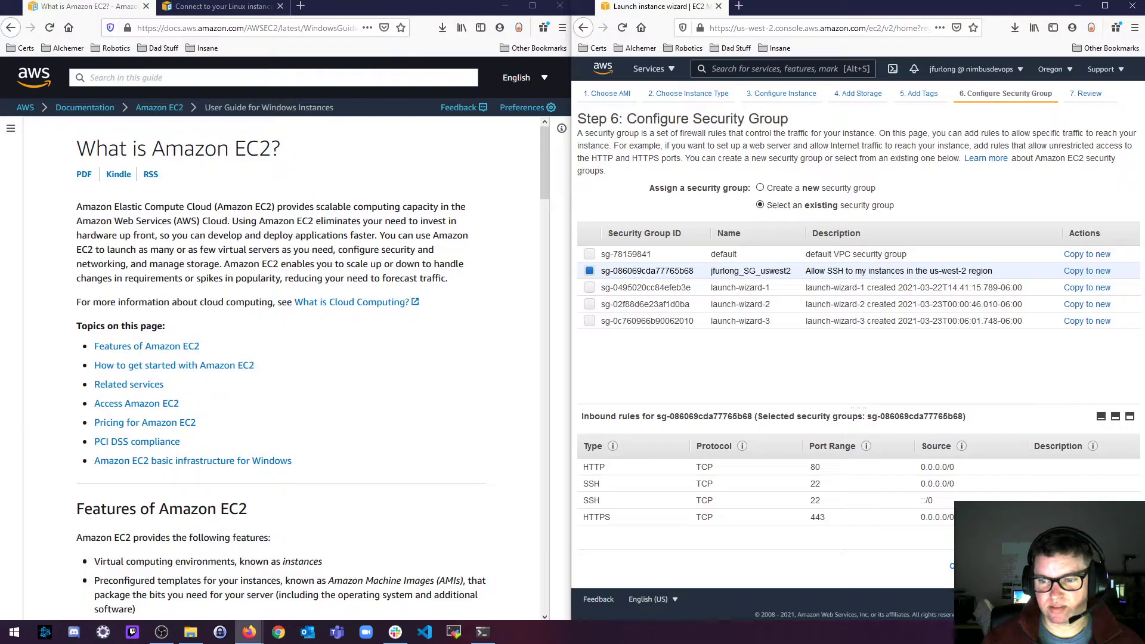
left_click(1088, 565)
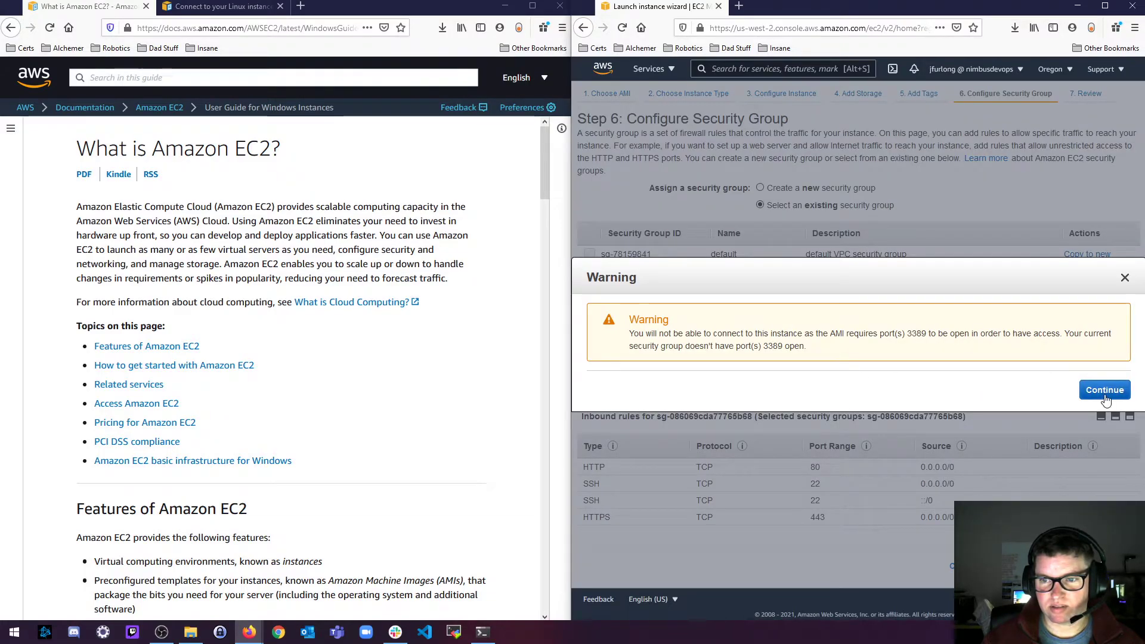
left_click_drag(905, 331, 952, 332)
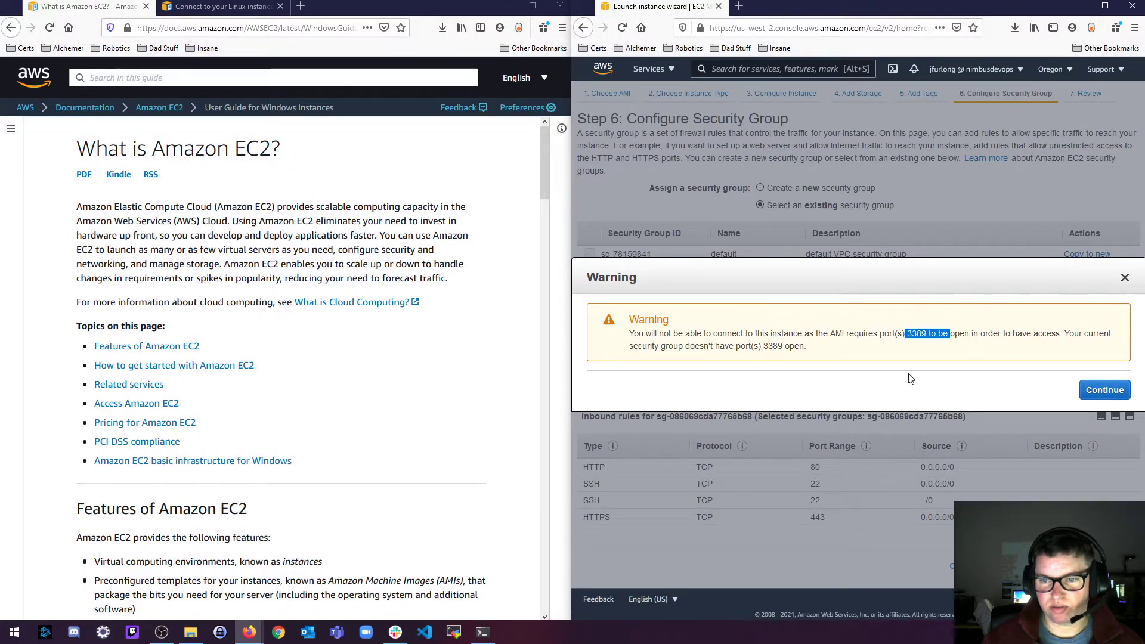
left_click(1103, 389)
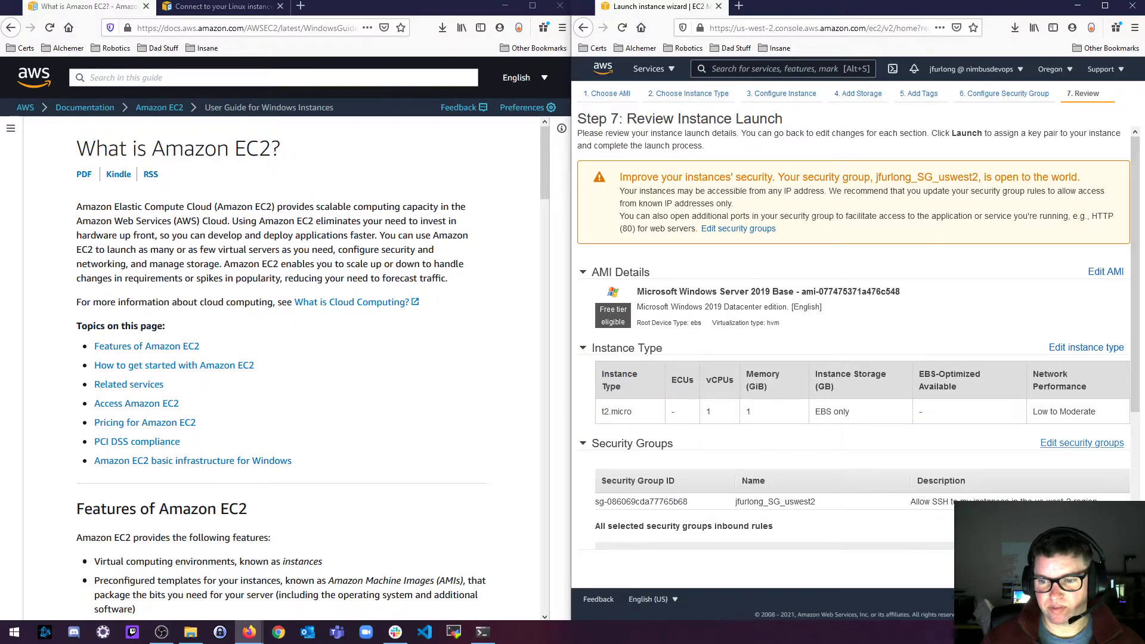
Launch the Windows instance with the existing nimbus-demo key pair, acknowledging private key access, and view the instances list
left_click(1110, 568)
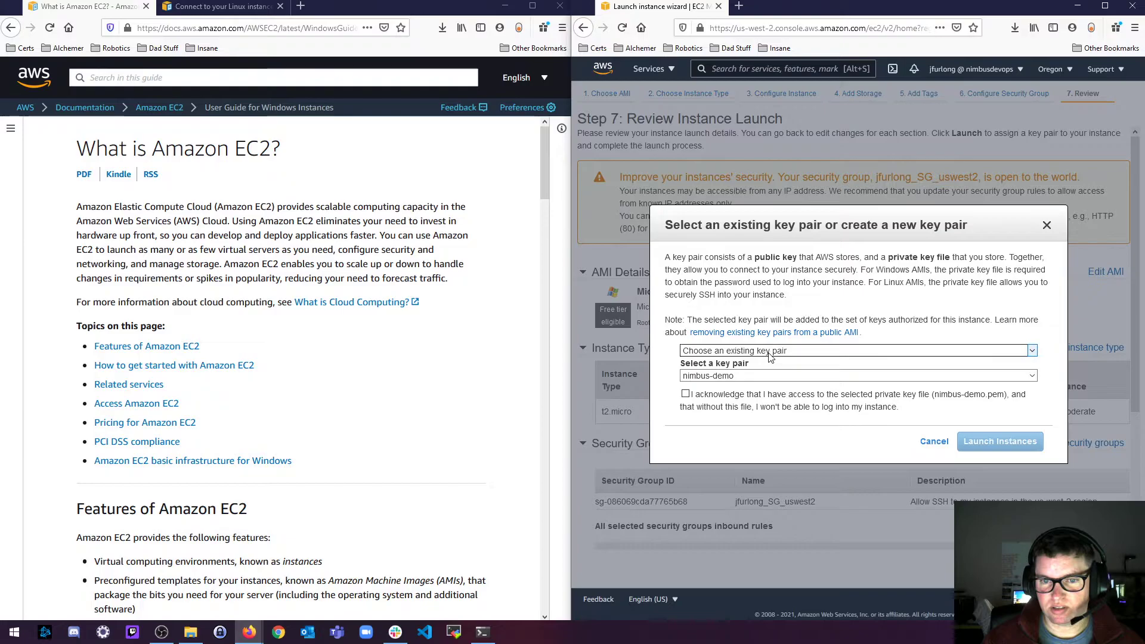
left_click(836, 403)
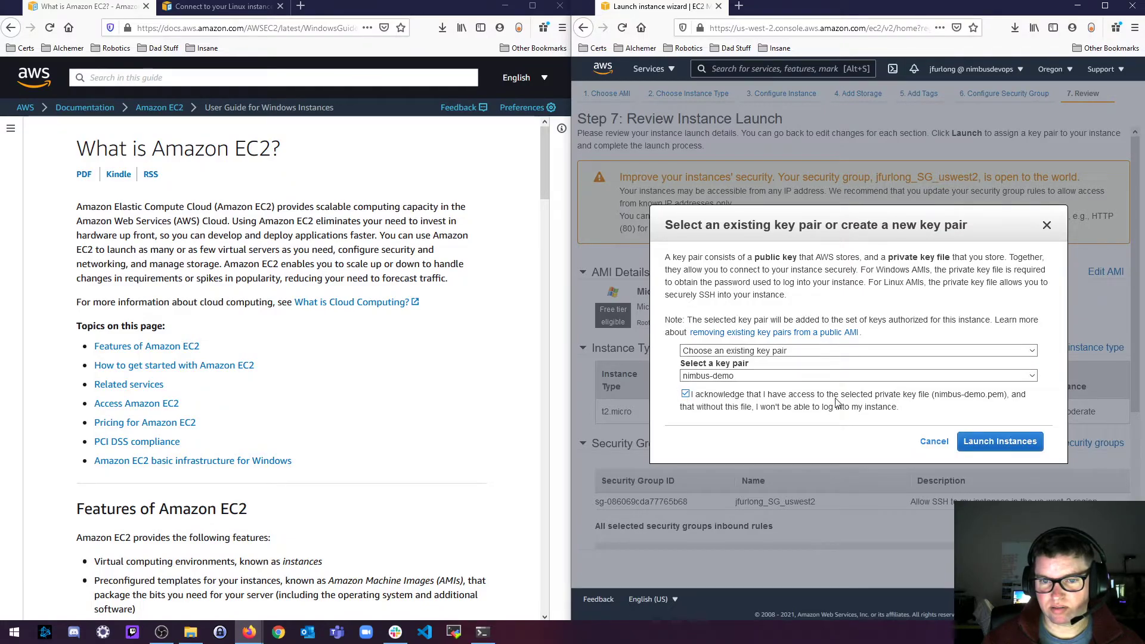
left_click(996, 441)
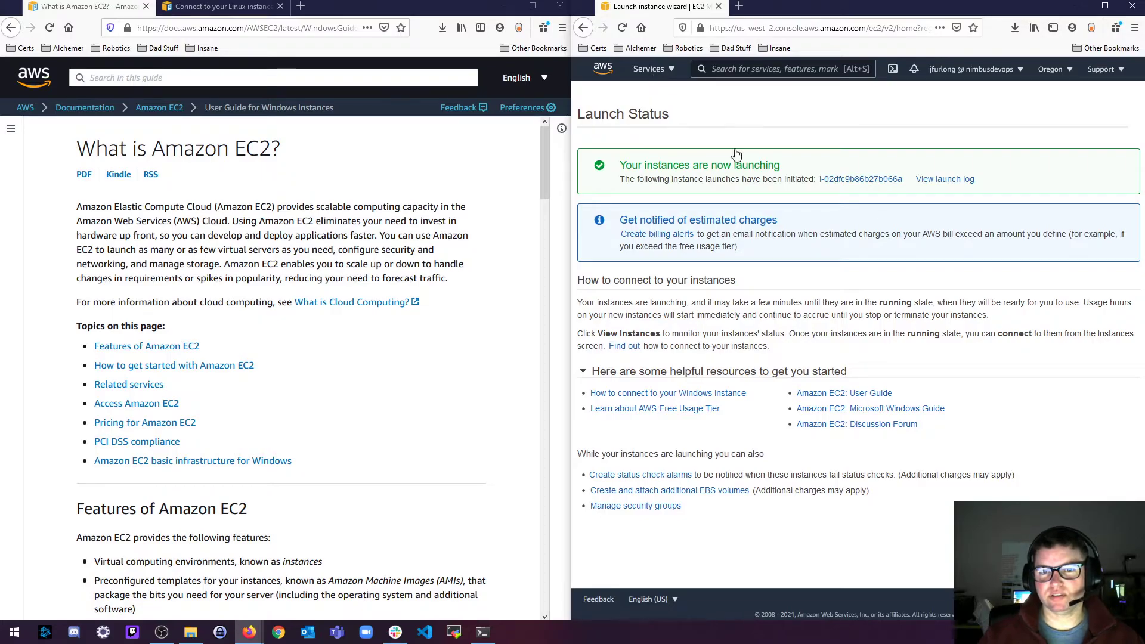
left_click(1105, 531)
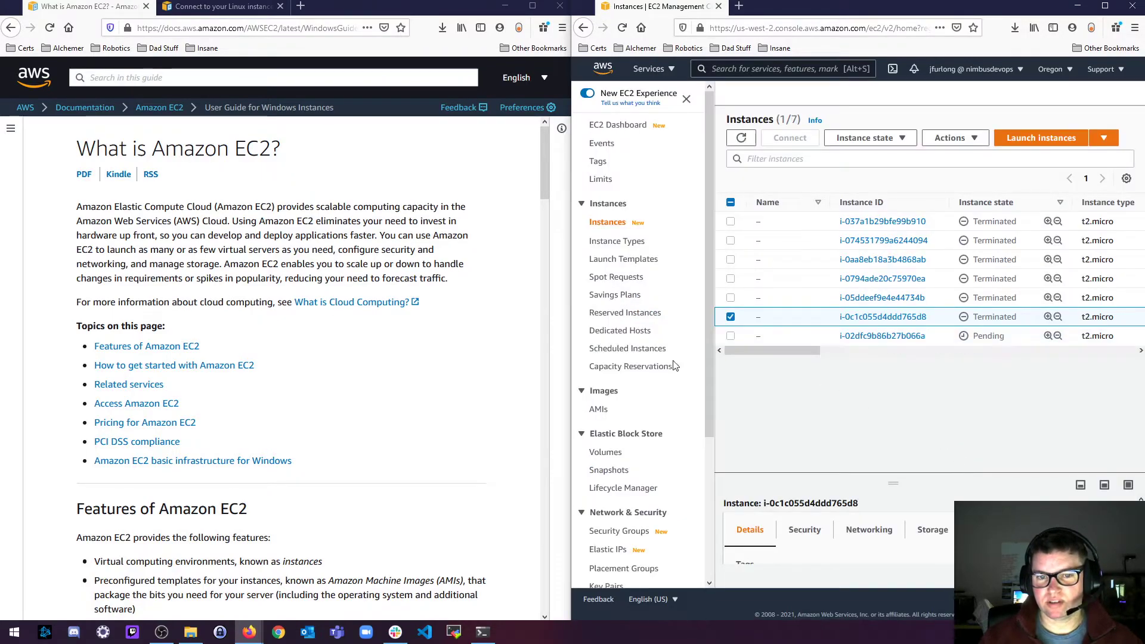
Open the existing us-west-2 SSH security group and start editing its inbound rules
left_click(631, 531)
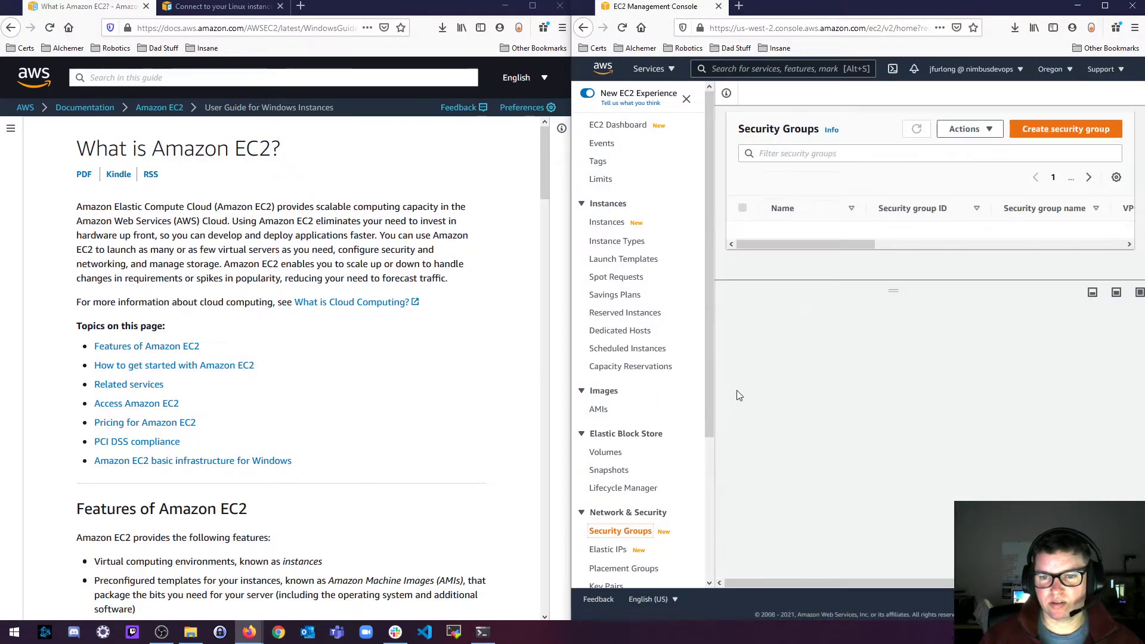
scroll(966, 230, "down", 2)
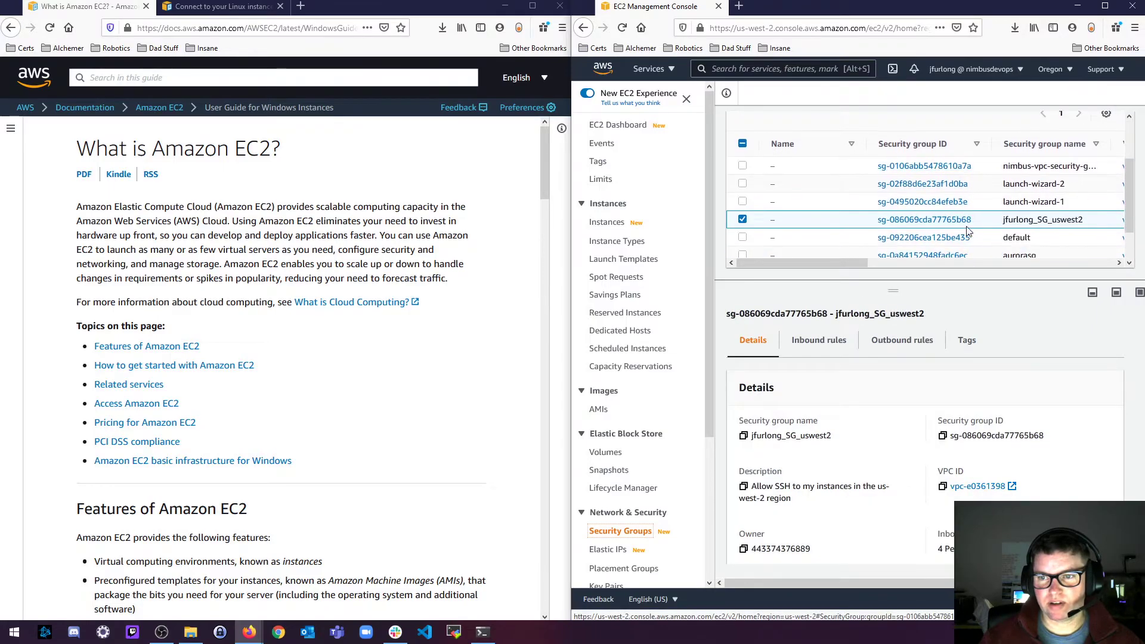
left_click(923, 220)
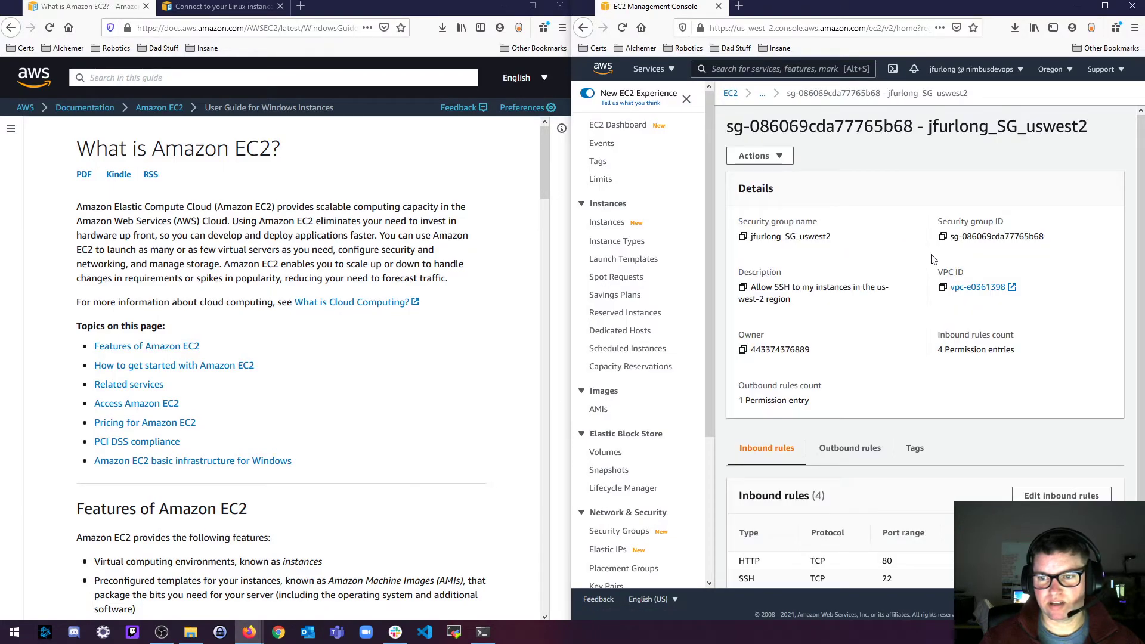
scroll(928, 254, "down", 2)
left_click(1062, 441)
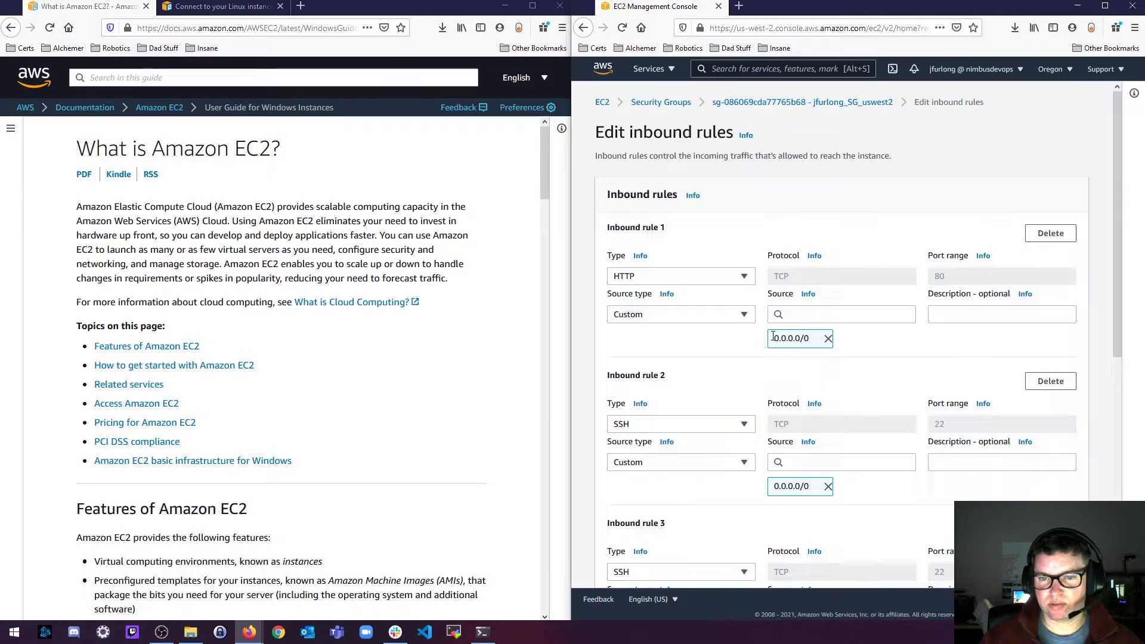
Add a fifth inbound rule to the security group with the type set to RDP
scroll(715, 387, "down", 6)
left_click(653, 440)
scroll(673, 417, "down", 2)
left_click(674, 391)
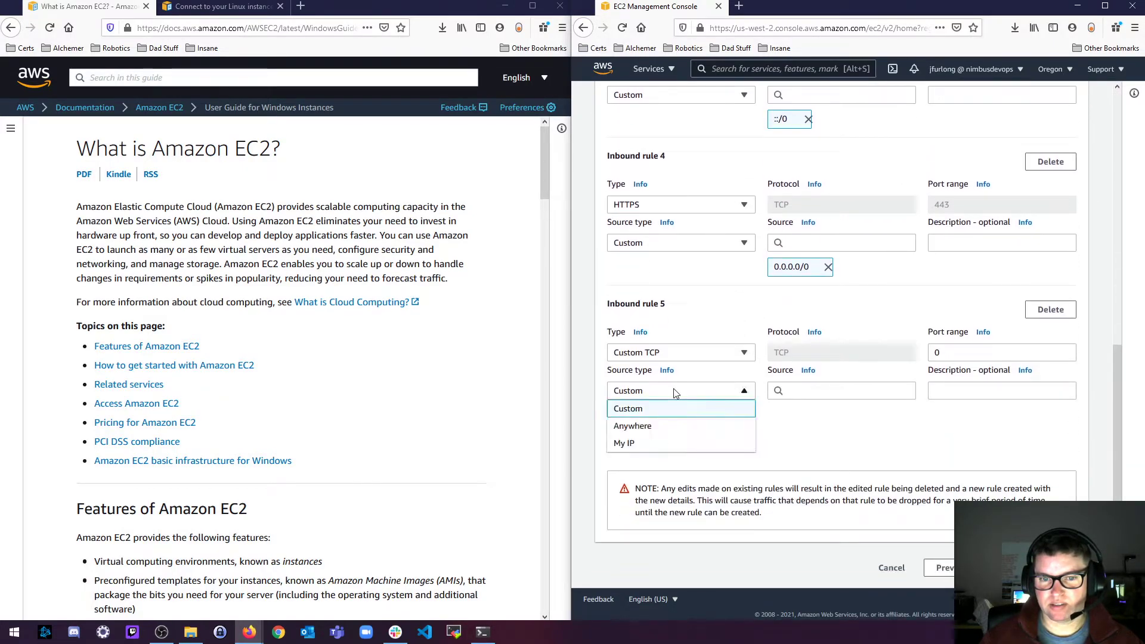
left_click(674, 390)
left_click(698, 354)
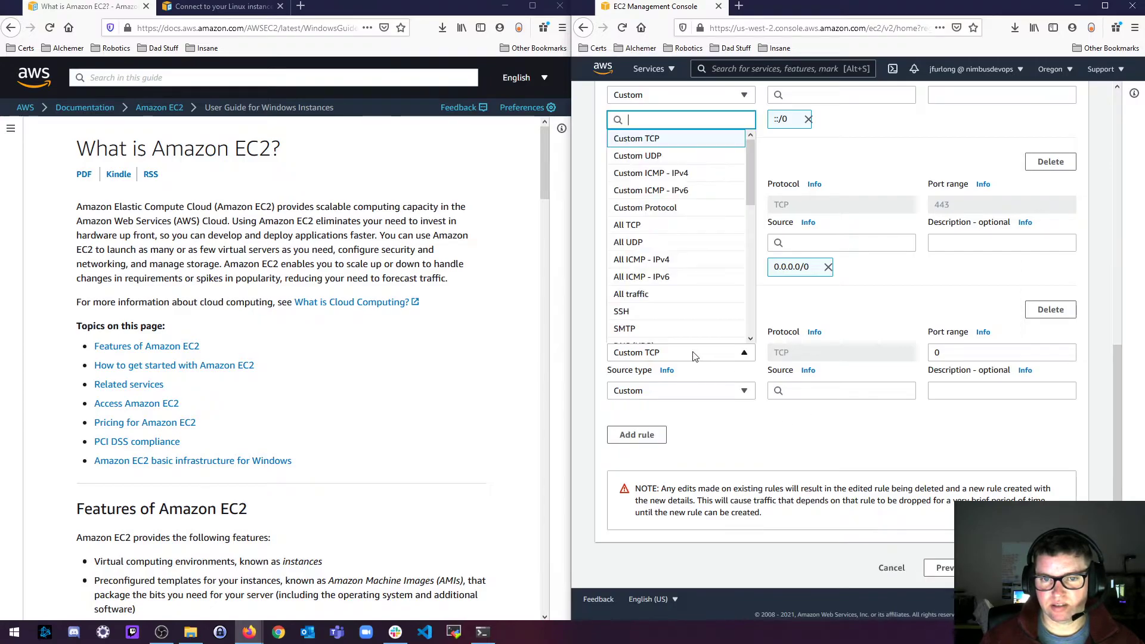
scroll(671, 251, "up", 2)
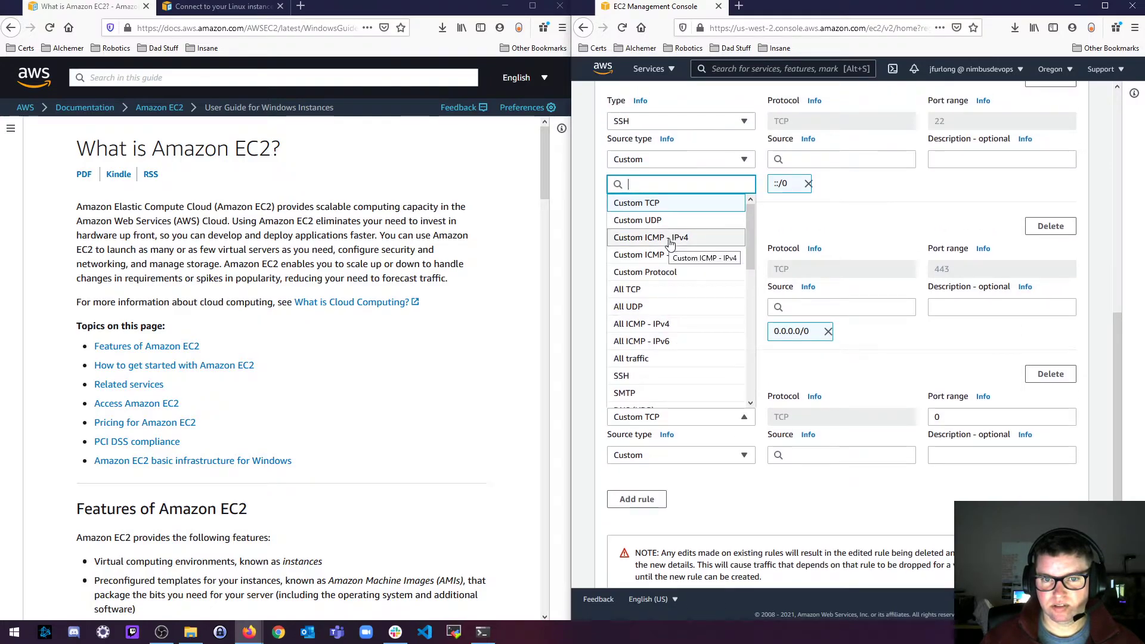
scroll(668, 246, "down", 4)
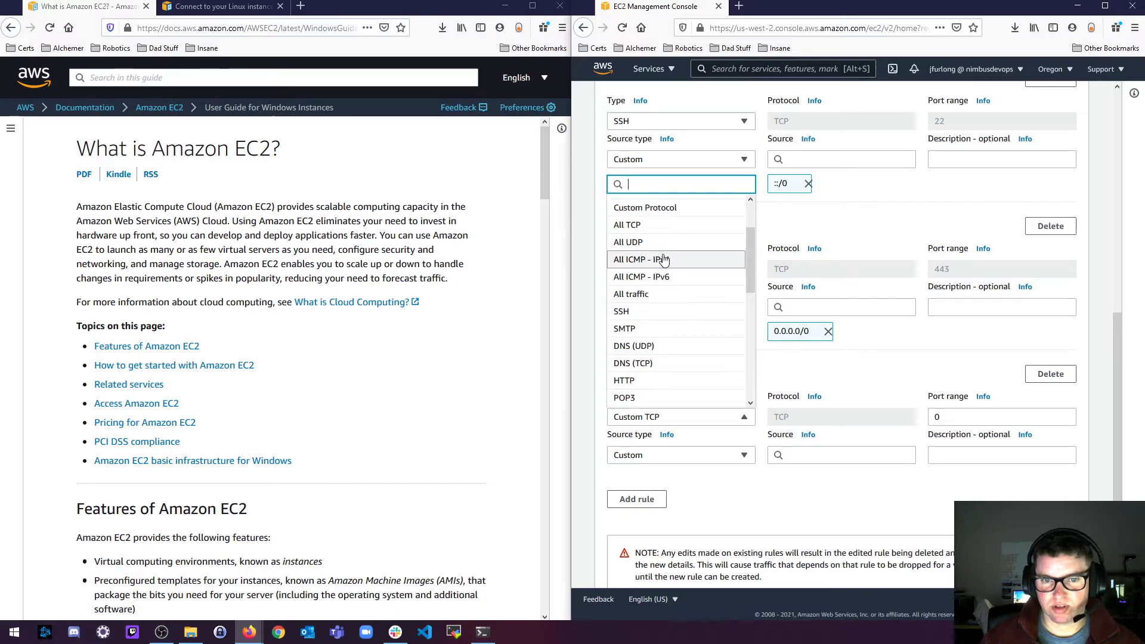
scroll(660, 273, "down", 3)
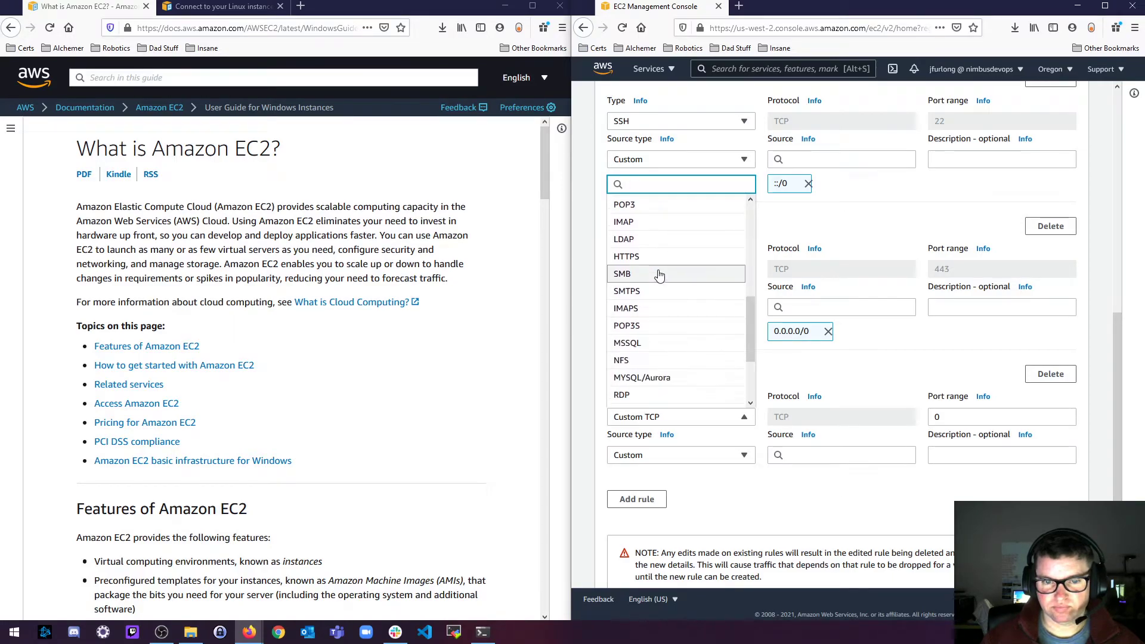
type("rd")
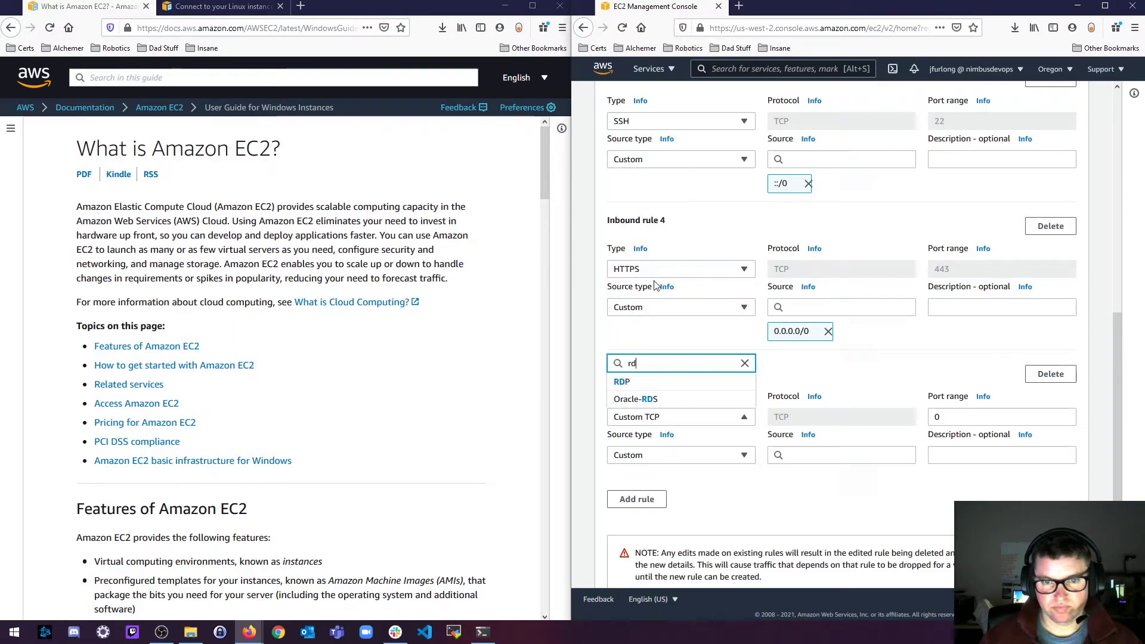
left_click(624, 383)
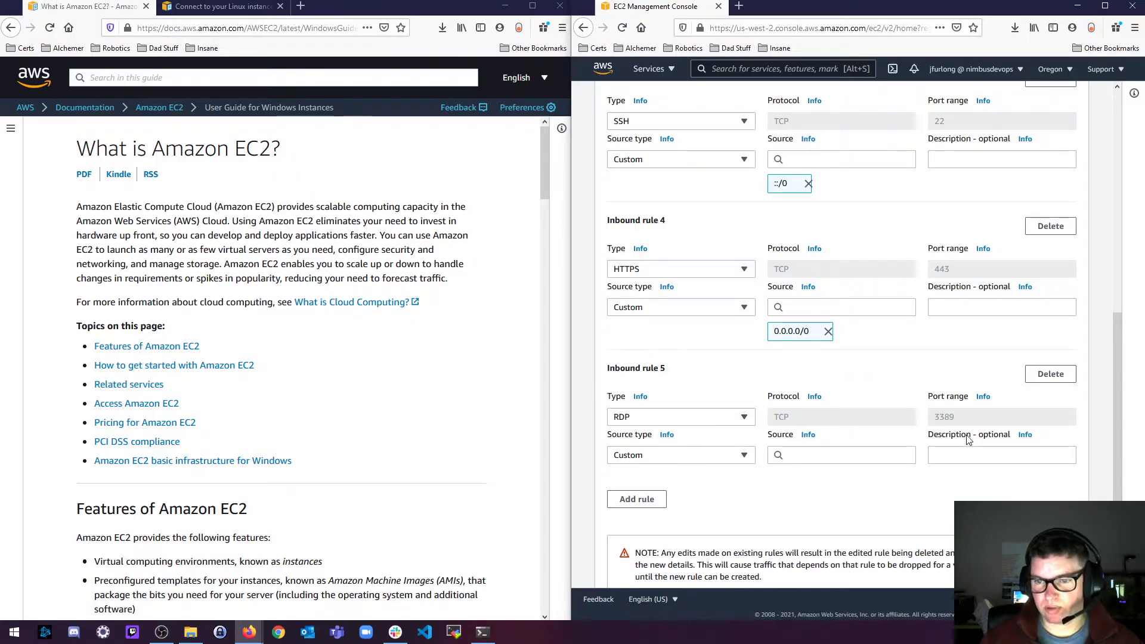
Set the RDP rule's source to Anywhere and save the inbound rules
left_click(742, 455)
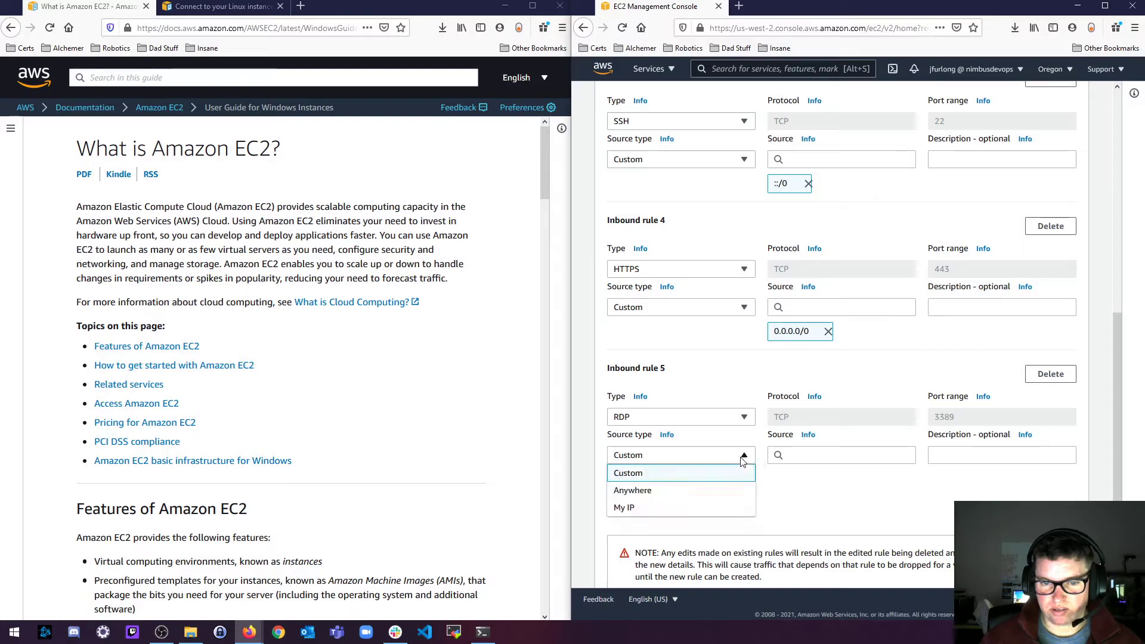
left_click(723, 489)
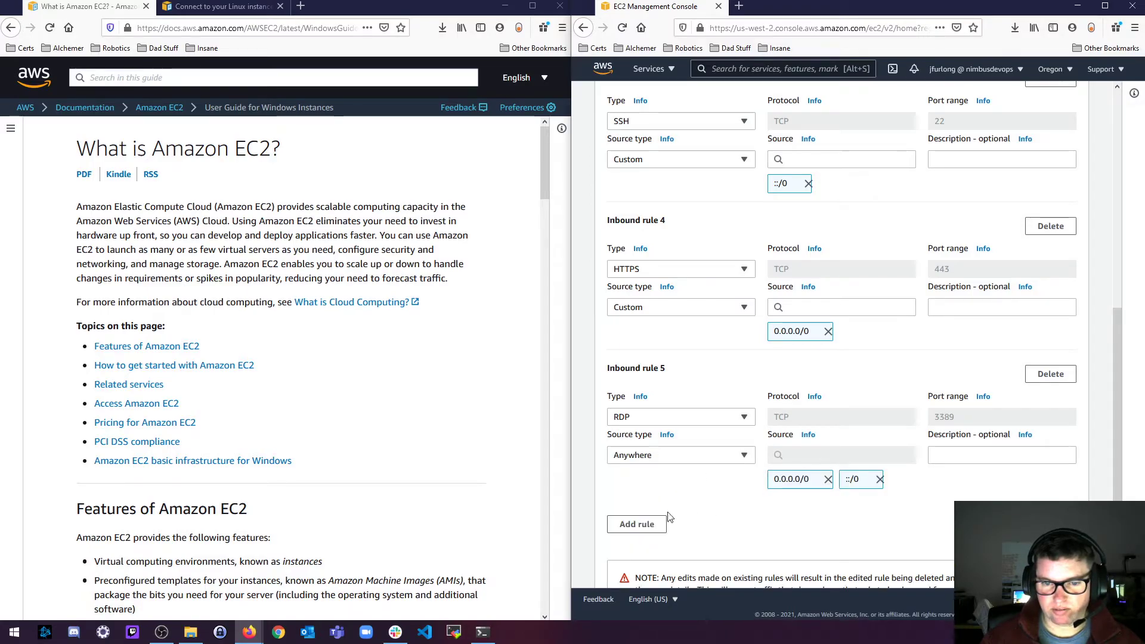
scroll(1008, 448, "down", 3)
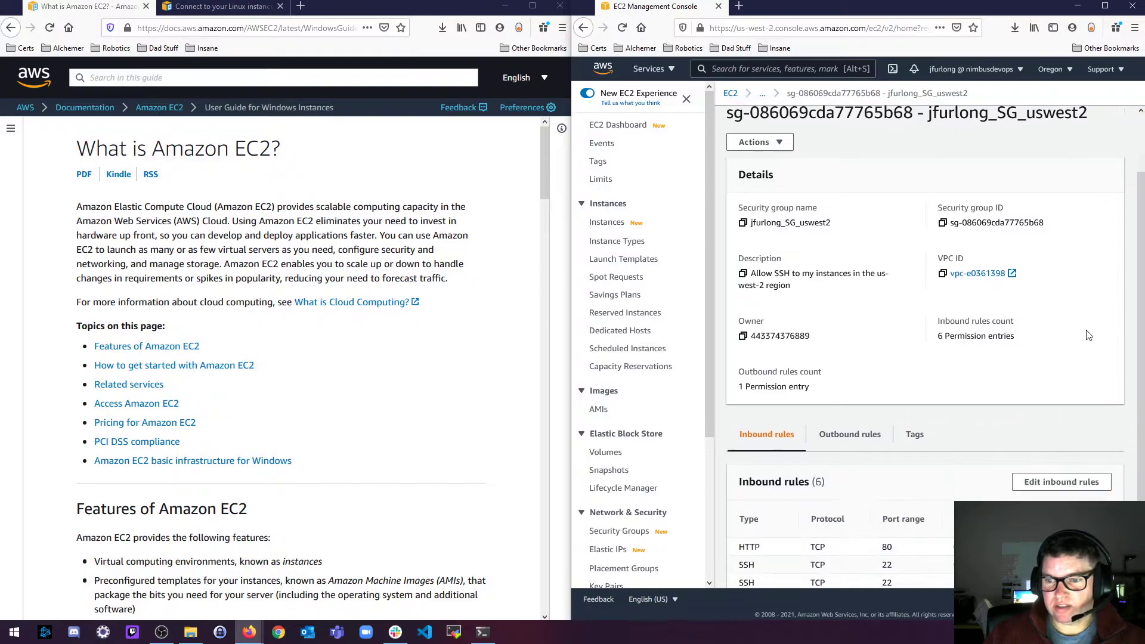
Go back to the instances list, open the running Windows instance and bring up its connection options
left_click(606, 223)
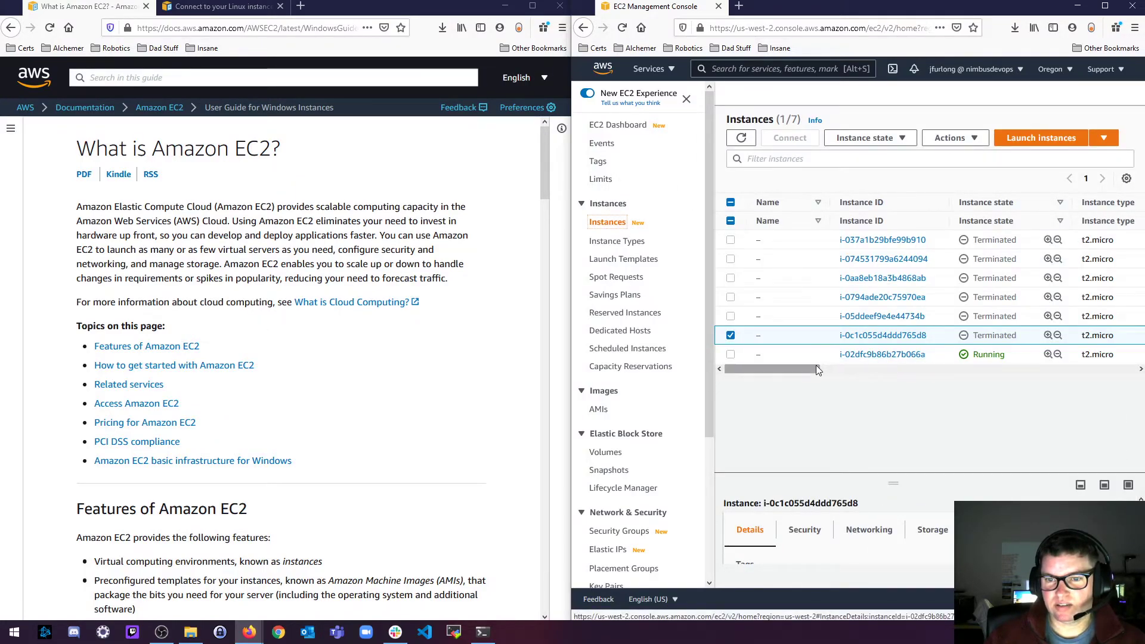
left_click_drag(819, 370, 799, 387)
left_click(730, 335)
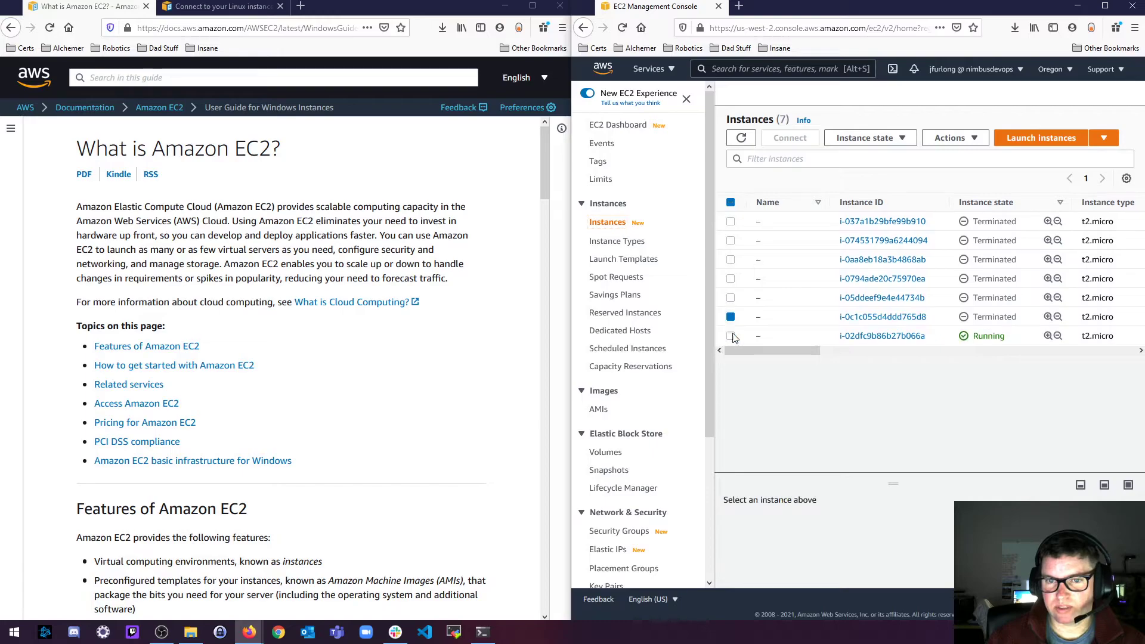
left_click(912, 354)
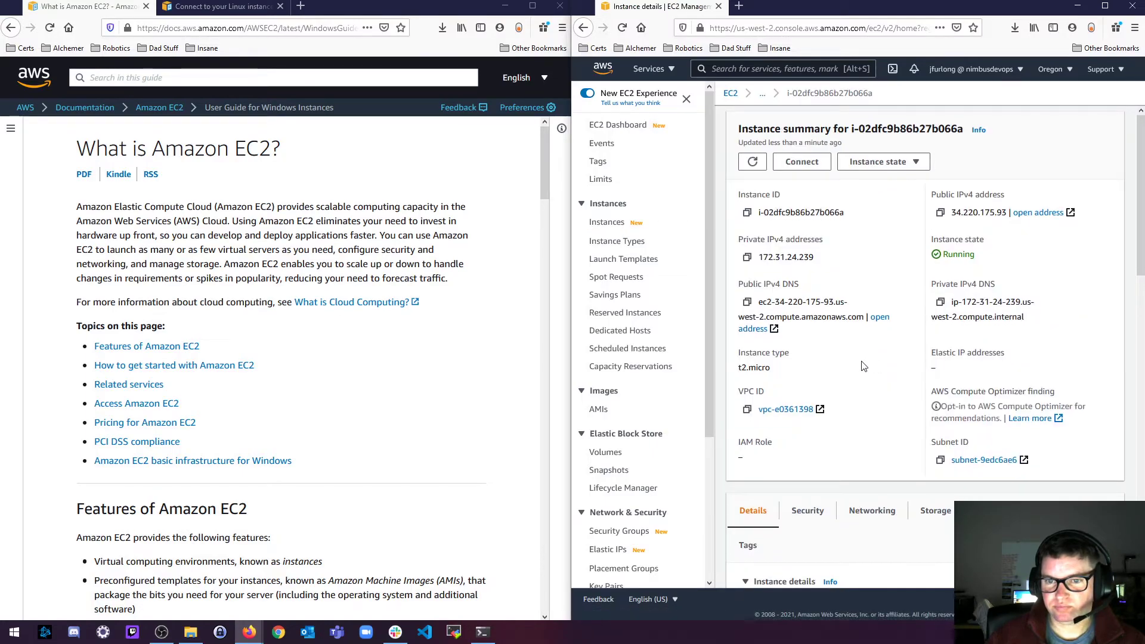
left_click(801, 161)
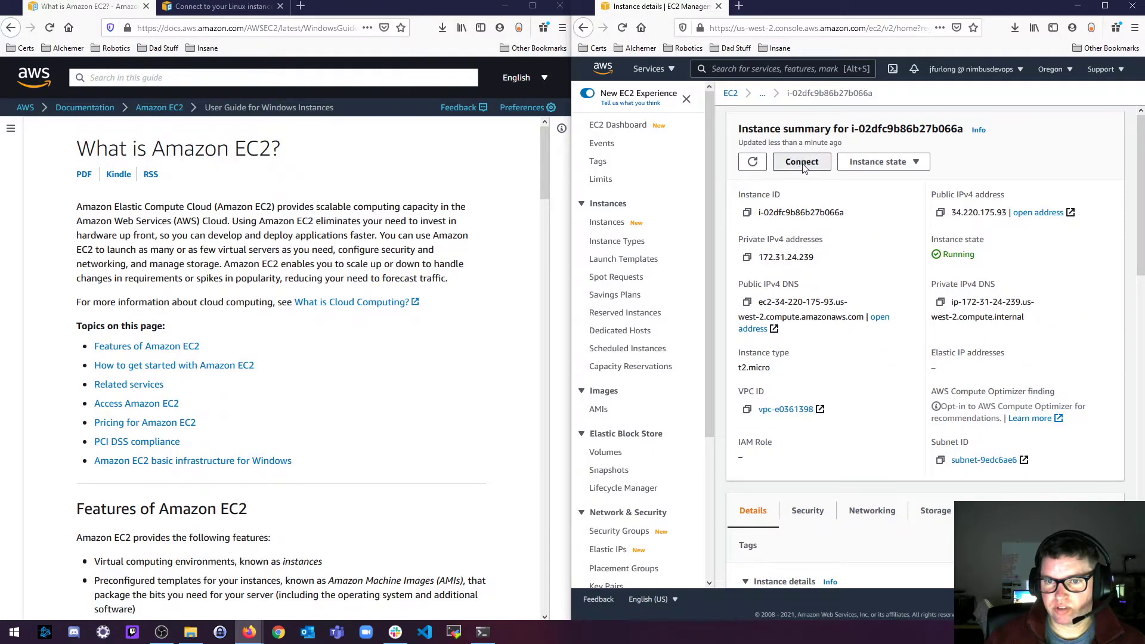
Check the Session Manager requirements, then choose the RDP client method and save the instance's remote desktop file
left_click_drag(714, 239, 942, 239)
left_click(893, 265)
left_click_drag(745, 251, 964, 255)
left_click(856, 286)
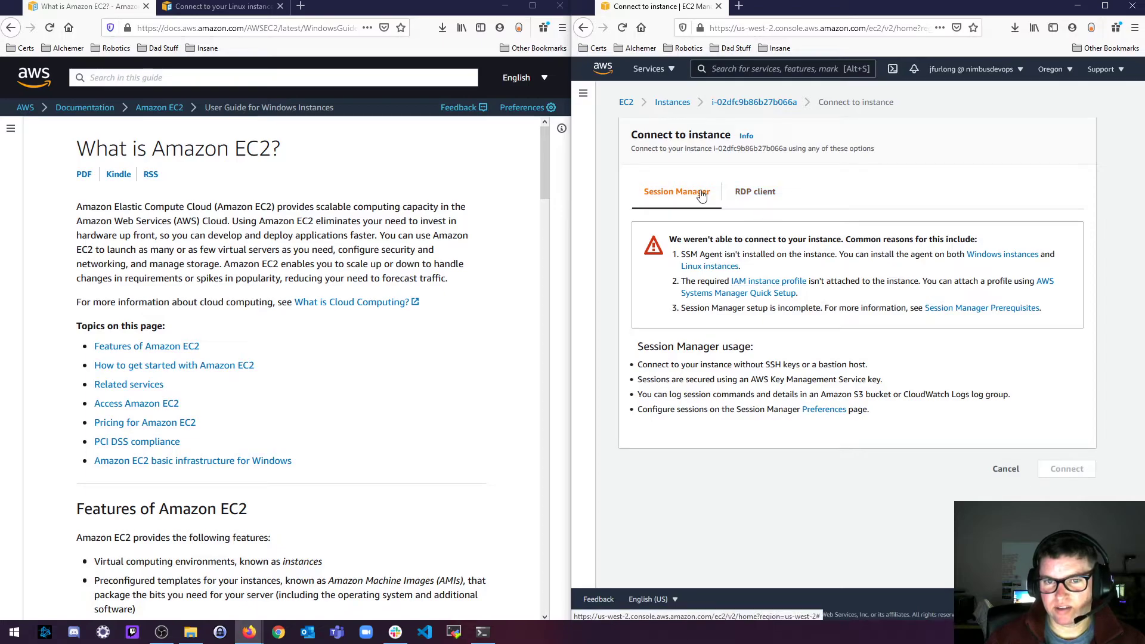
left_click(756, 194)
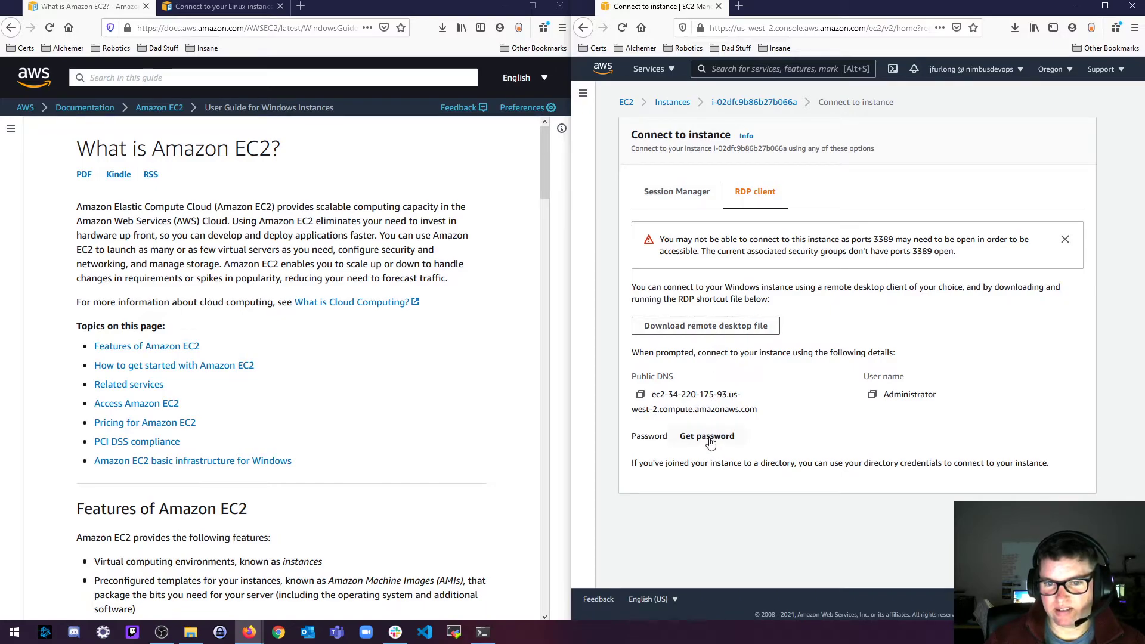
left_click(711, 329)
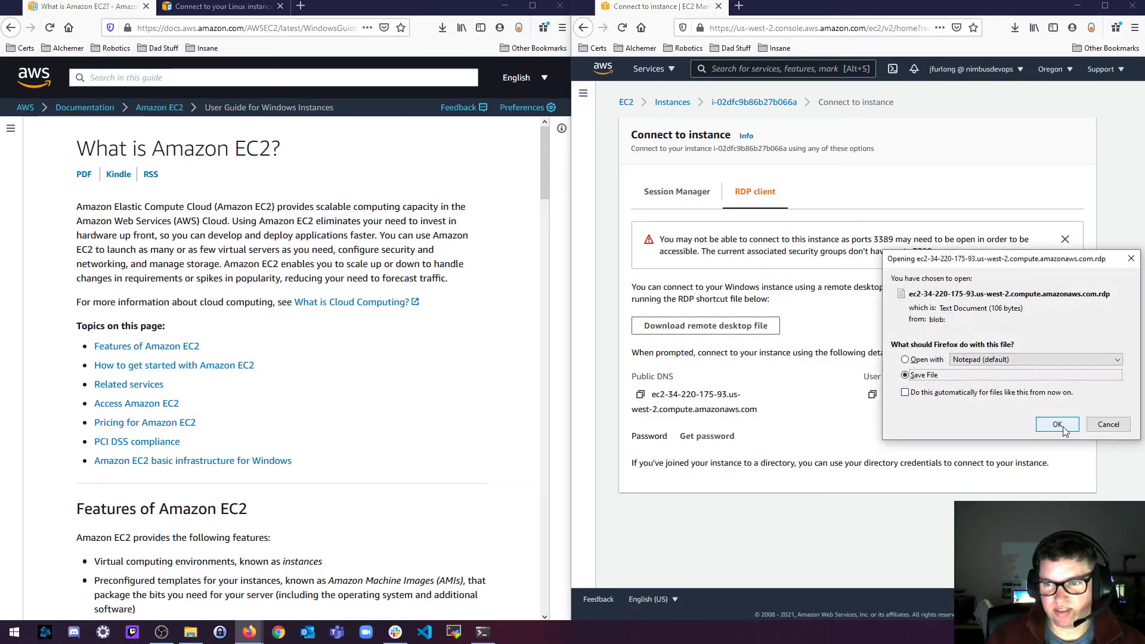
left_click(1062, 425)
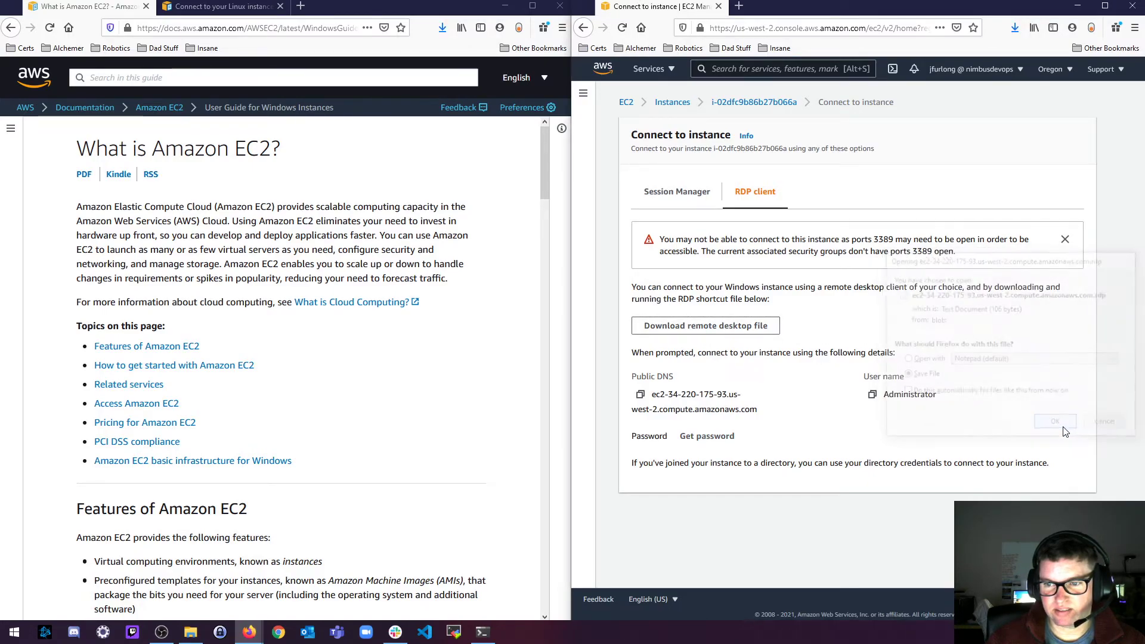
Open the downloaded remote desktop file and try connecting to the instance despite the unknown publisher
left_click(1014, 34)
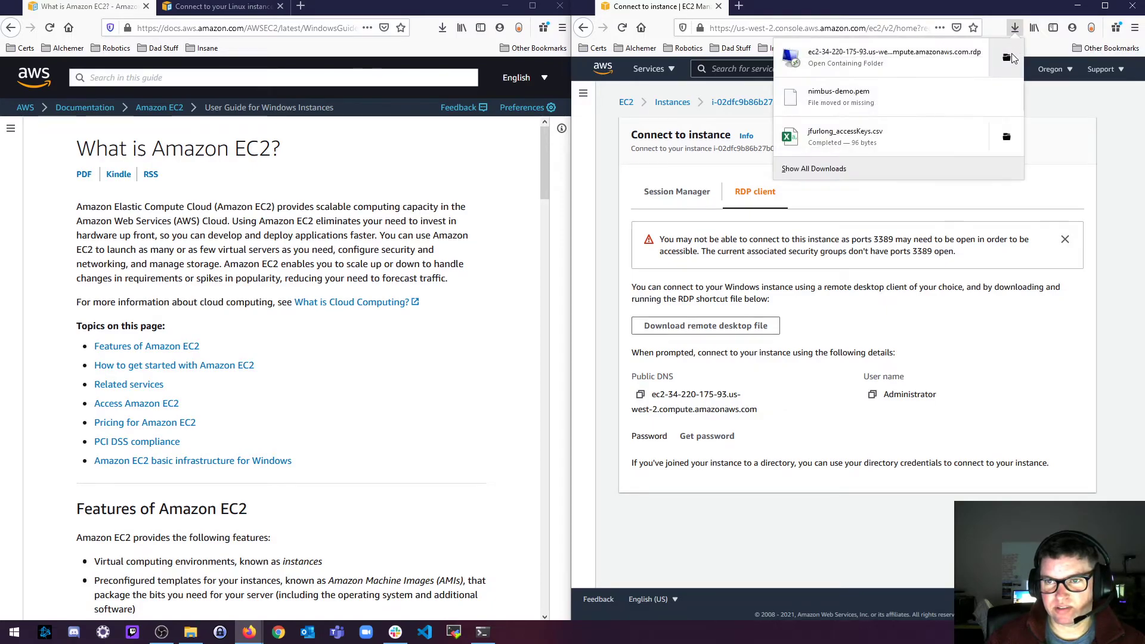
left_click(904, 66)
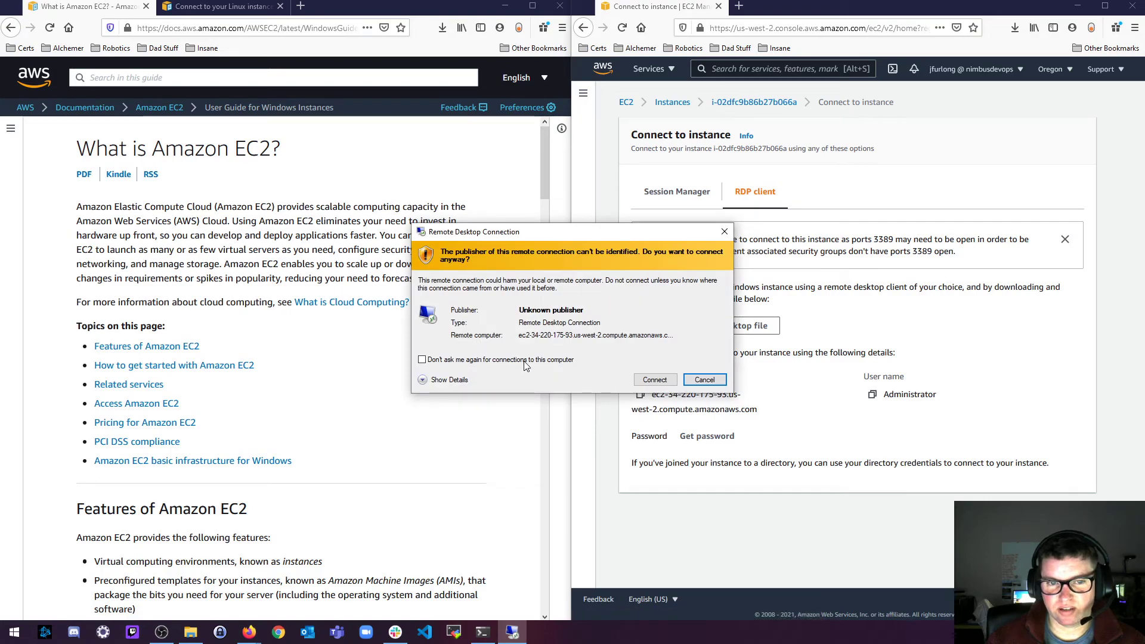
left_click(654, 379)
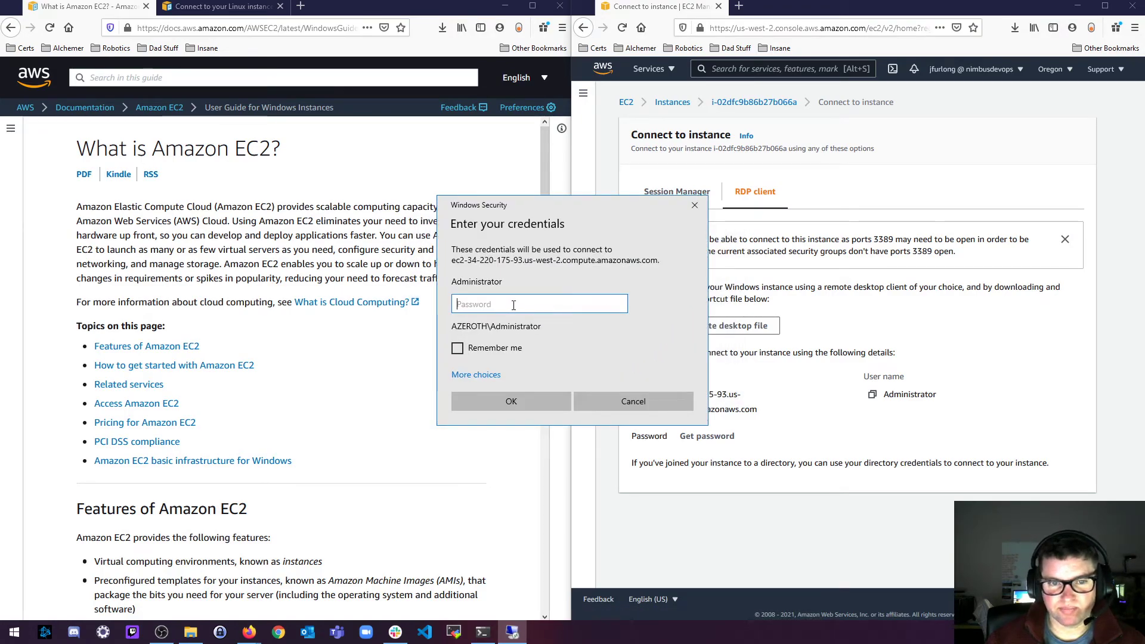
left_click_drag(568, 203, 368, 241)
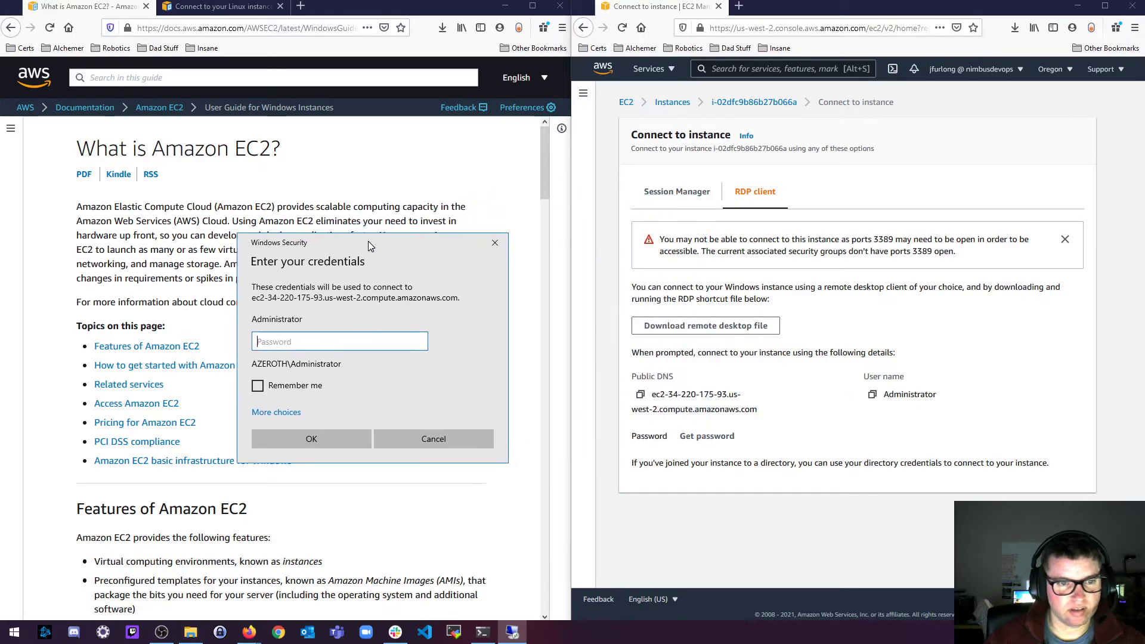
Try to retrieve the instance's initial Windows administrator password, return to its summary and cancel the remote desktop sign-in
left_click(708, 441)
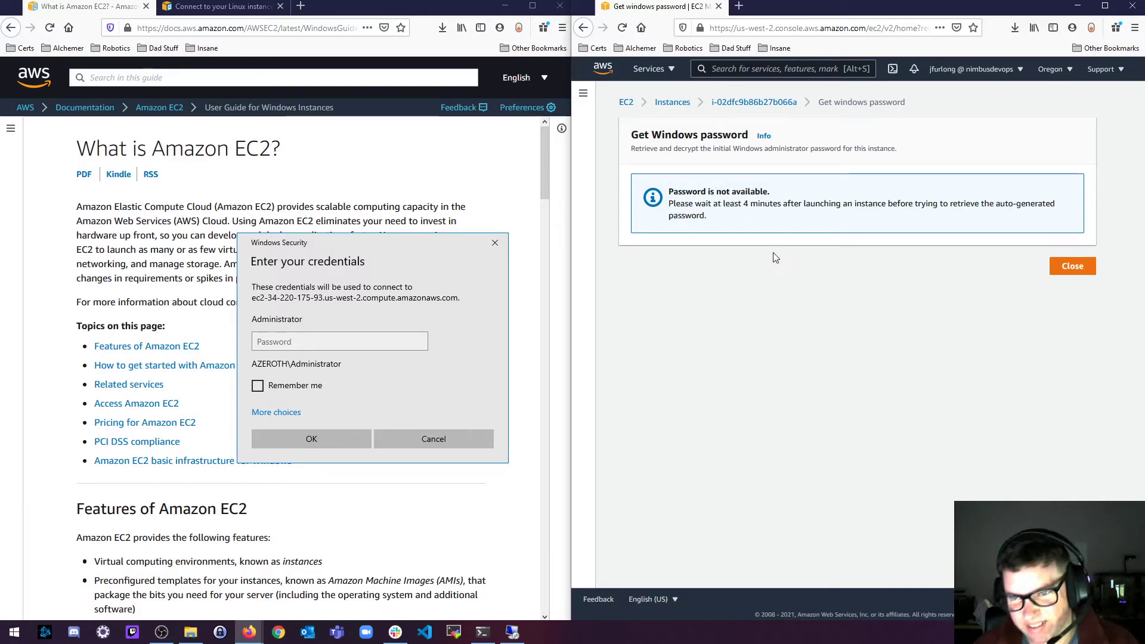
left_click(1072, 266)
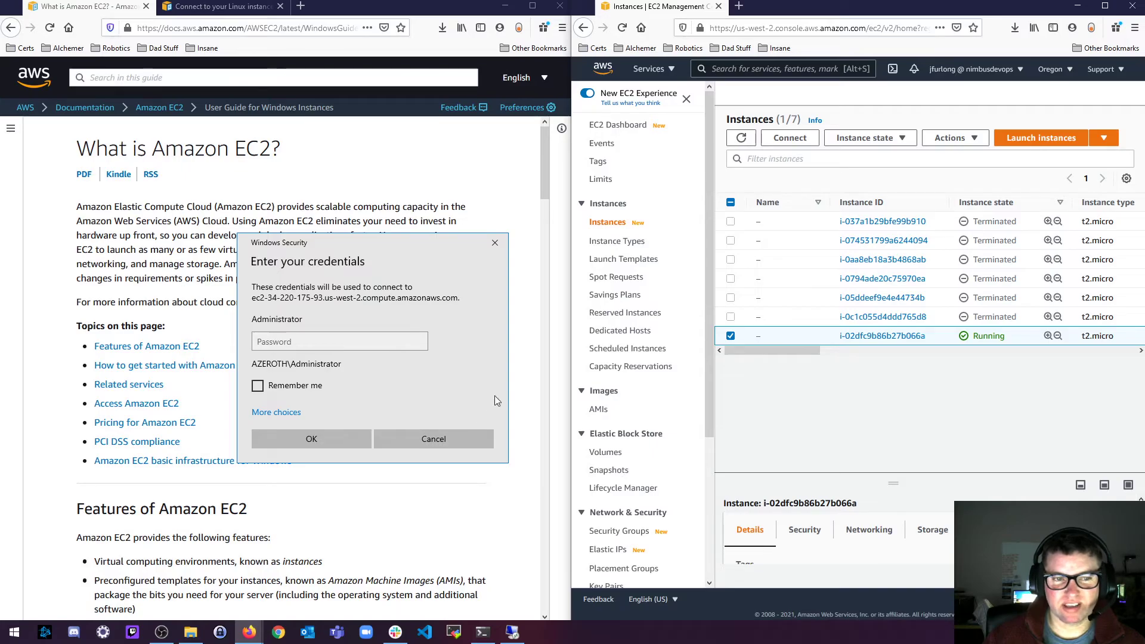
scroll(834, 390, "down", 2)
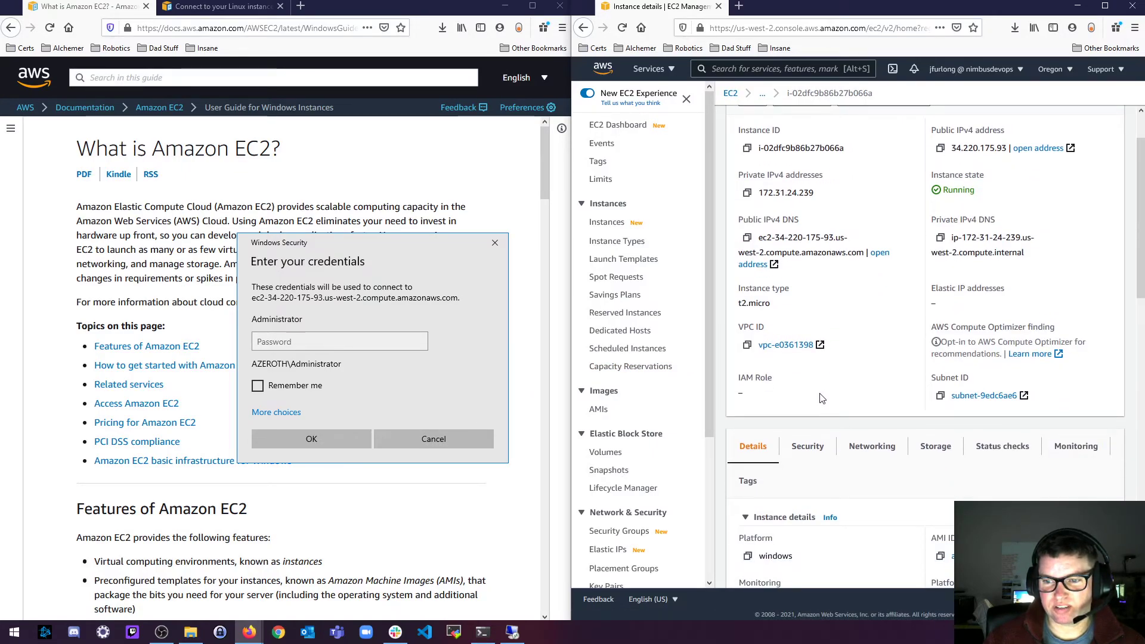
scroll(832, 356, "up", 2)
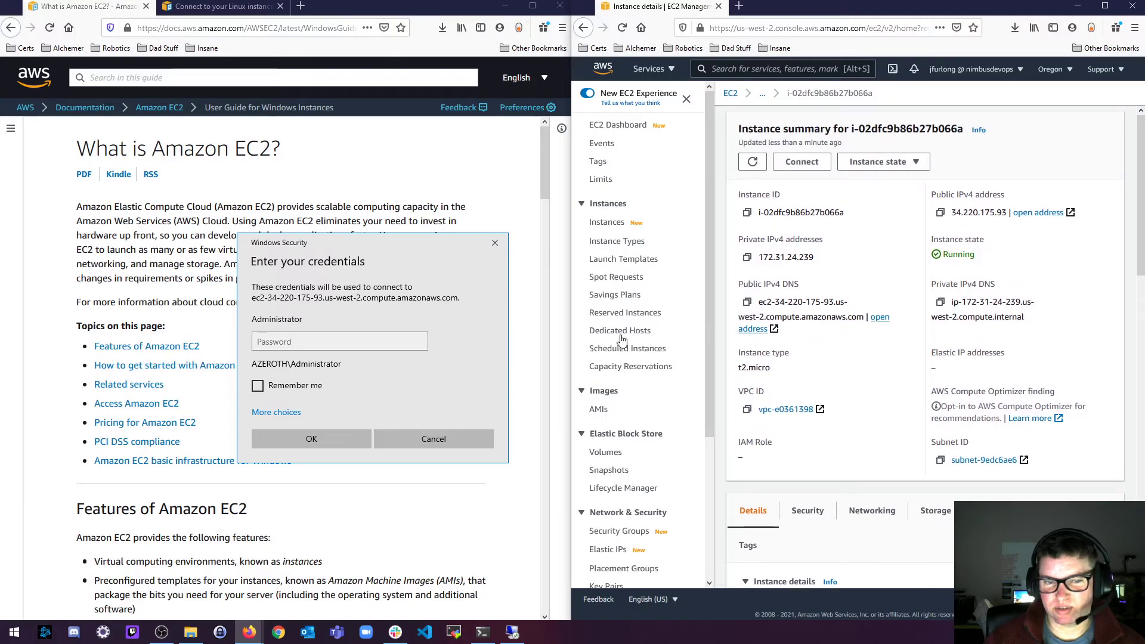
left_click(435, 429)
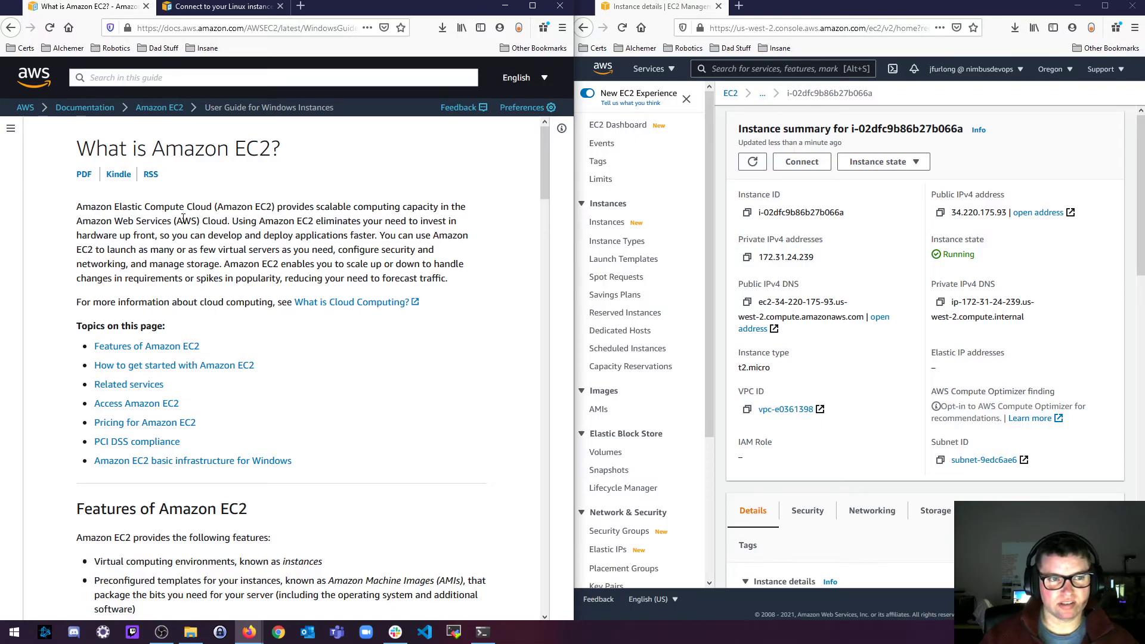
Open the User Guide for Linux Instances from the Amazon EC2 documentation overview and read its introduction
left_click(161, 108)
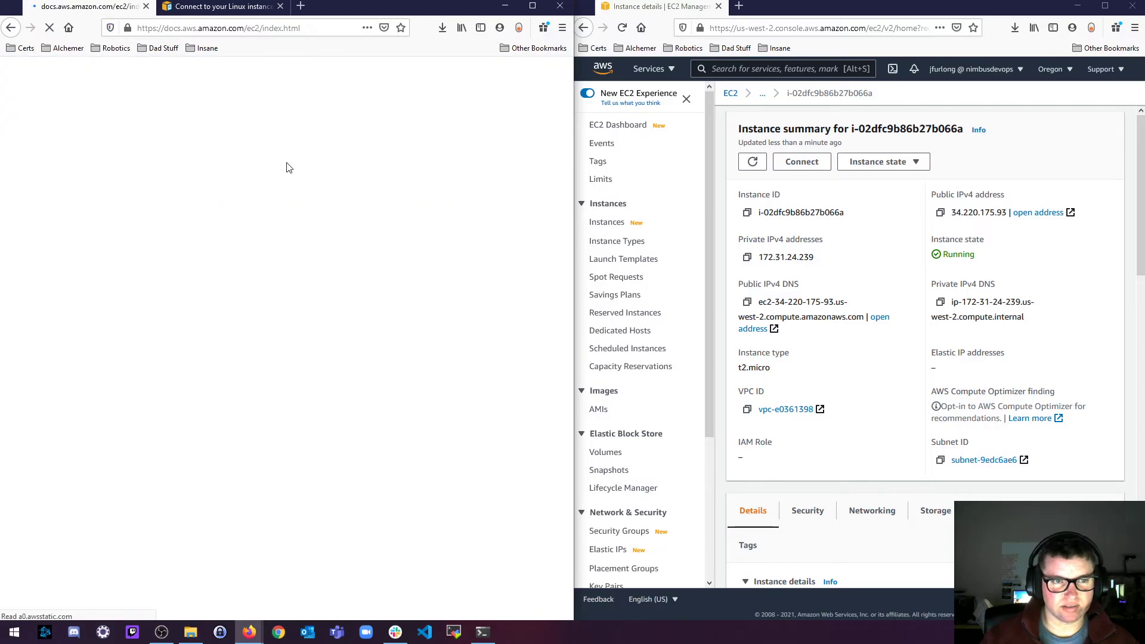
left_click(145, 327)
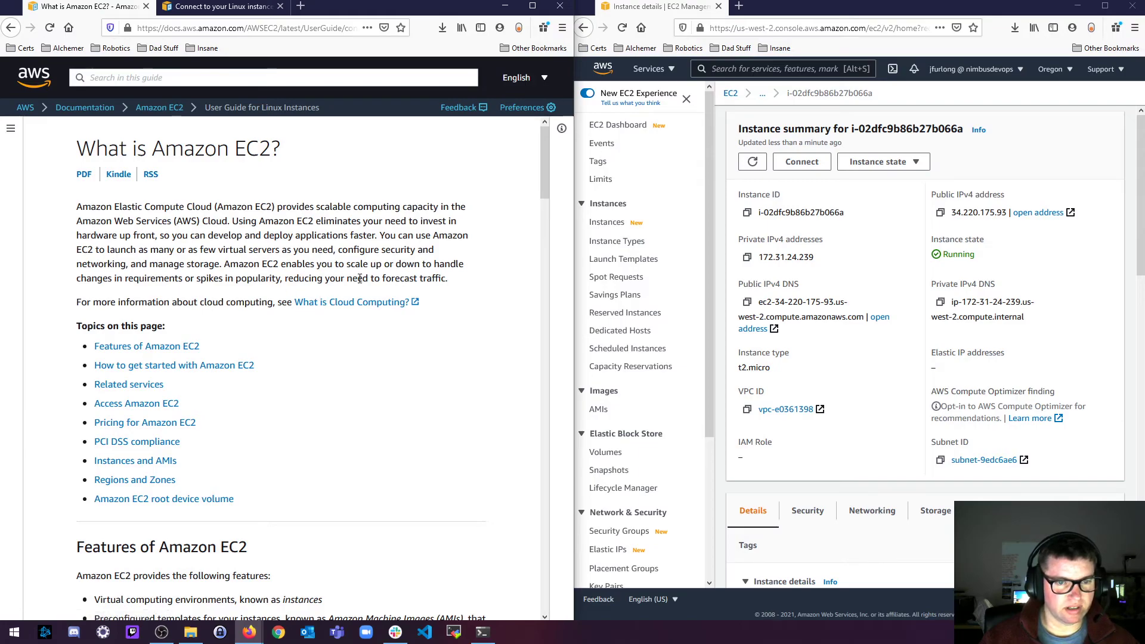
left_click_drag(381, 278, 91, 218)
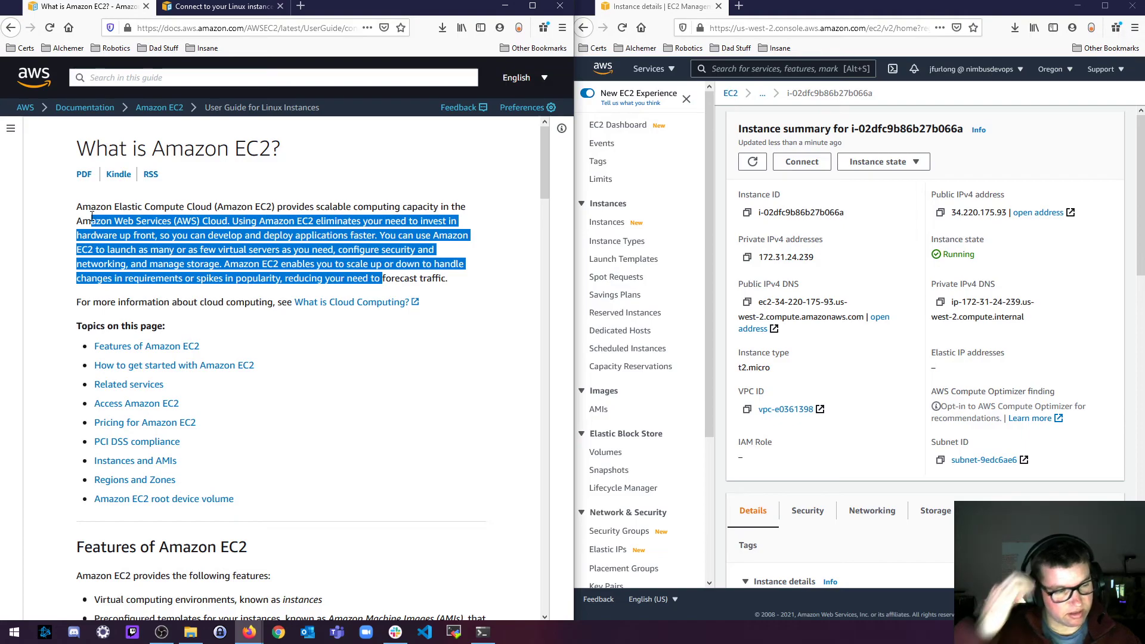
left_click_drag(297, 221, 301, 234)
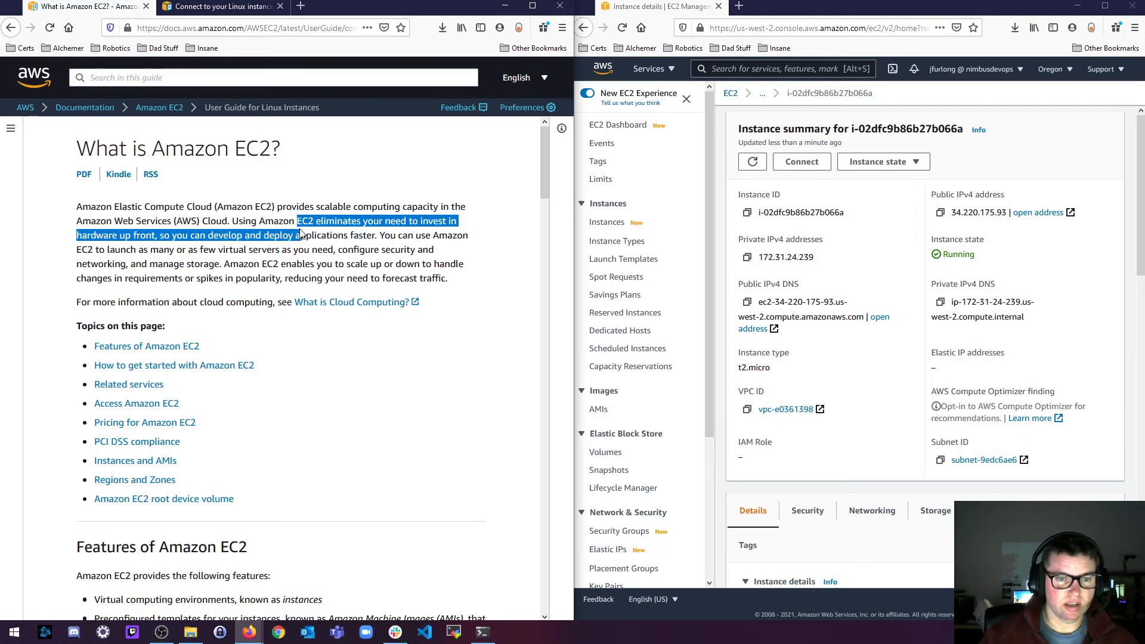
left_click(386, 245)
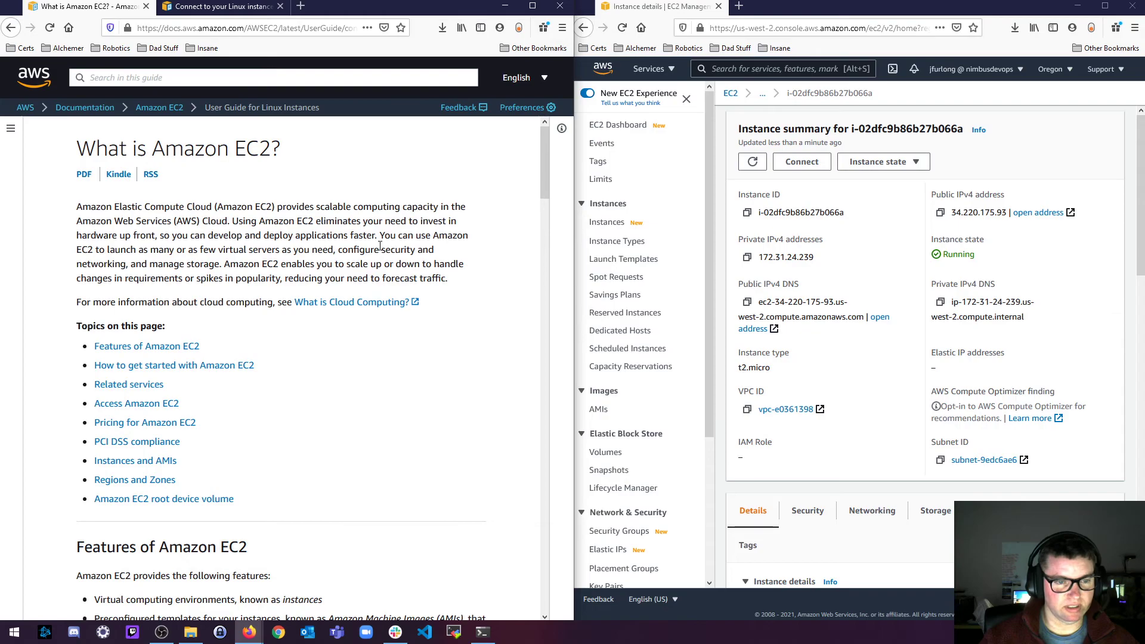